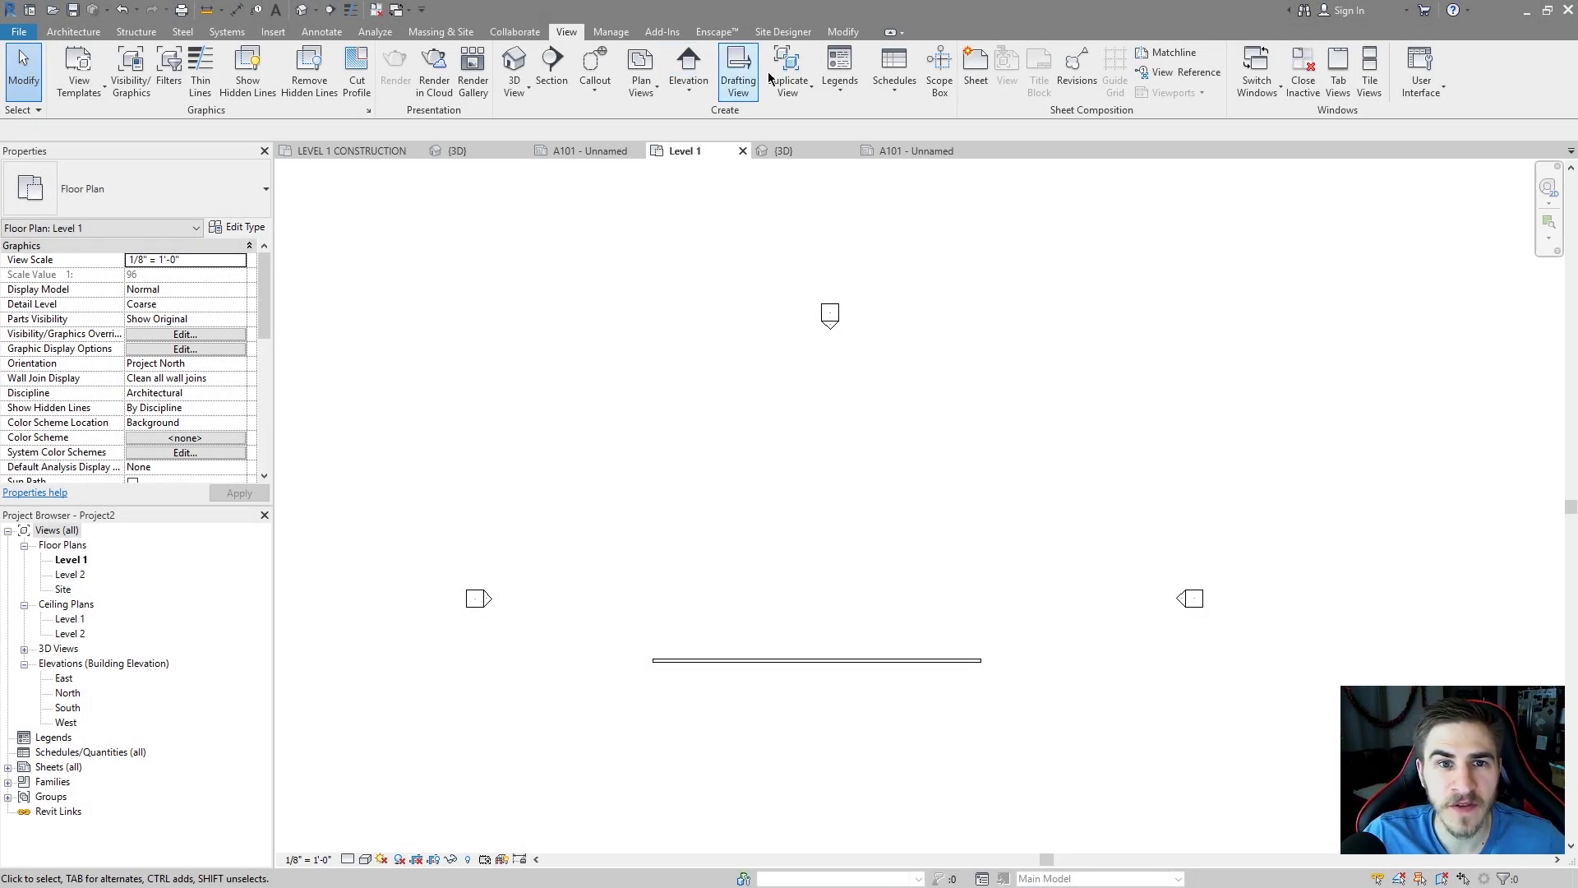
click(73, 32)
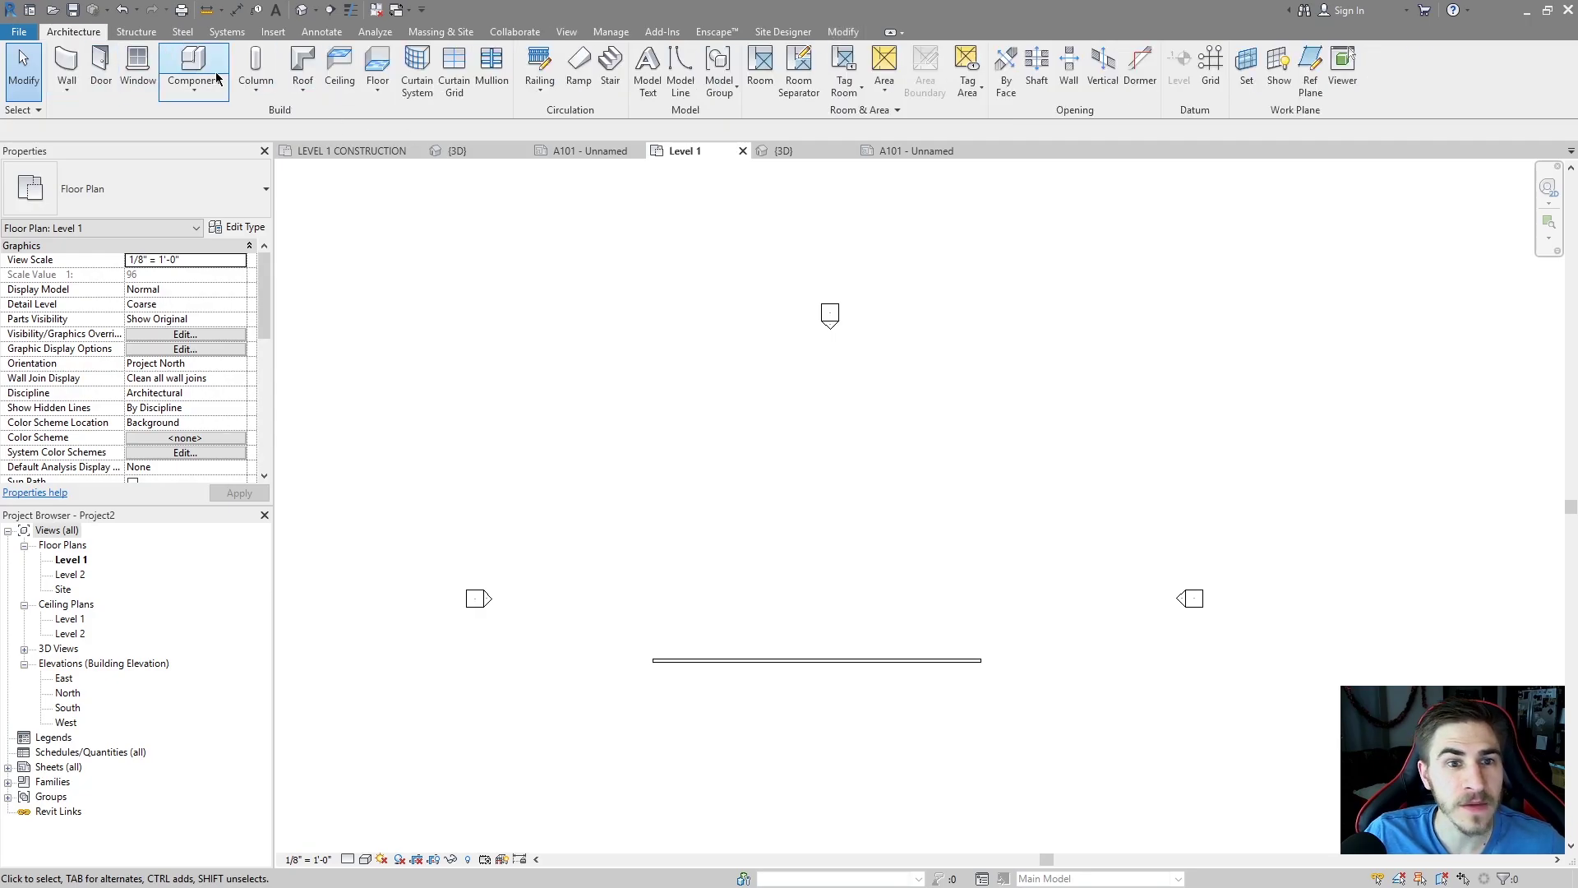
click(681, 68)
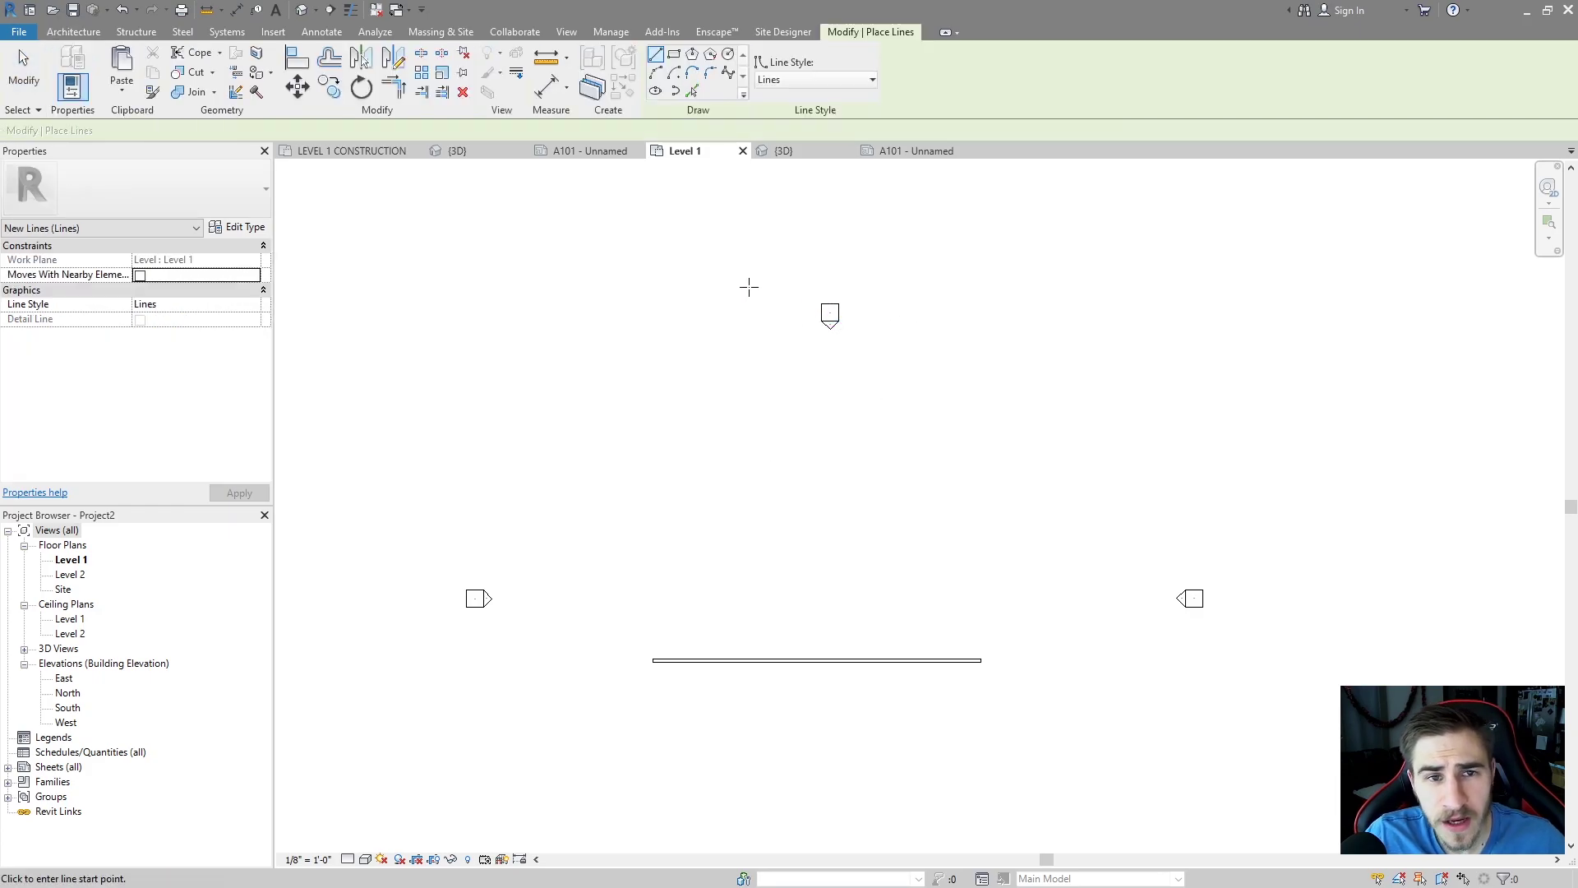
click(673, 660)
click(869, 79)
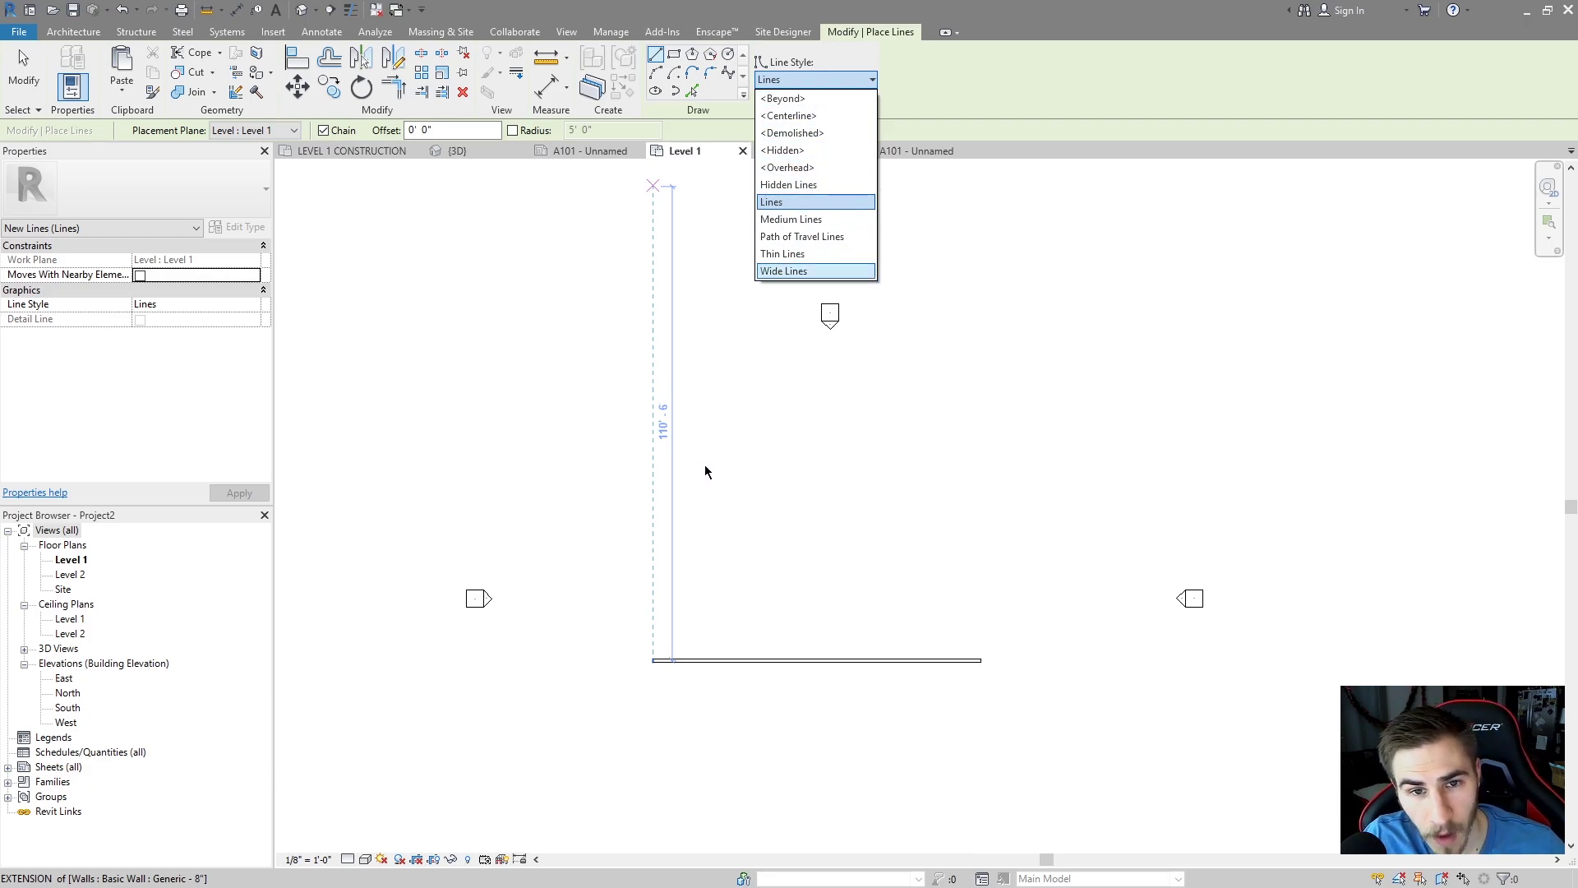
key(Escape)
middle_drag(758, 493, 750, 473)
key(Escape)
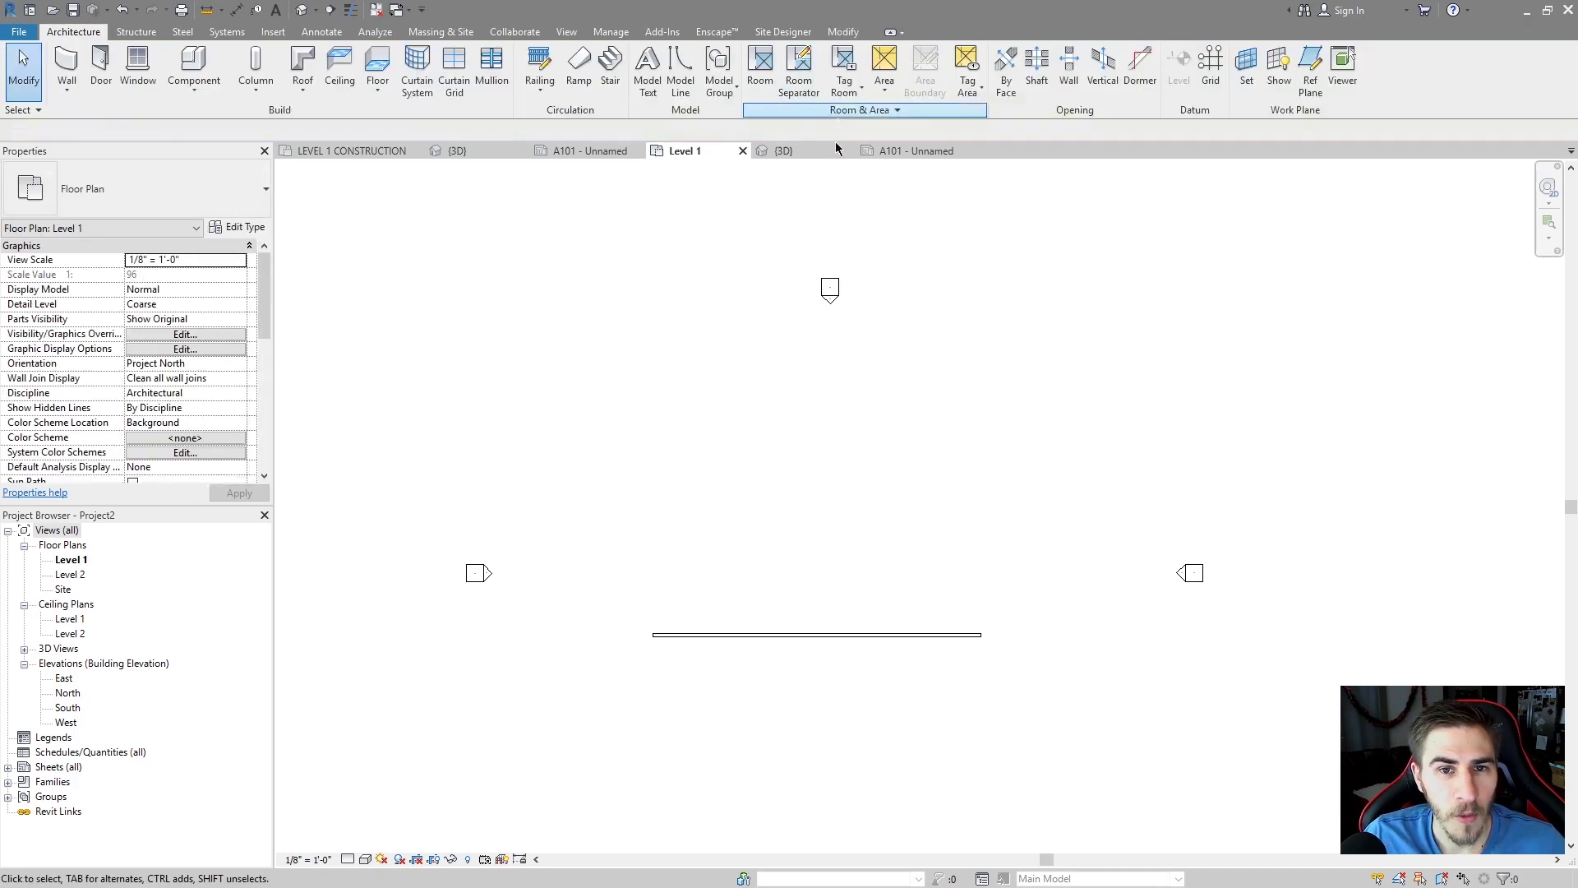
middle_drag(766, 303, 762, 295)
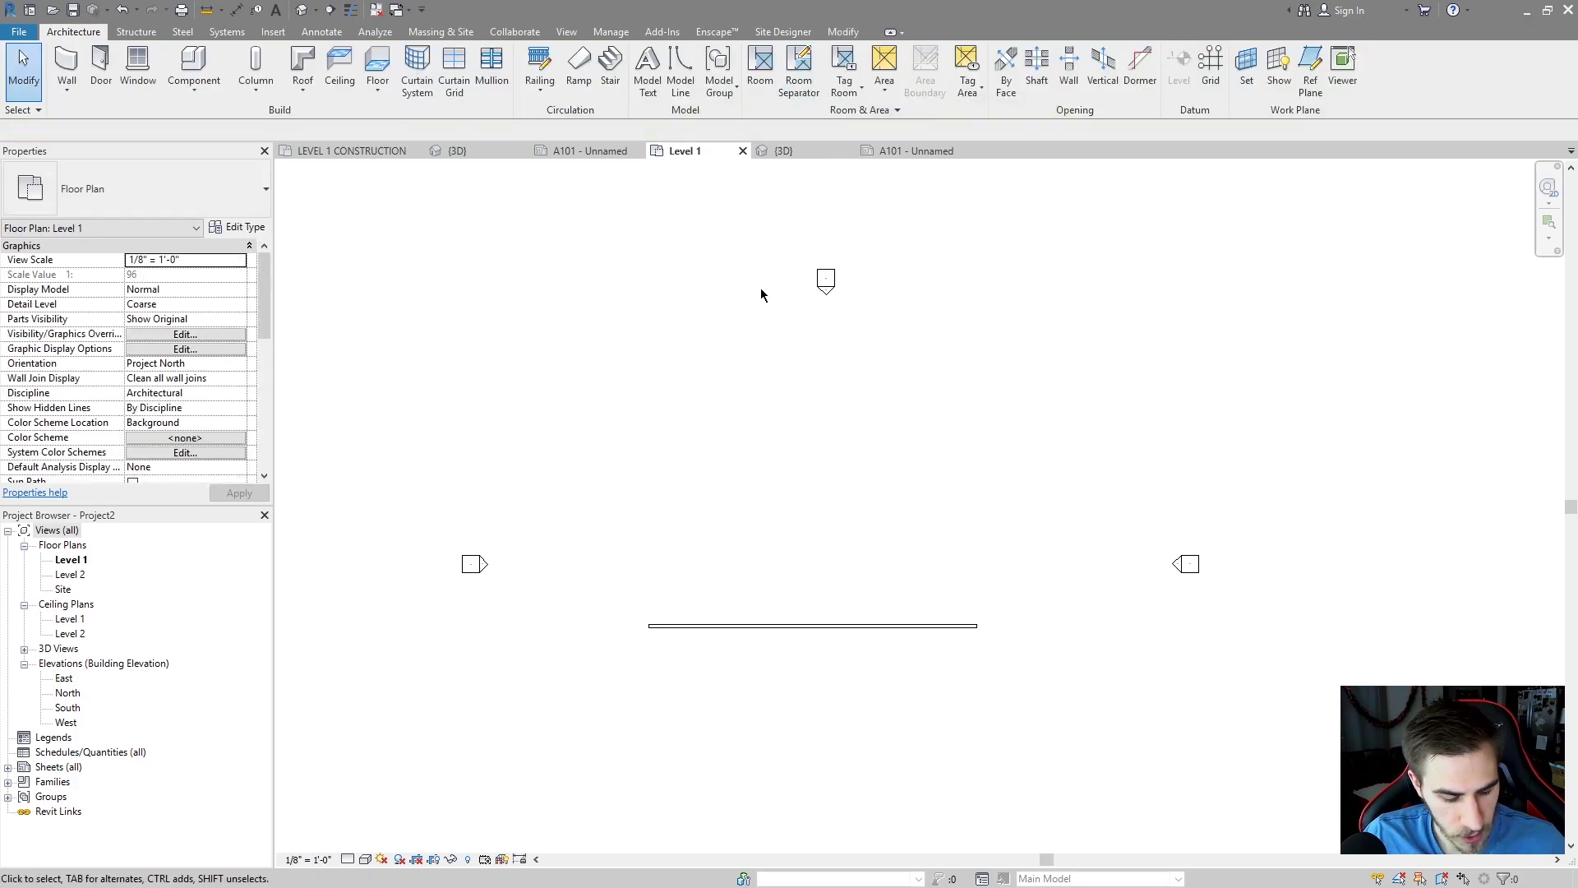
- Draw a horizontal model line about 87' 6" long in the Level 1 plan, parallel to and north of the wall
click(681, 85)
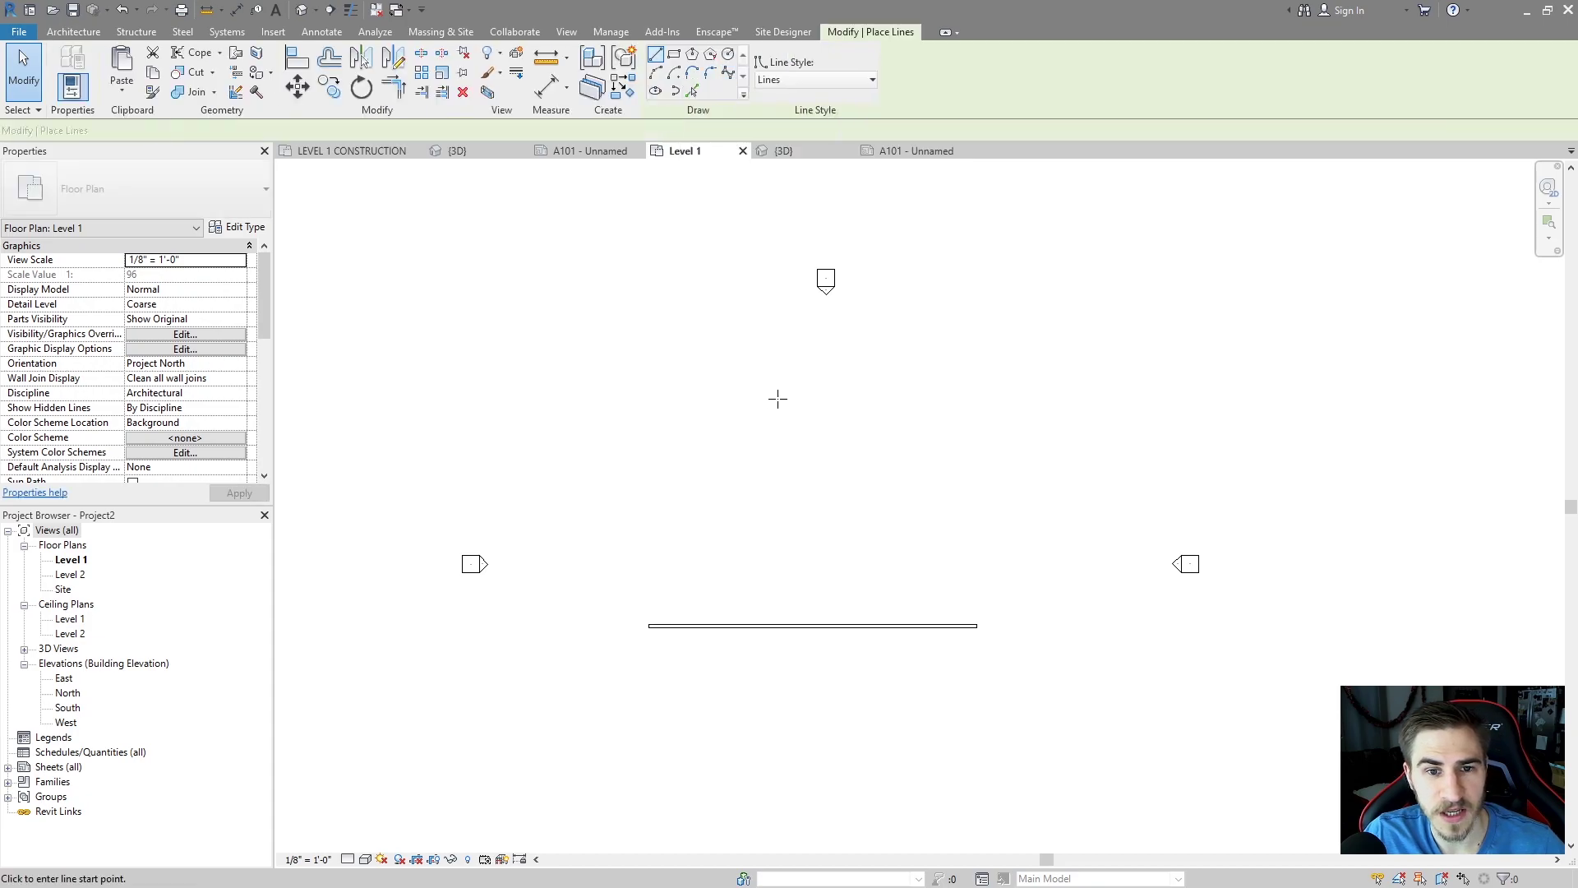
click(639, 492)
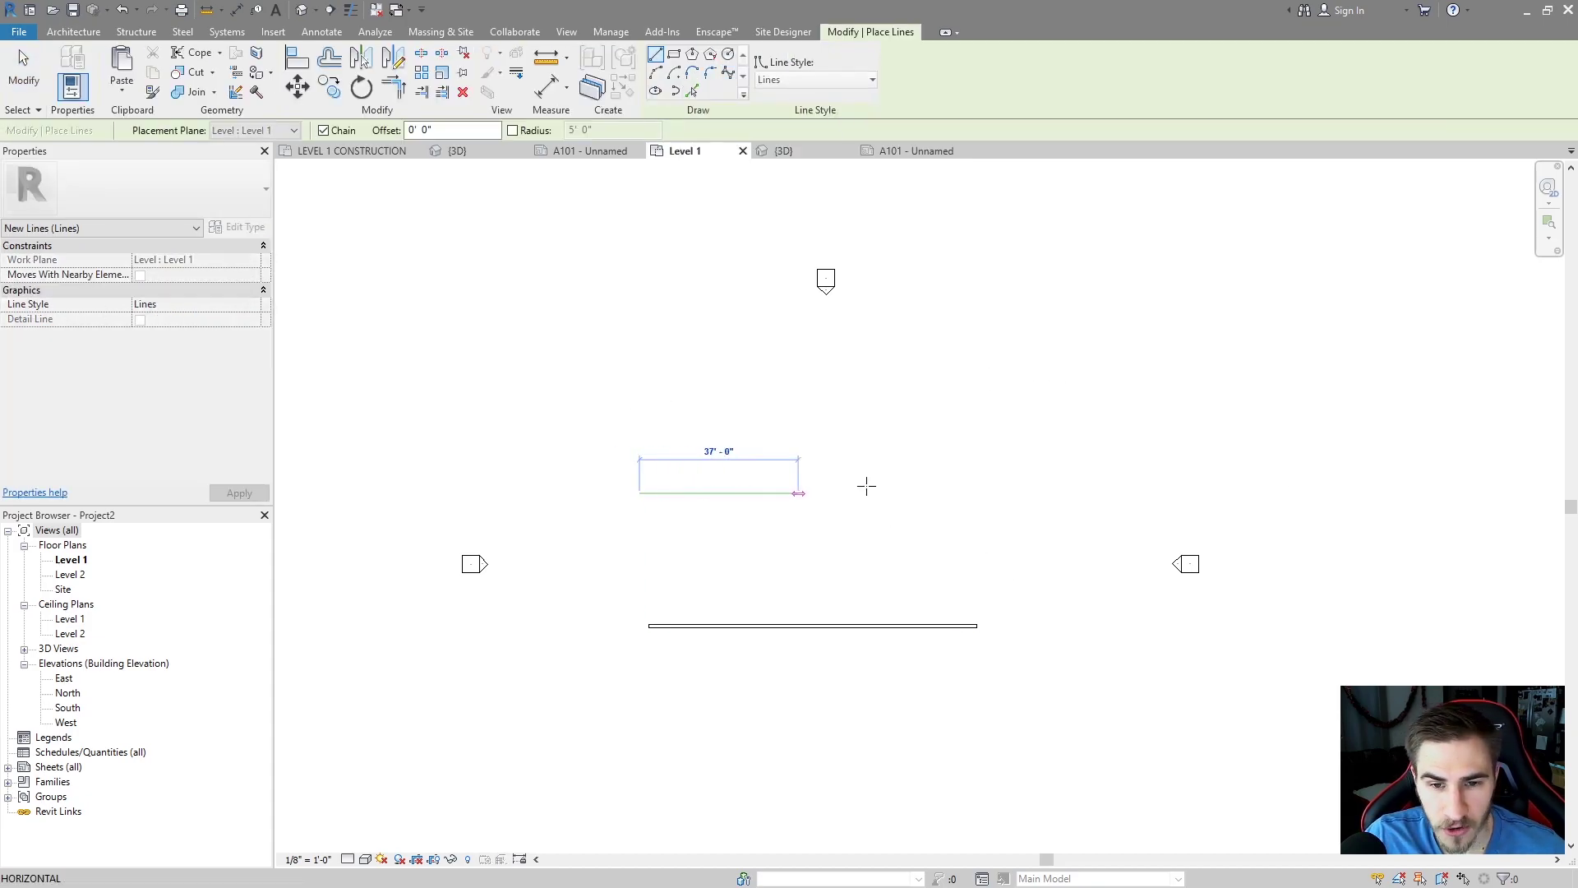
click(1015, 492)
key(Escape)
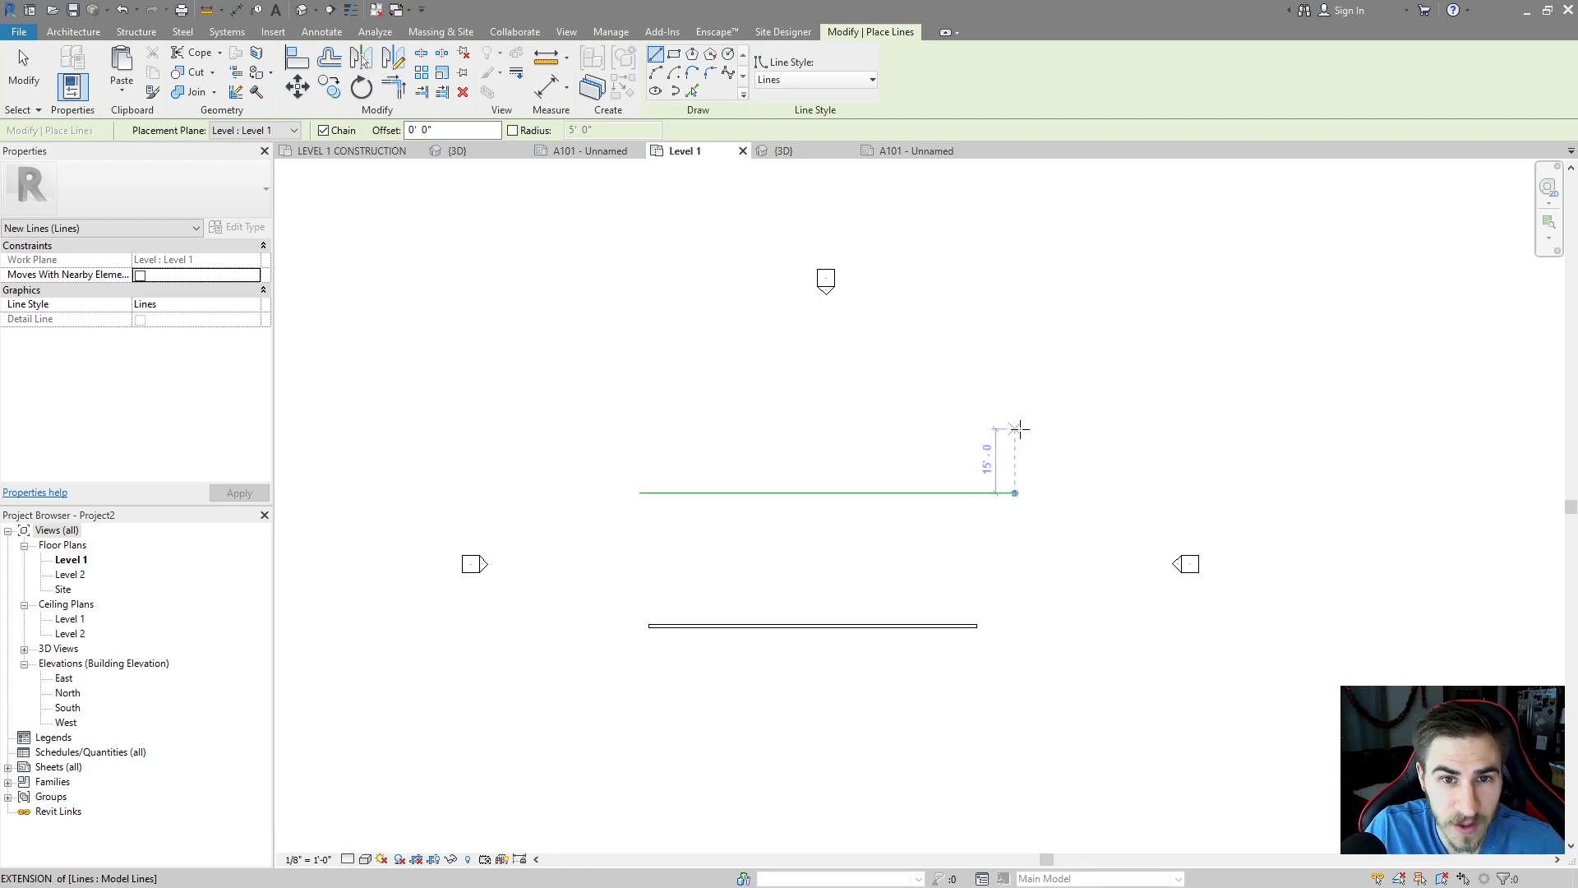
- Examine the new model line in the 3D view and compare it with the Level 1 plan
click(780, 151)
key(Escape)
key(Escape)
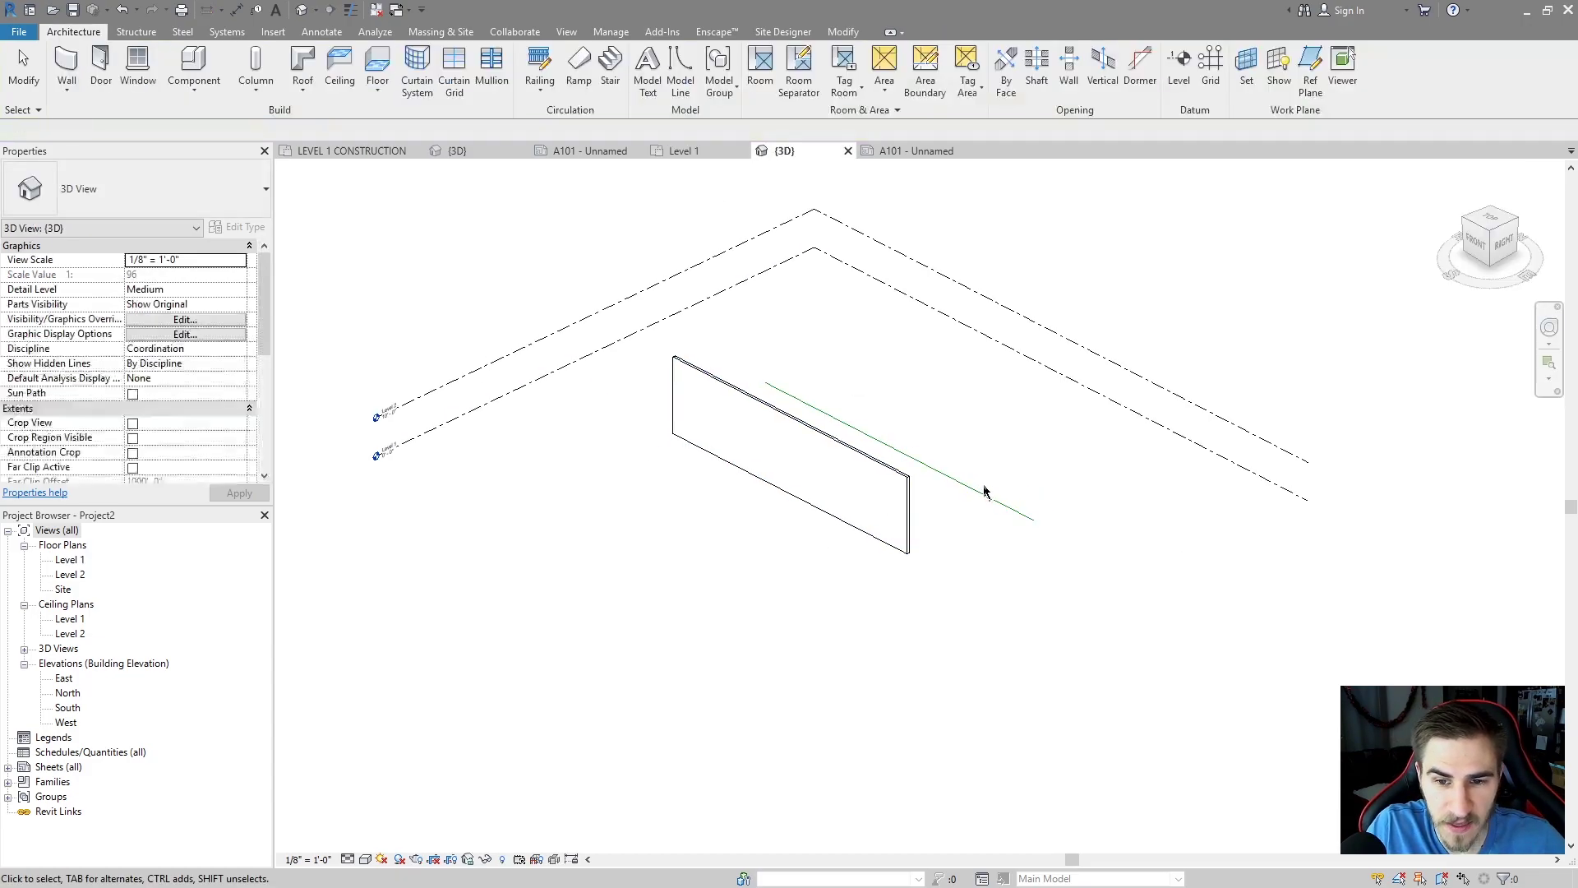
shift+middle_drag(928, 535, 954, 518)
click(970, 490)
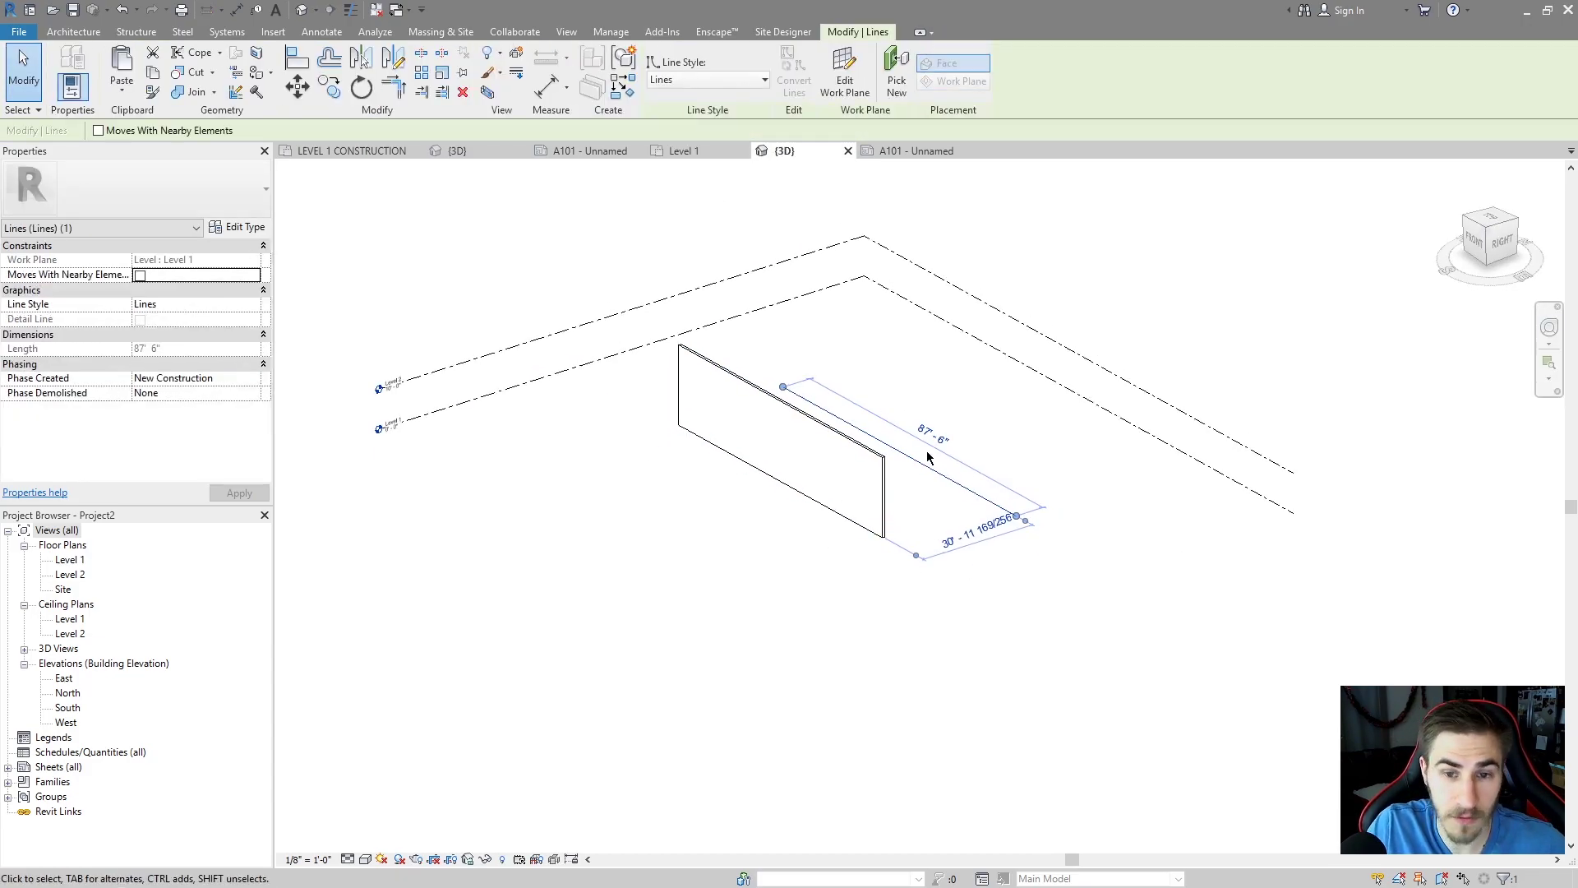
click(699, 154)
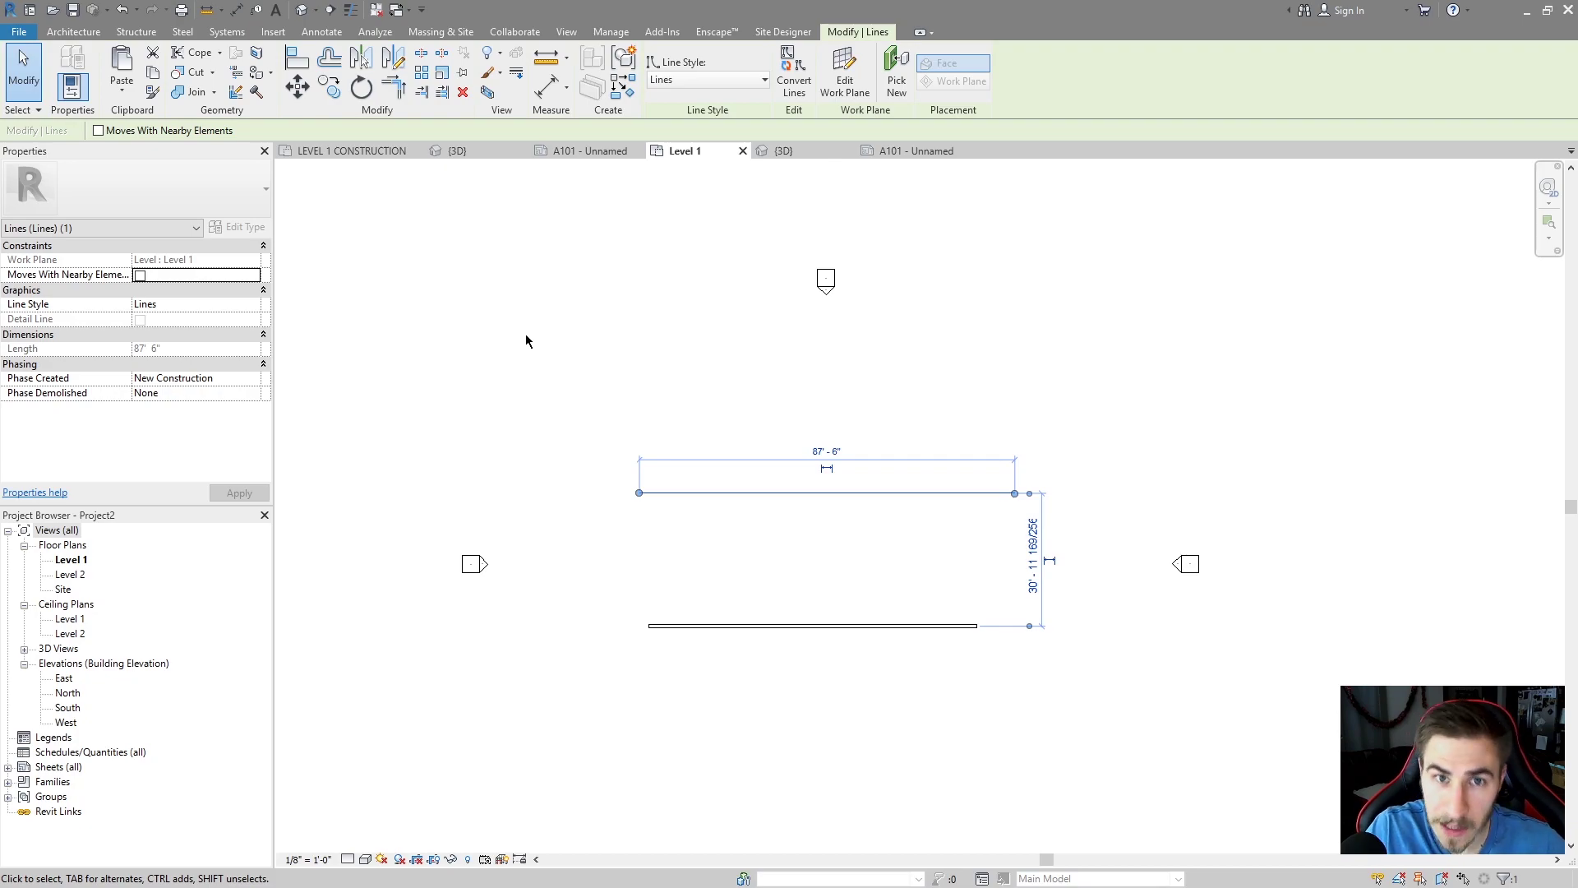
click(784, 151)
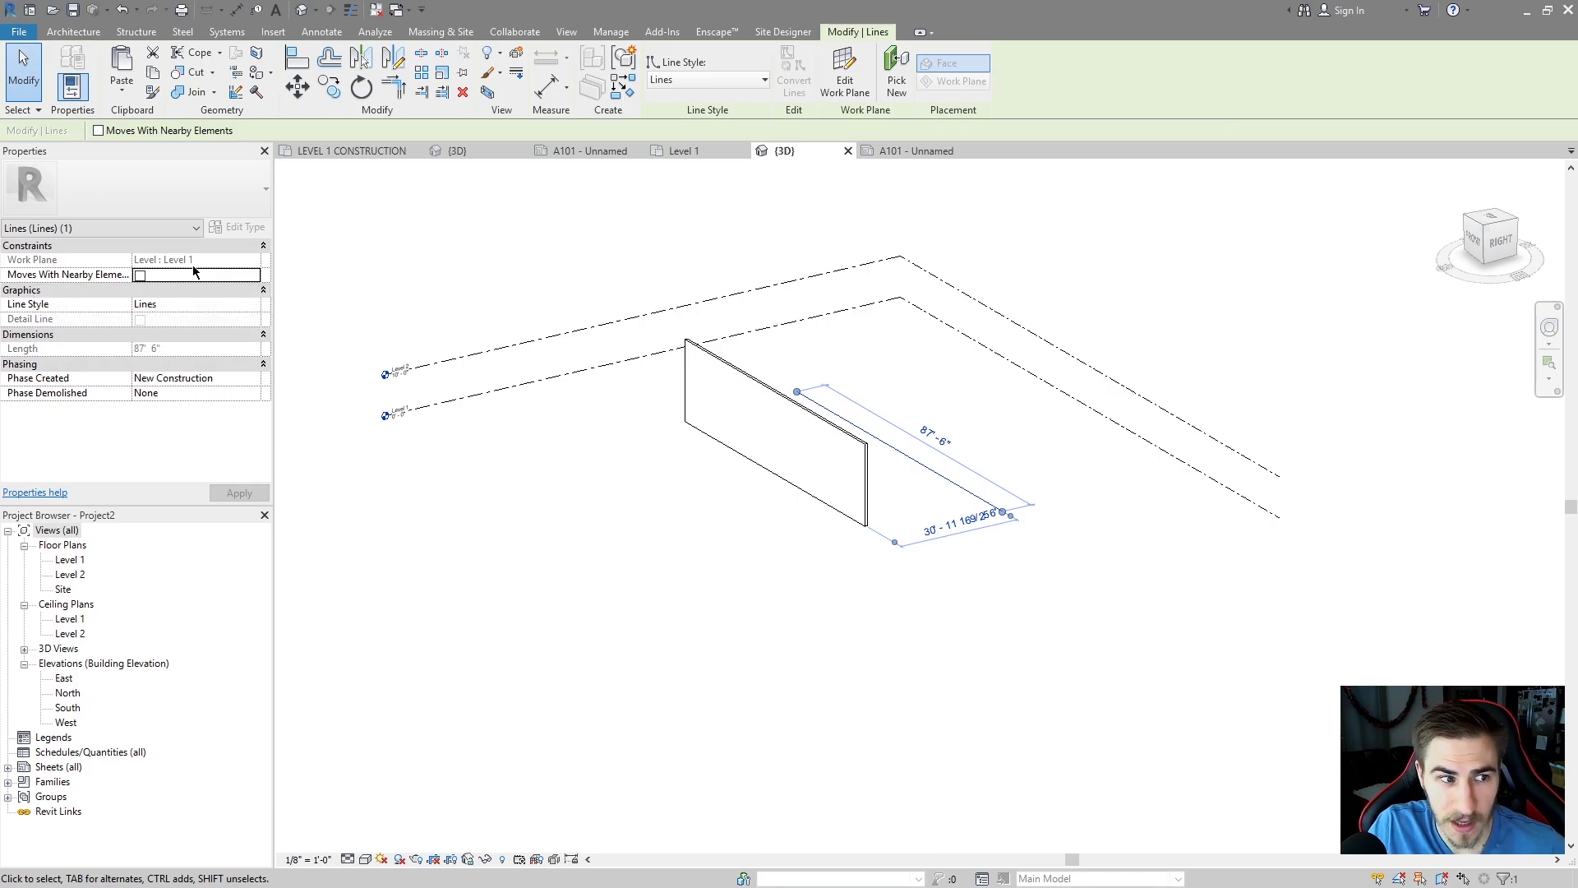
- Change the model line's line style to Wide Lines in the 3D view
click(198, 304)
click(253, 304)
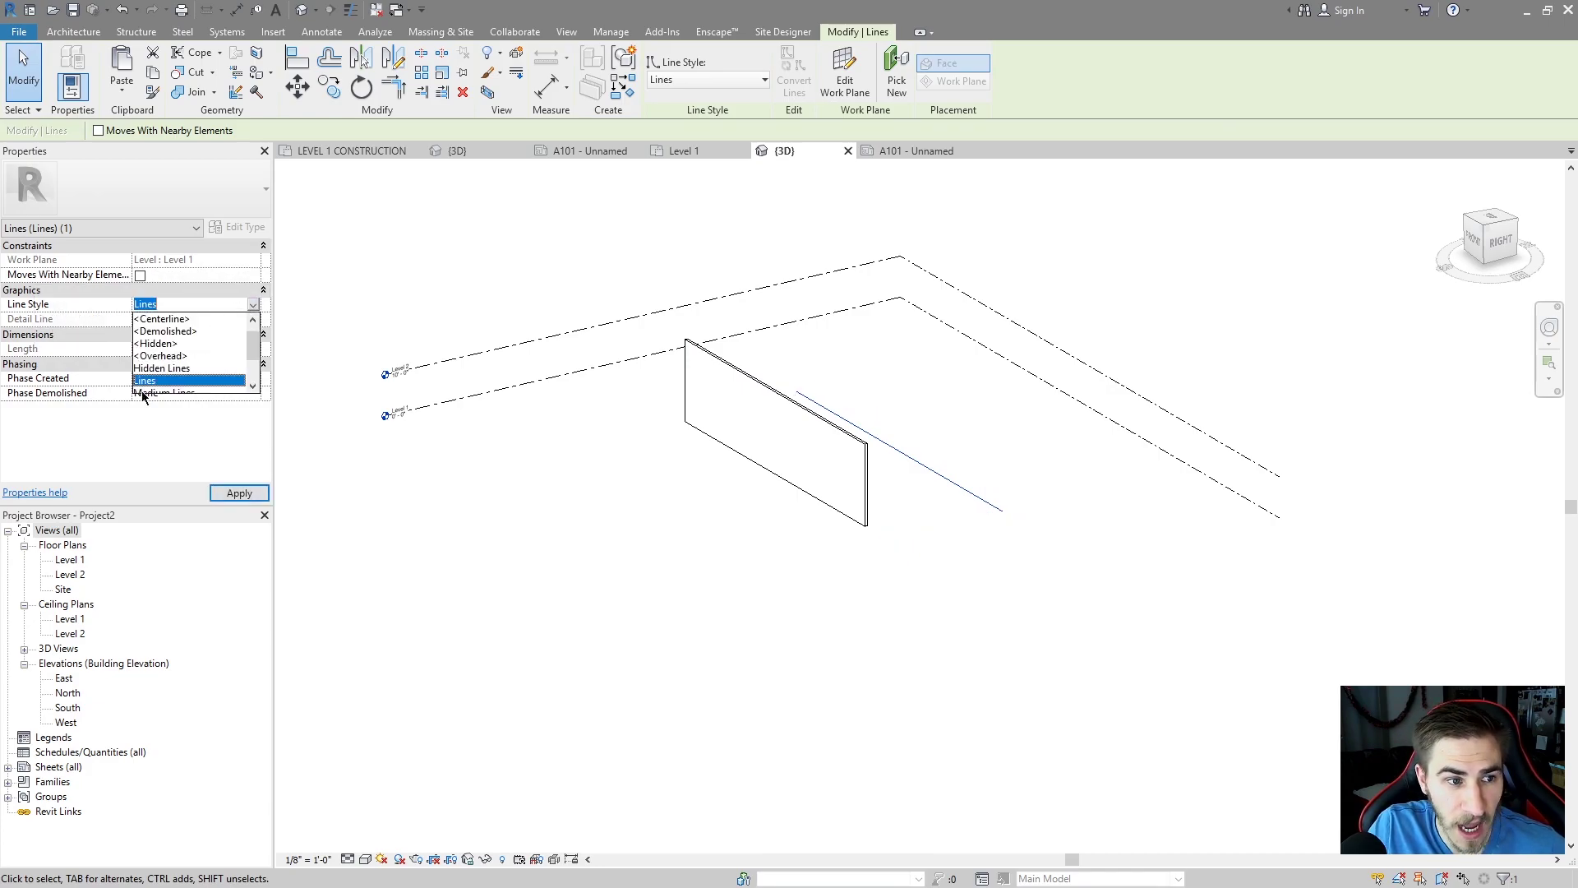
scroll(180, 329, down, 1)
scroll(184, 357, down, 1)
click(163, 381)
scroll(951, 473, up, 2)
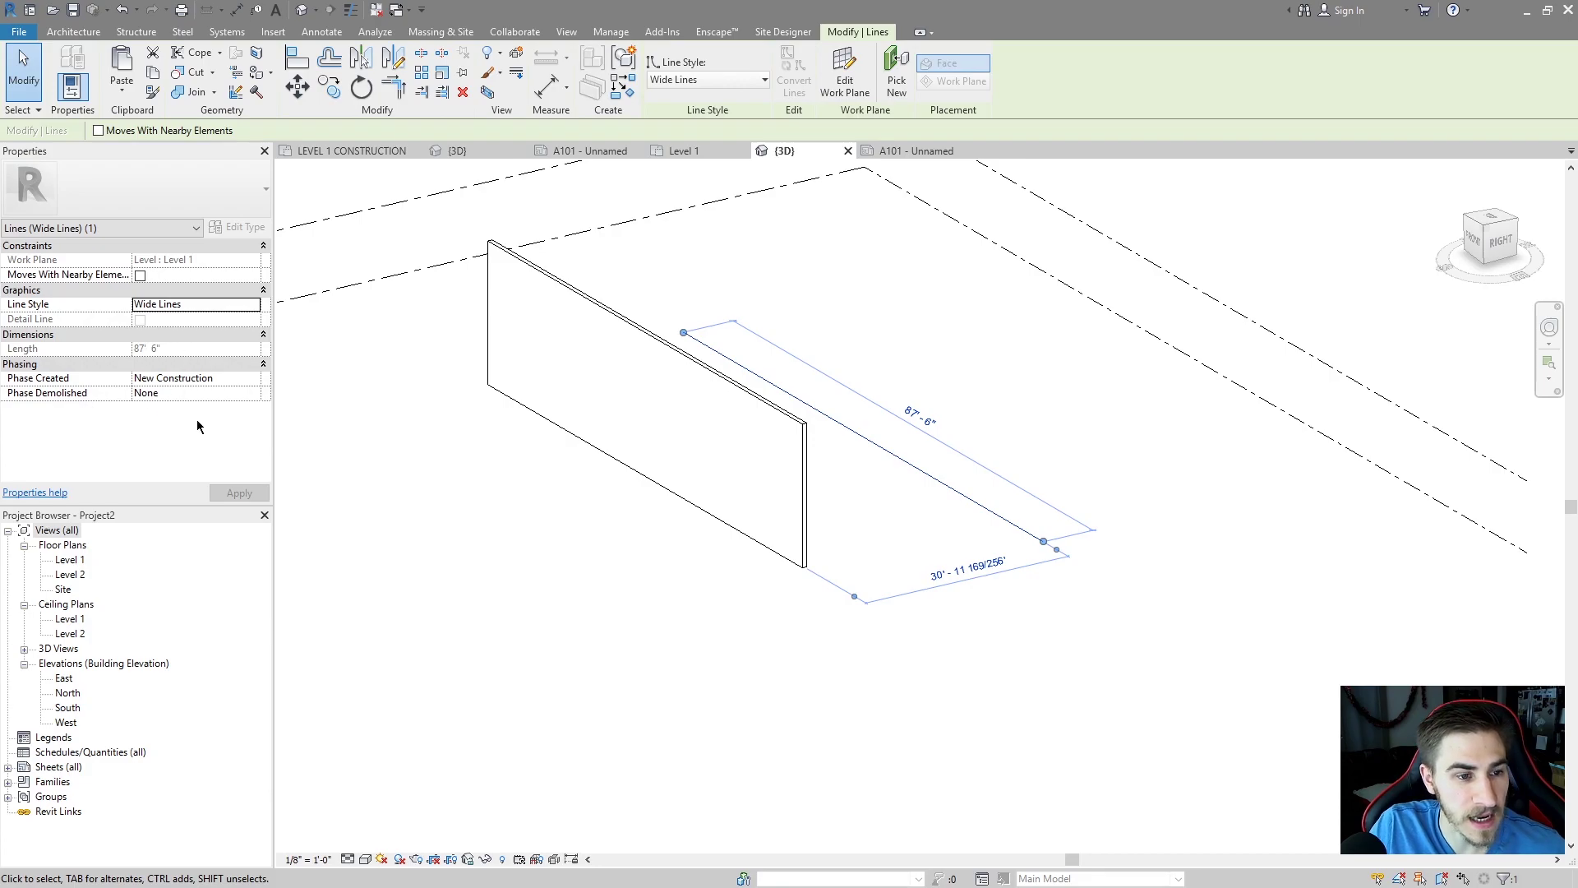
click(1137, 512)
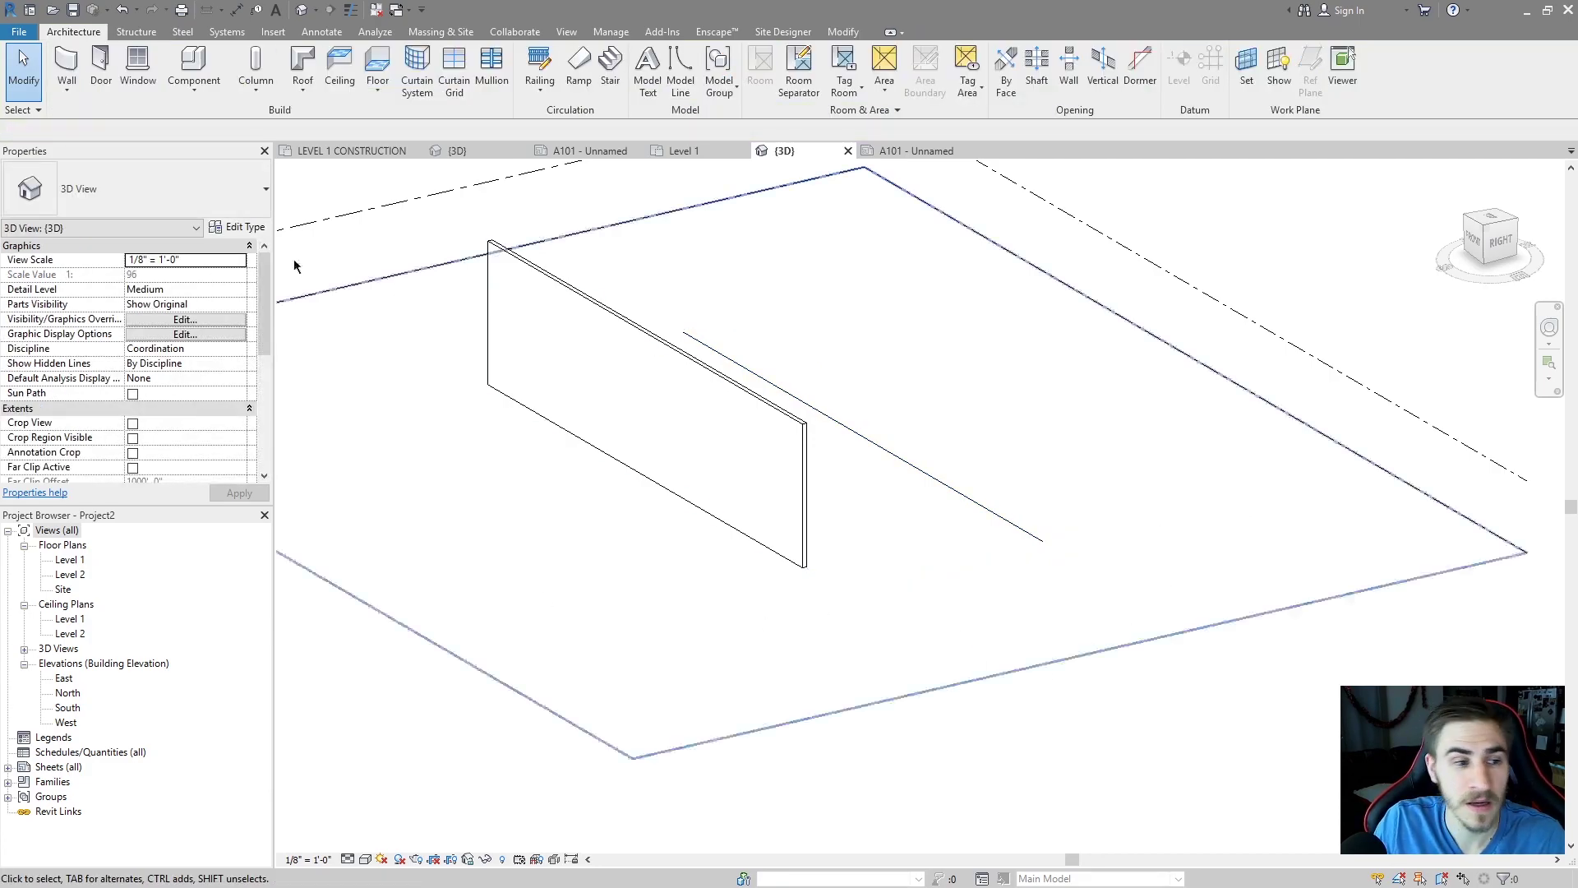
- Set the model line's Phase Created to Existing and examine its appearance up close
click(866, 438)
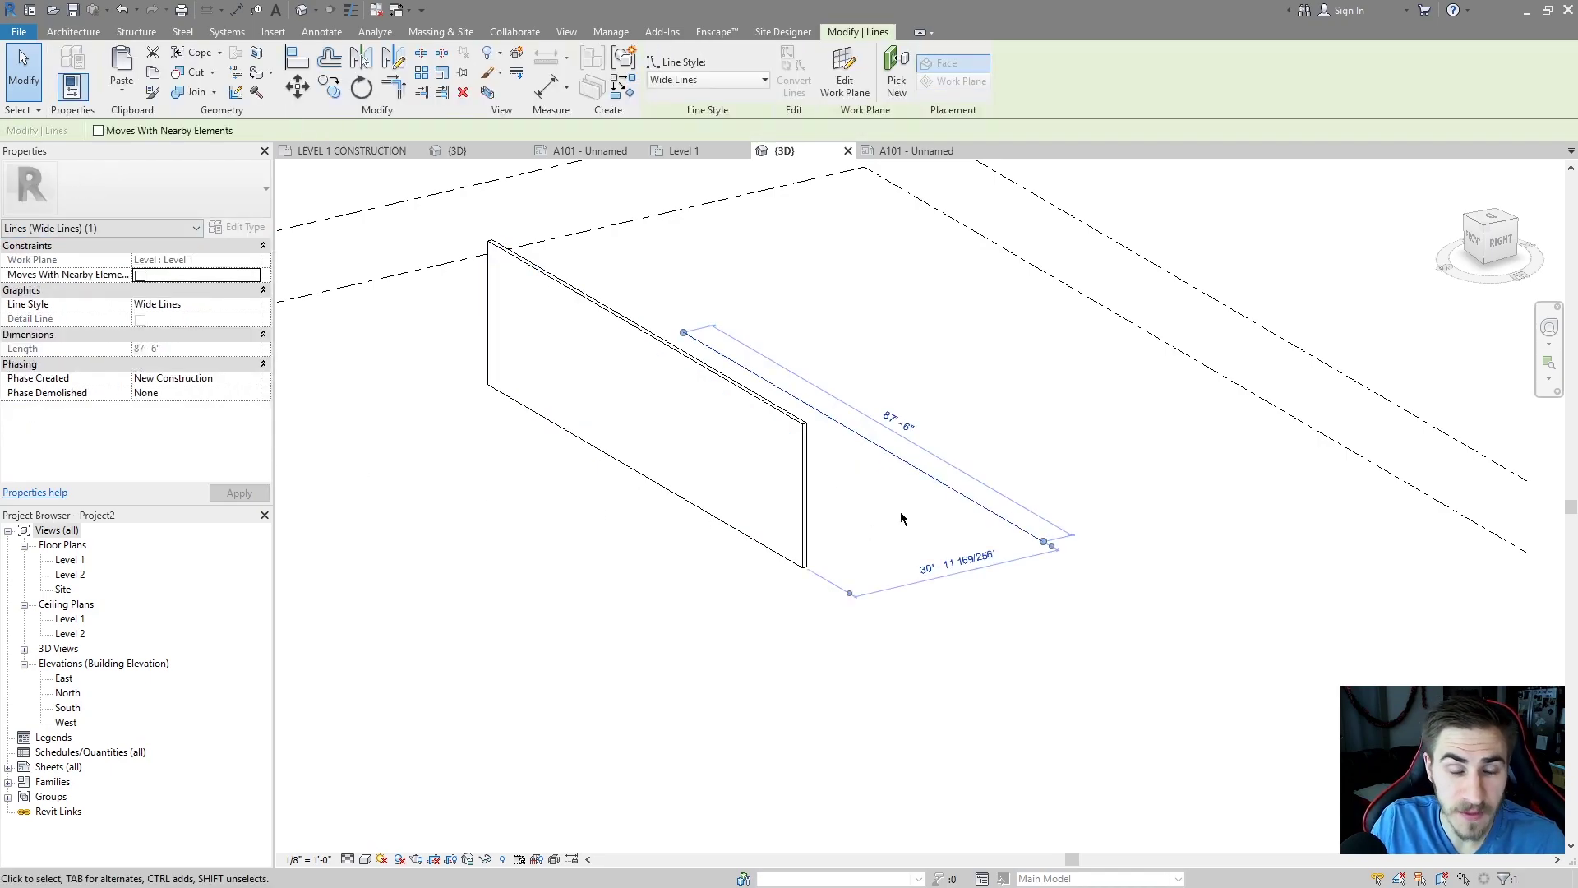
click(256, 392)
click(1247, 522)
click(1023, 565)
scroll(1044, 534, up, 5)
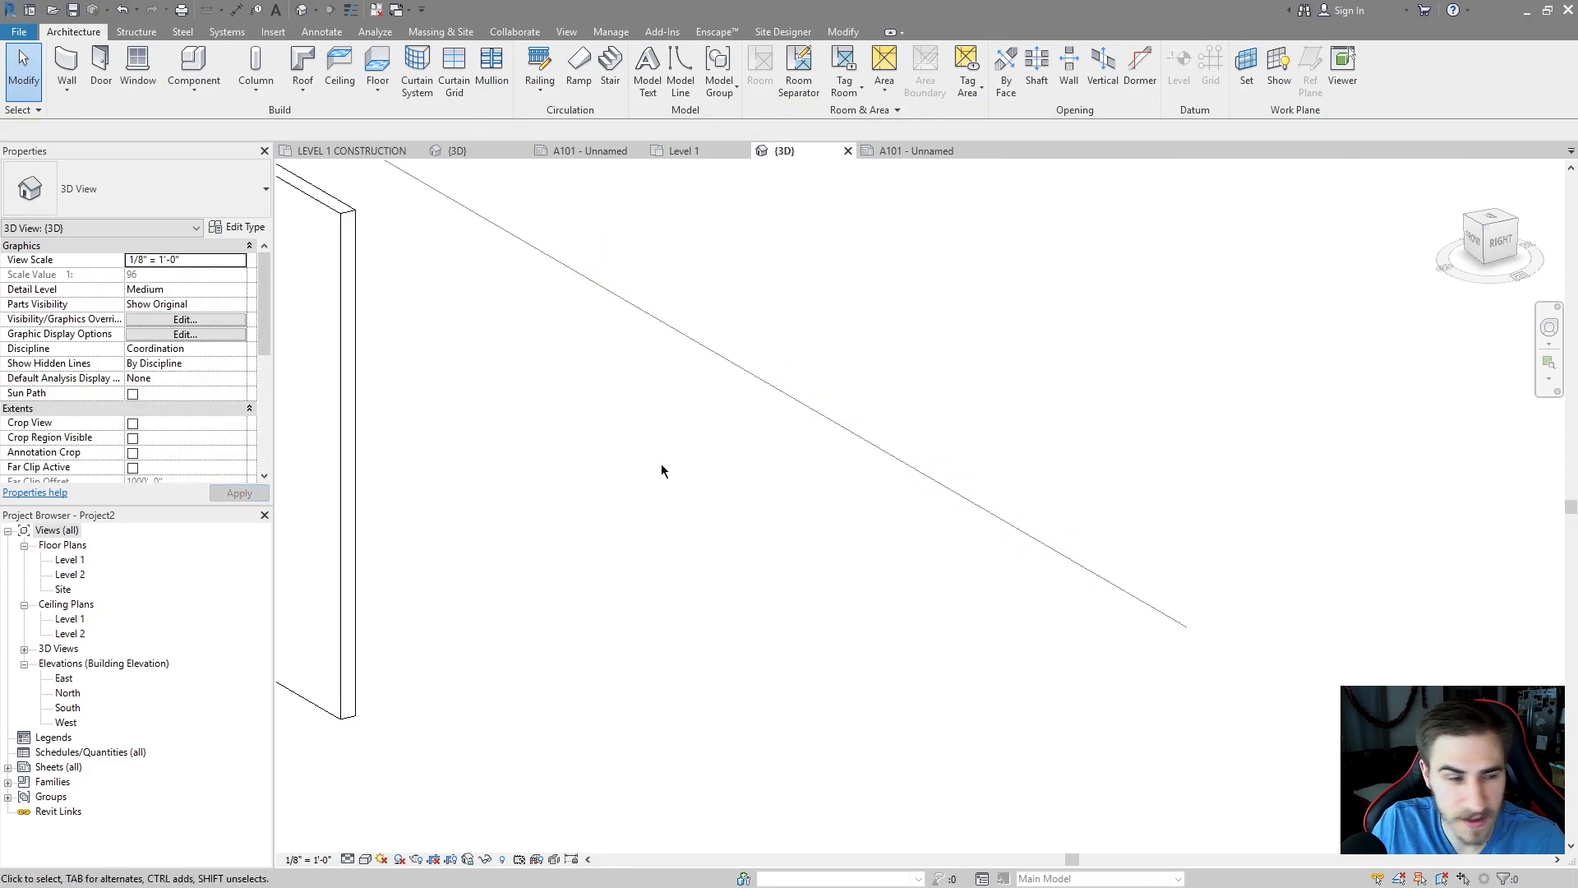
scroll(873, 534, down, 2)
scroll(1092, 561, up, 3)
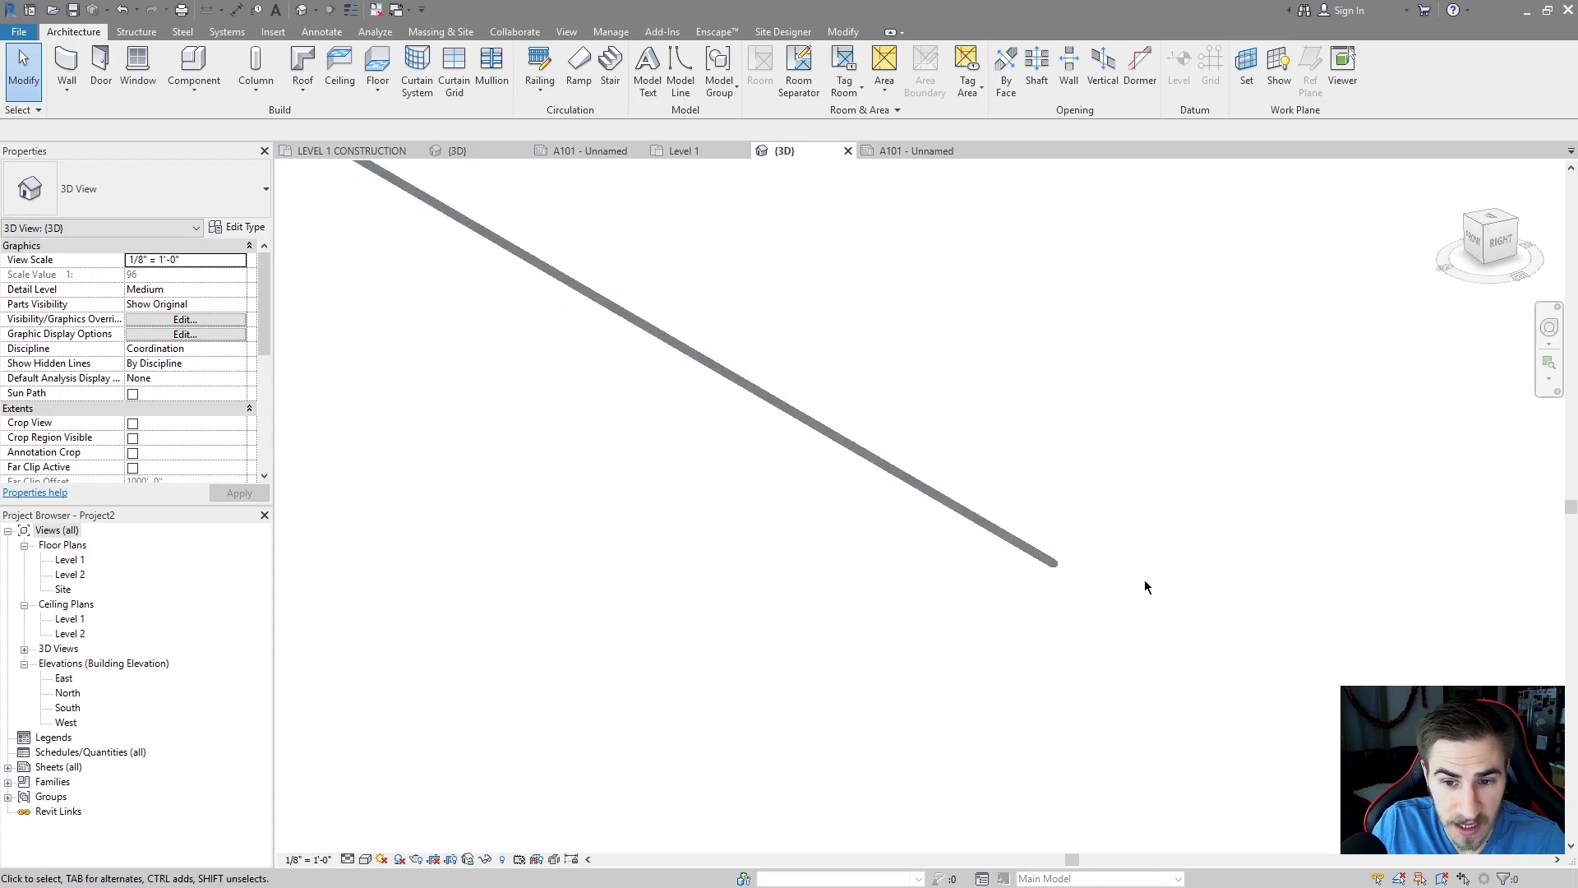
- Set the model line's Phase Created back to New Construction and inspect its appearance in 3D
click(1040, 554)
scroll(944, 588, down, 1)
drag(991, 491, 919, 549)
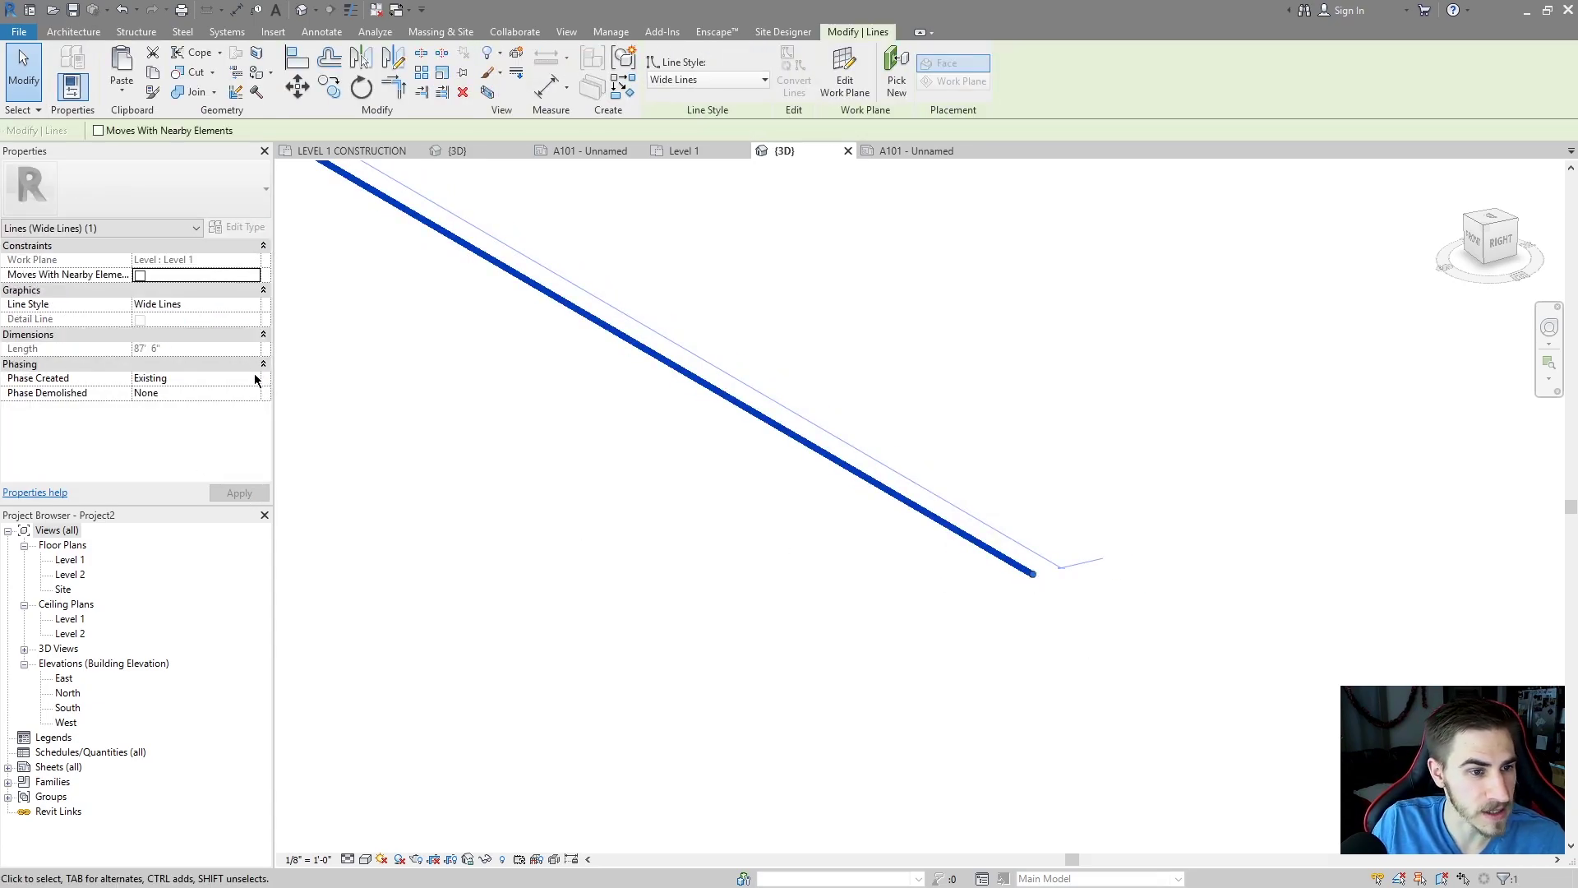
click(190, 378)
click(189, 378)
click(189, 406)
click(1049, 521)
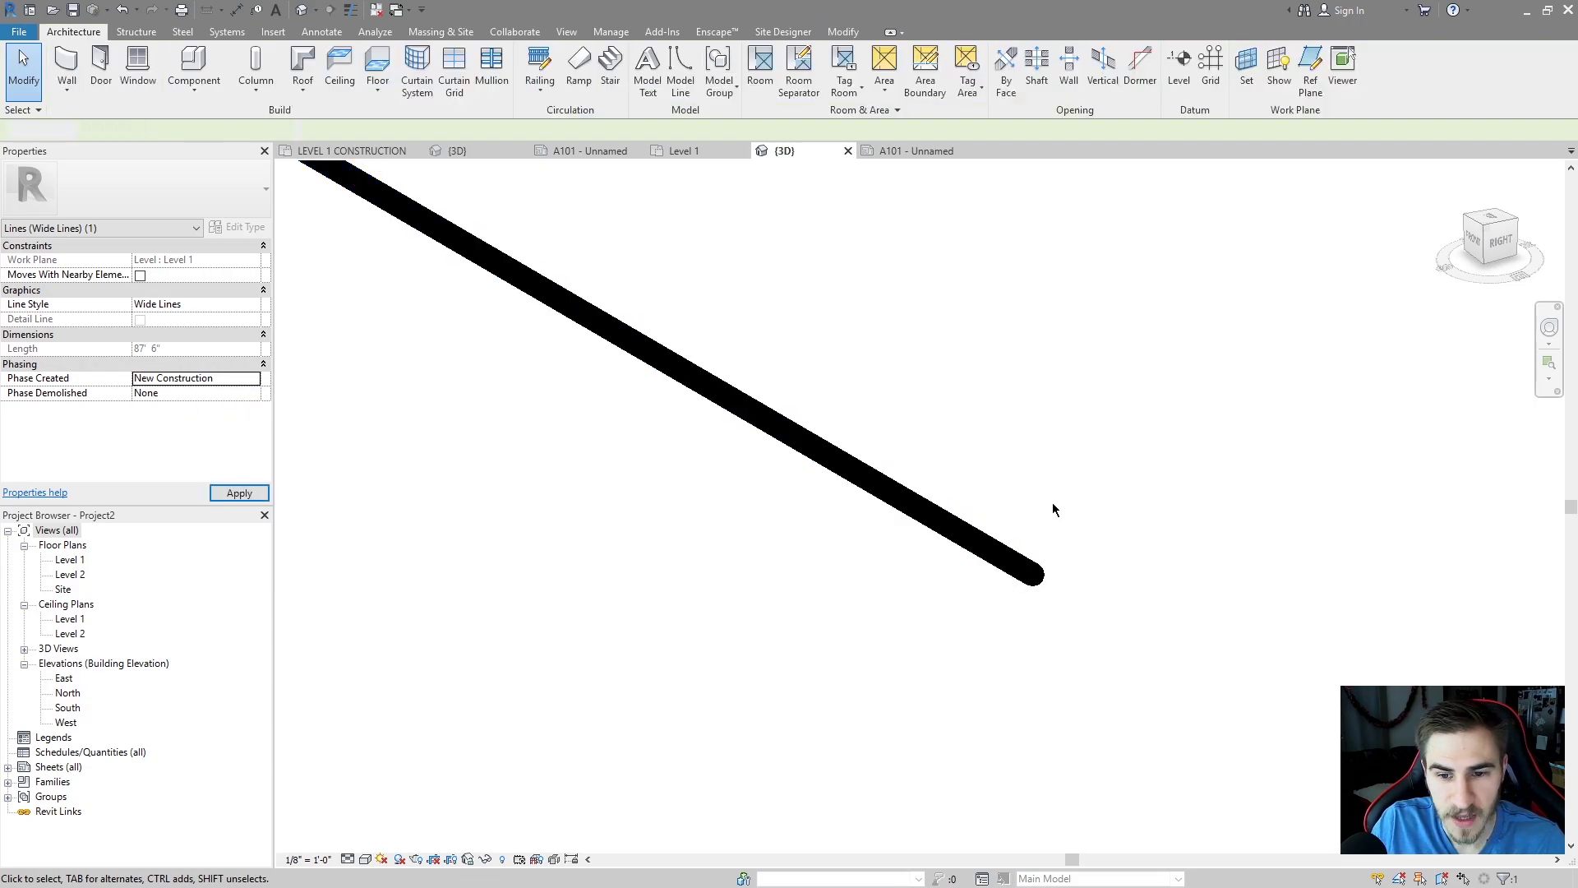
drag(976, 474, 870, 641)
click(870, 642)
scroll(989, 585, down, 3)
scroll(1037, 512, down, 2)
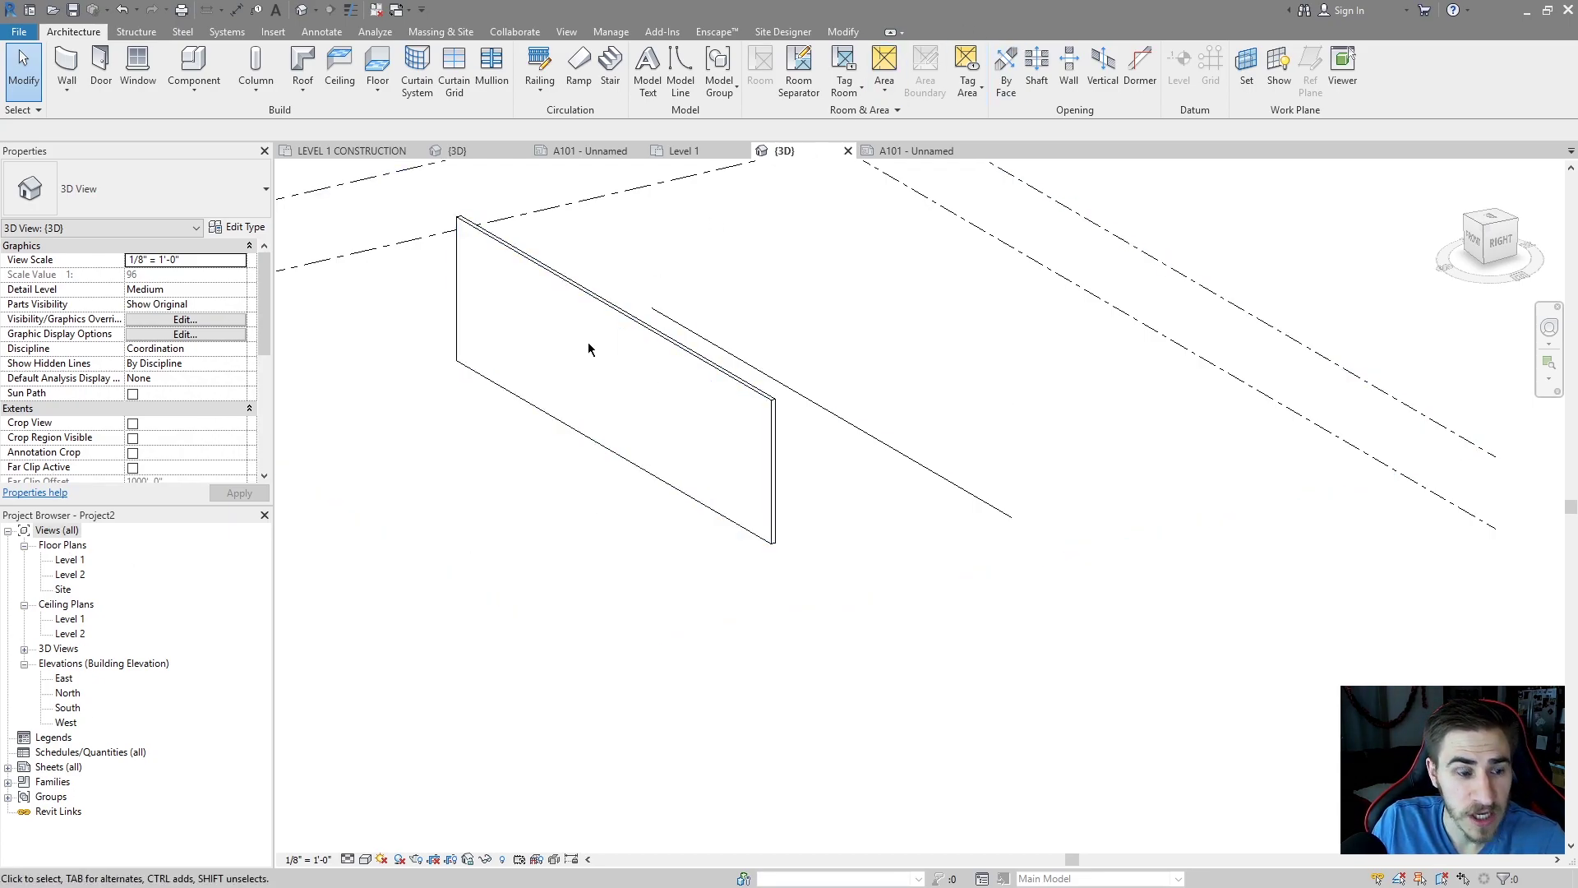
- Open sheet A101 and place the Level 1 floor plan on it, inside the title block area
double_click(58, 766)
double_click(77, 781)
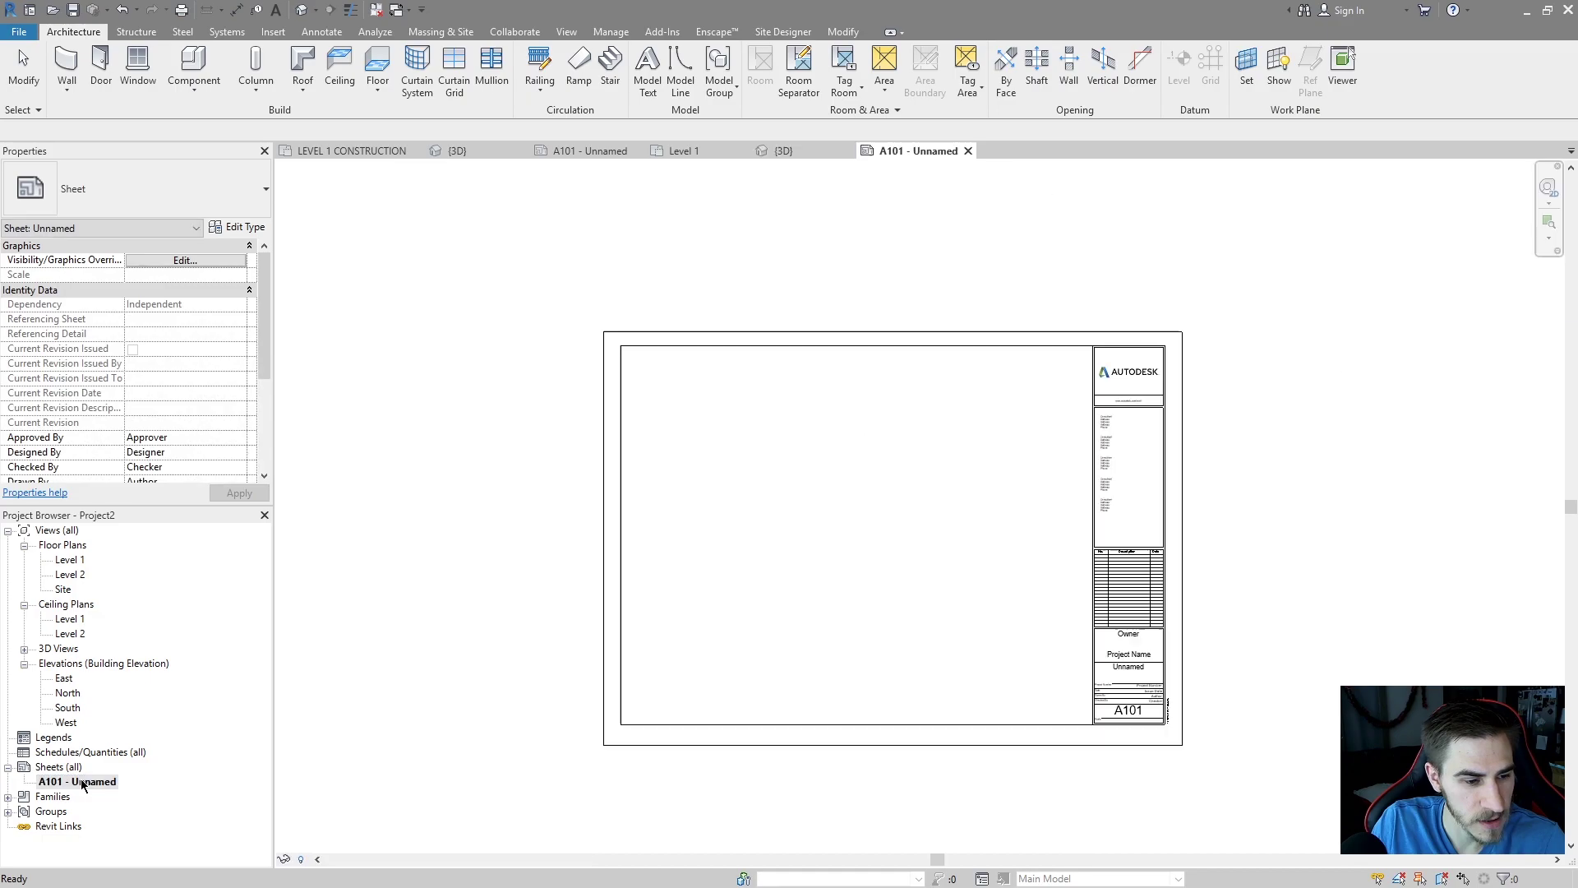
drag(73, 564, 1033, 538)
click(957, 487)
click(1272, 451)
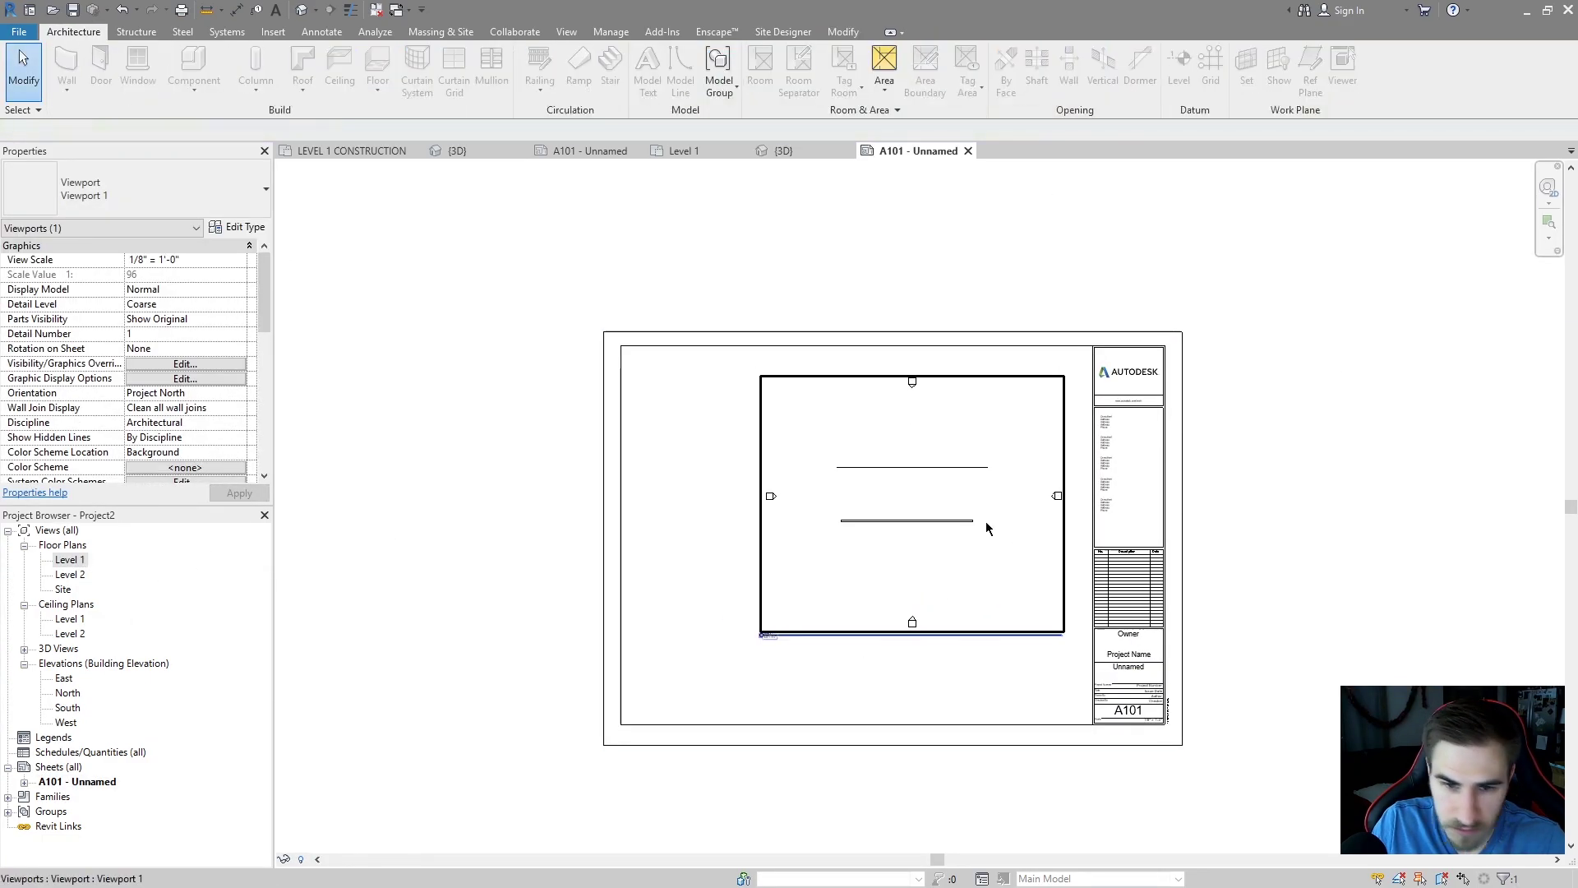
scroll(962, 493, up, 2)
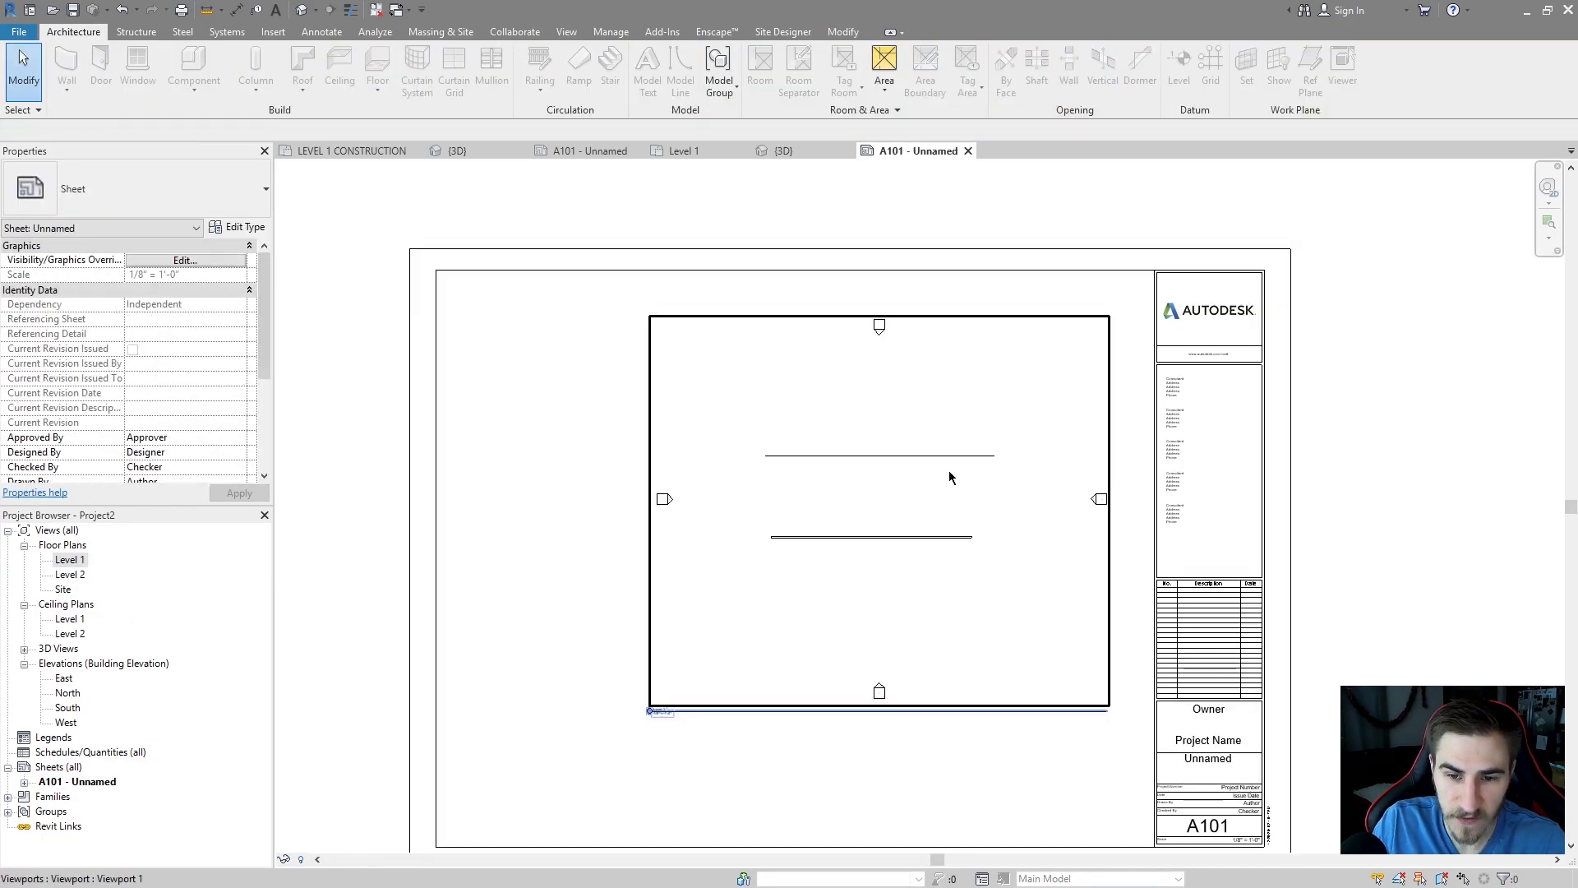
- In the 3D view, edit the model line's work plane by picking the wall's top face as the parallel plane
click(782, 151)
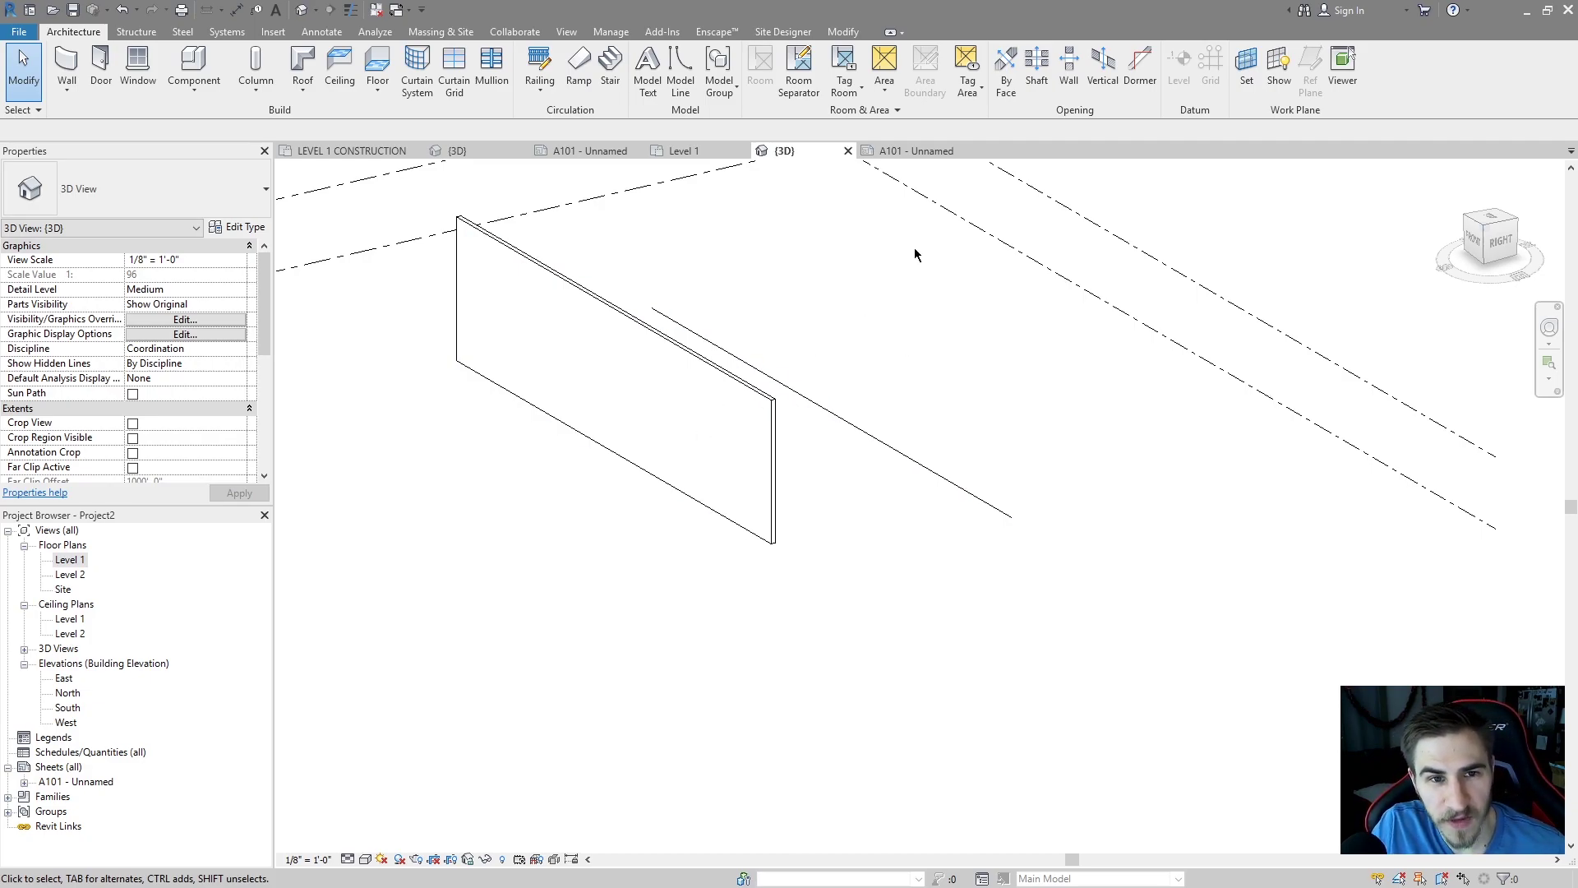
middle_drag(825, 249, 870, 247)
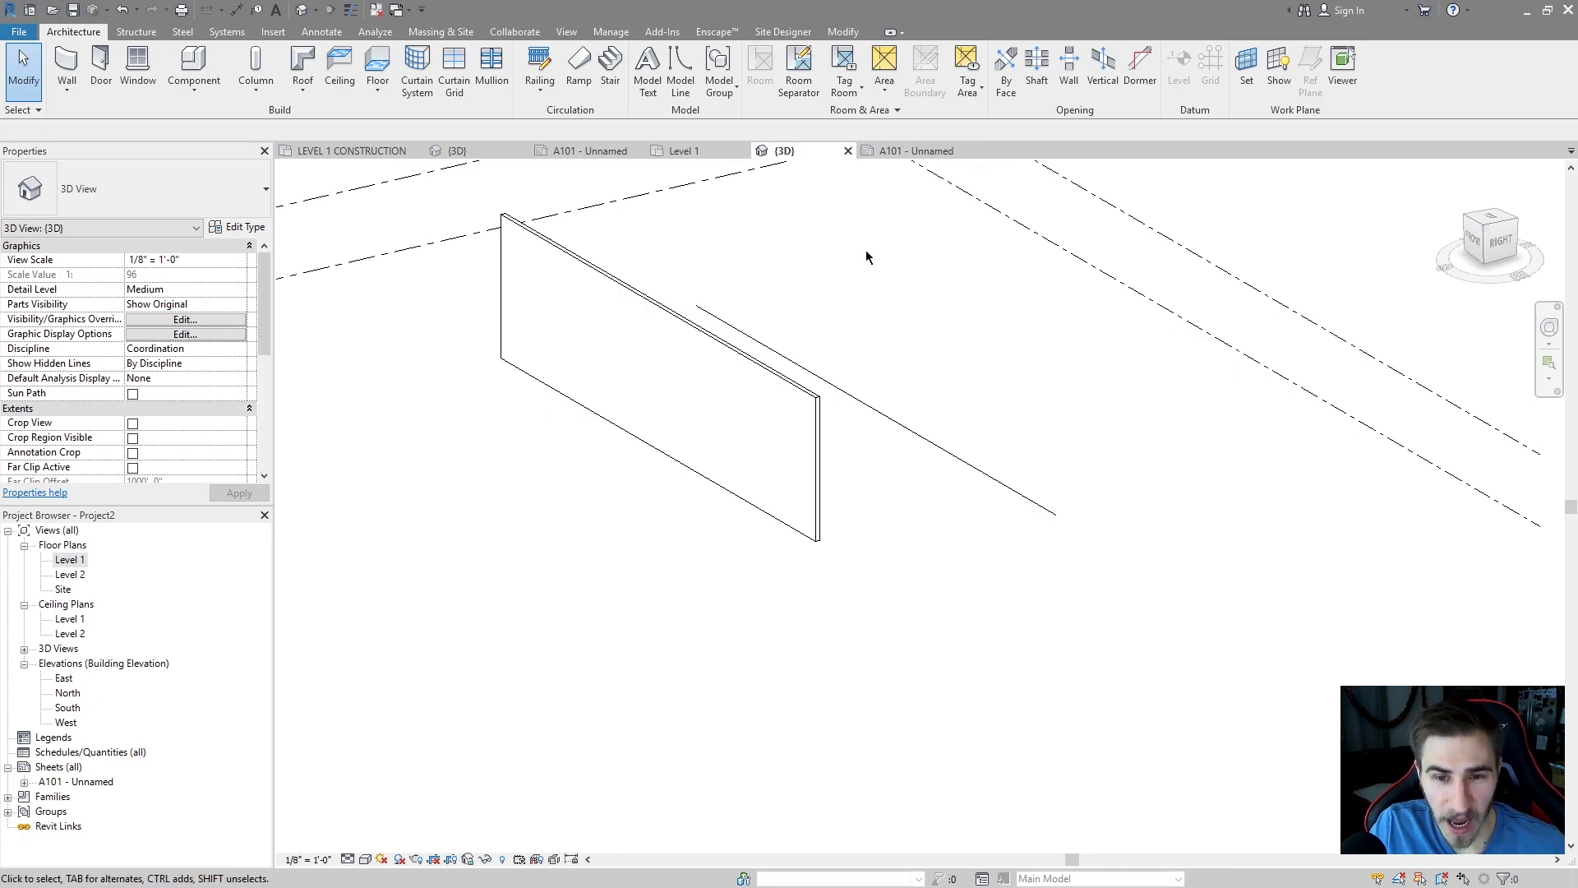
click(954, 451)
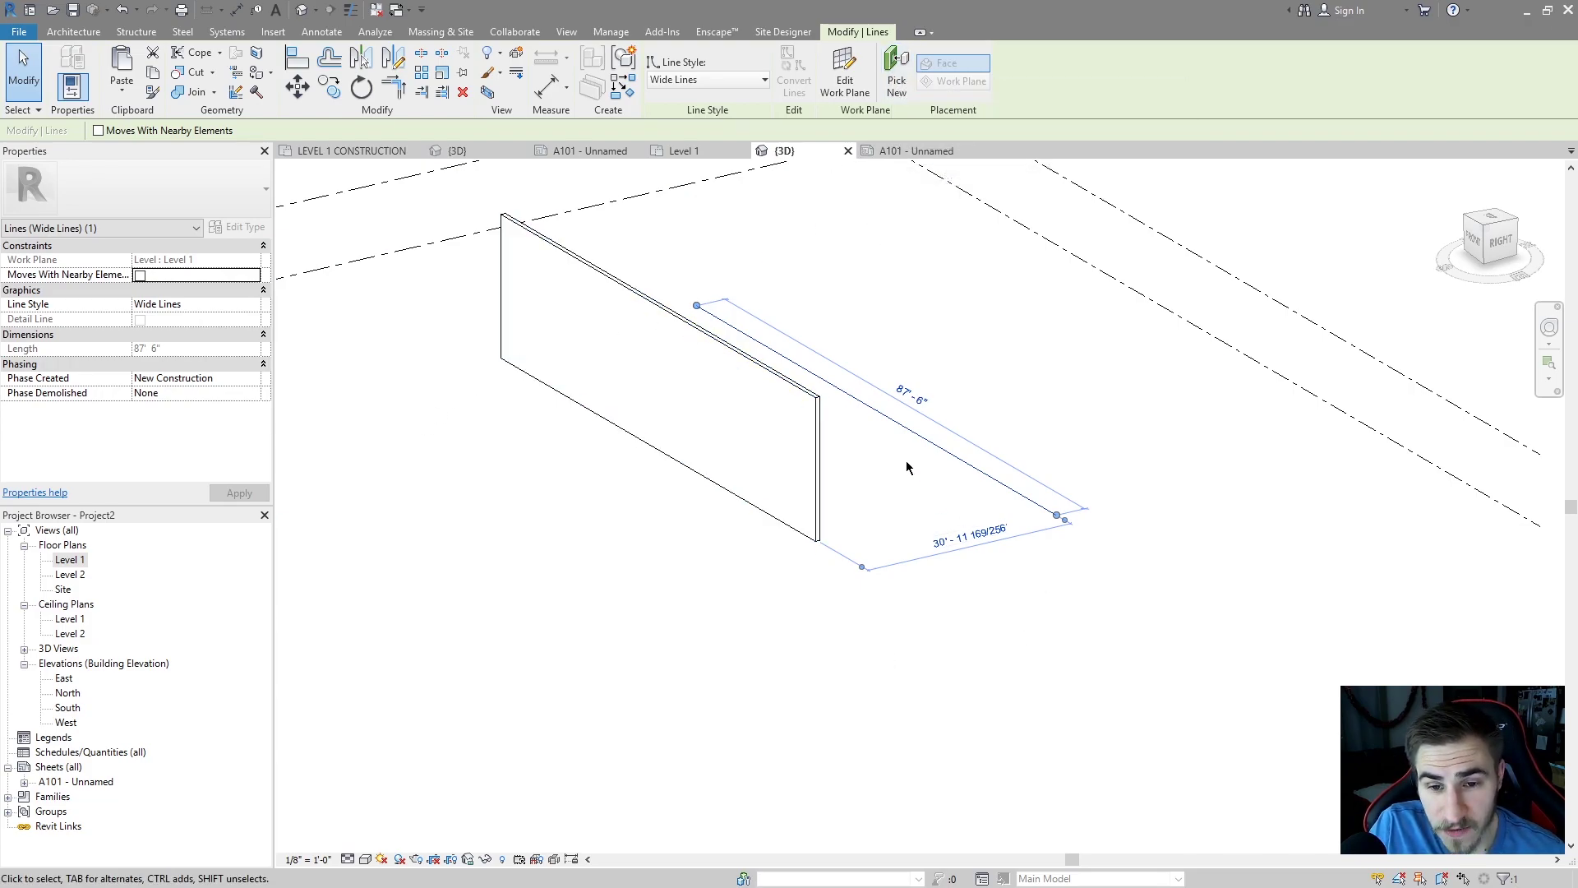
click(845, 79)
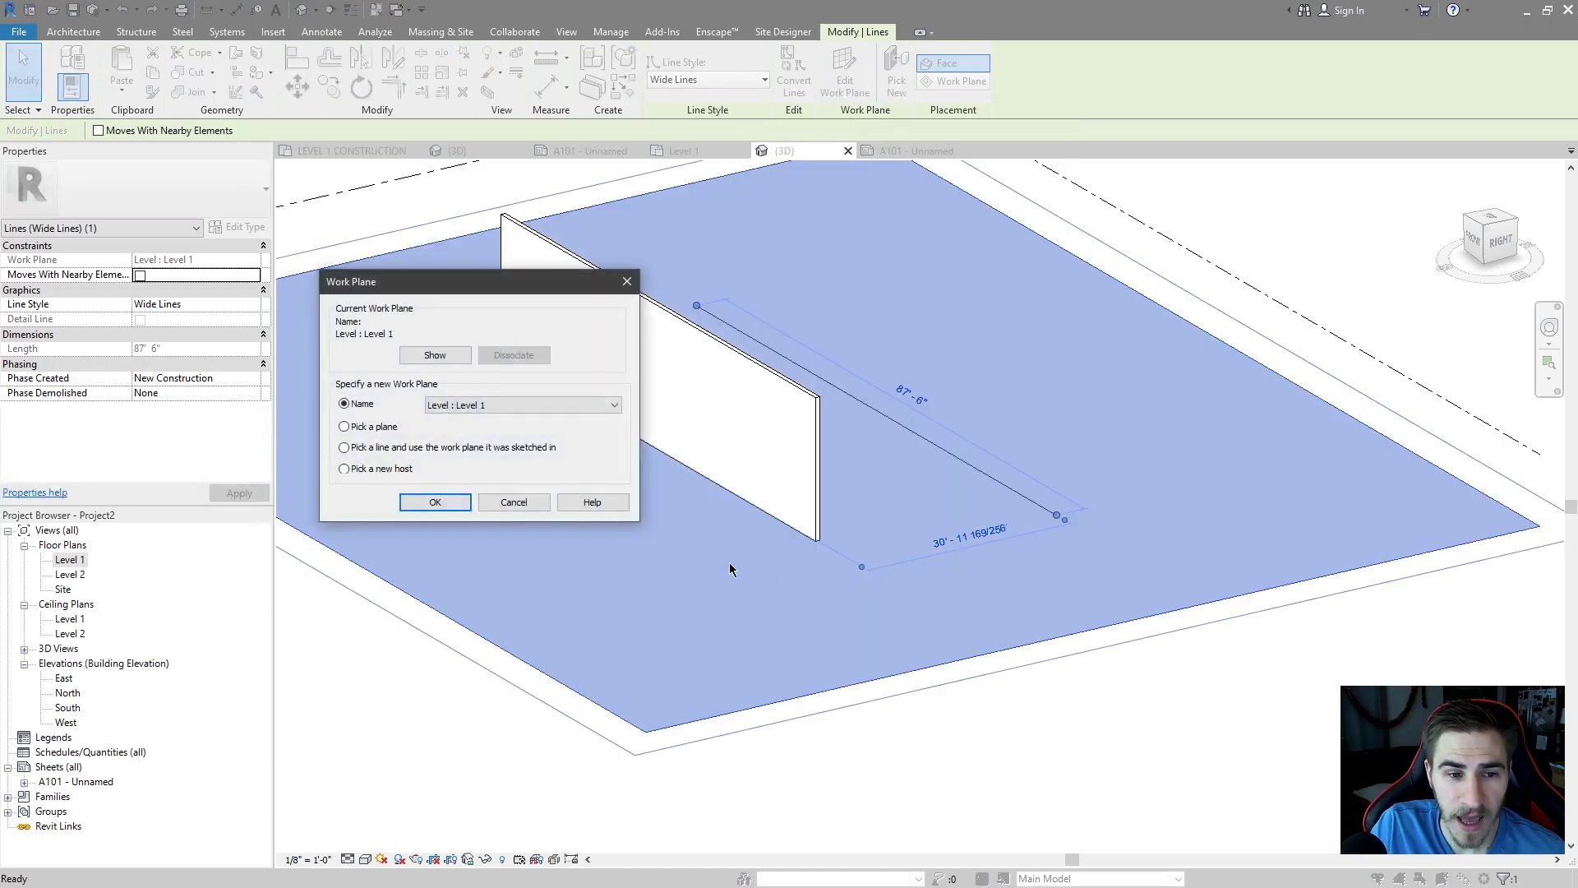
click(359, 428)
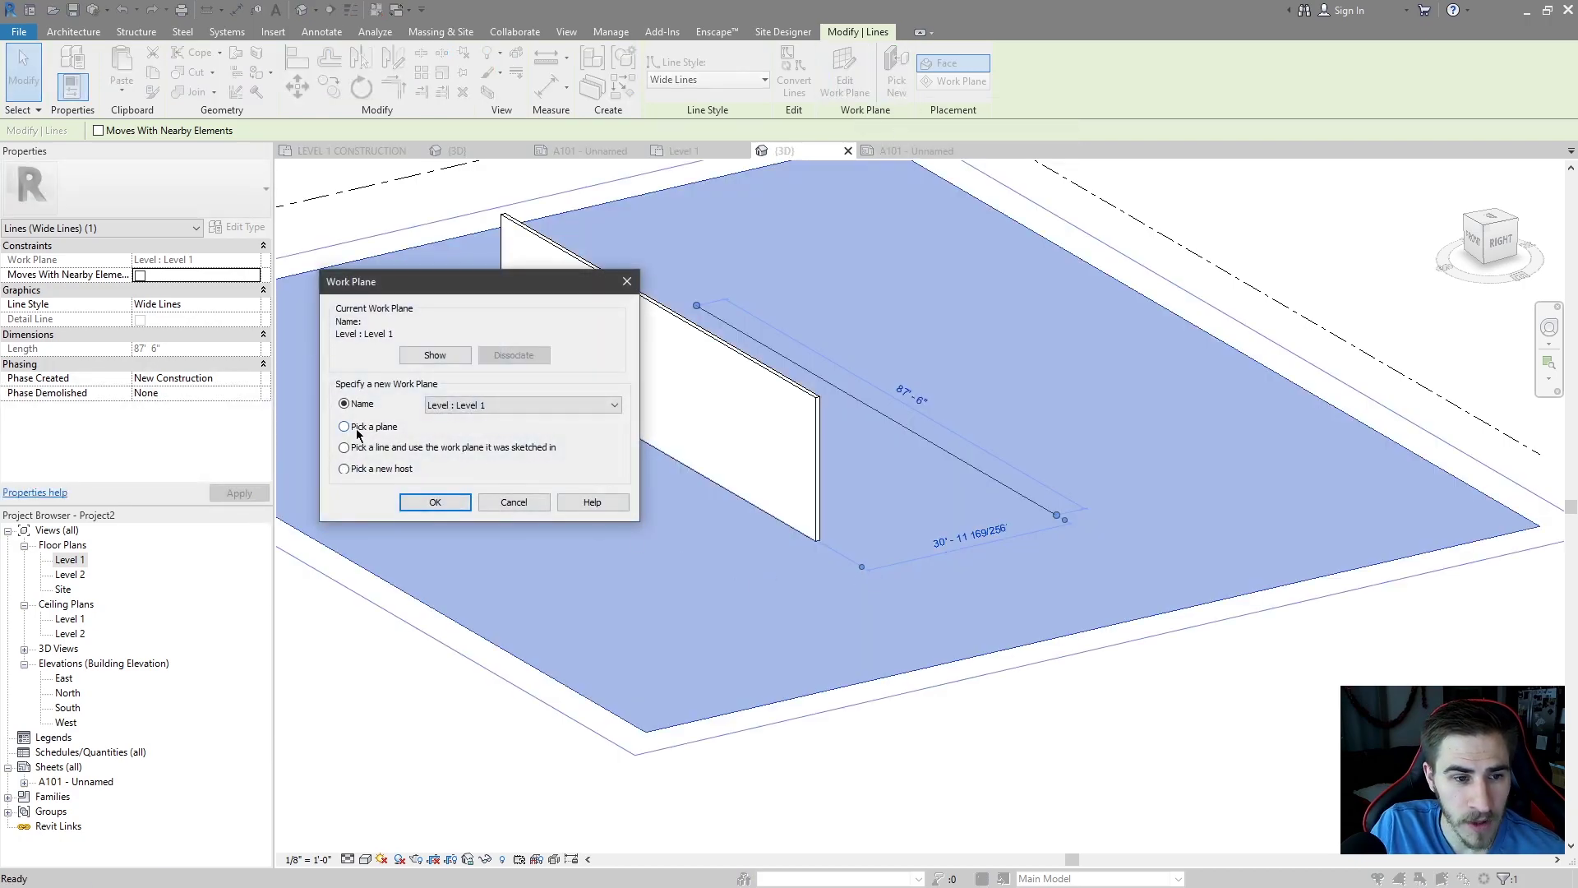
click(448, 504)
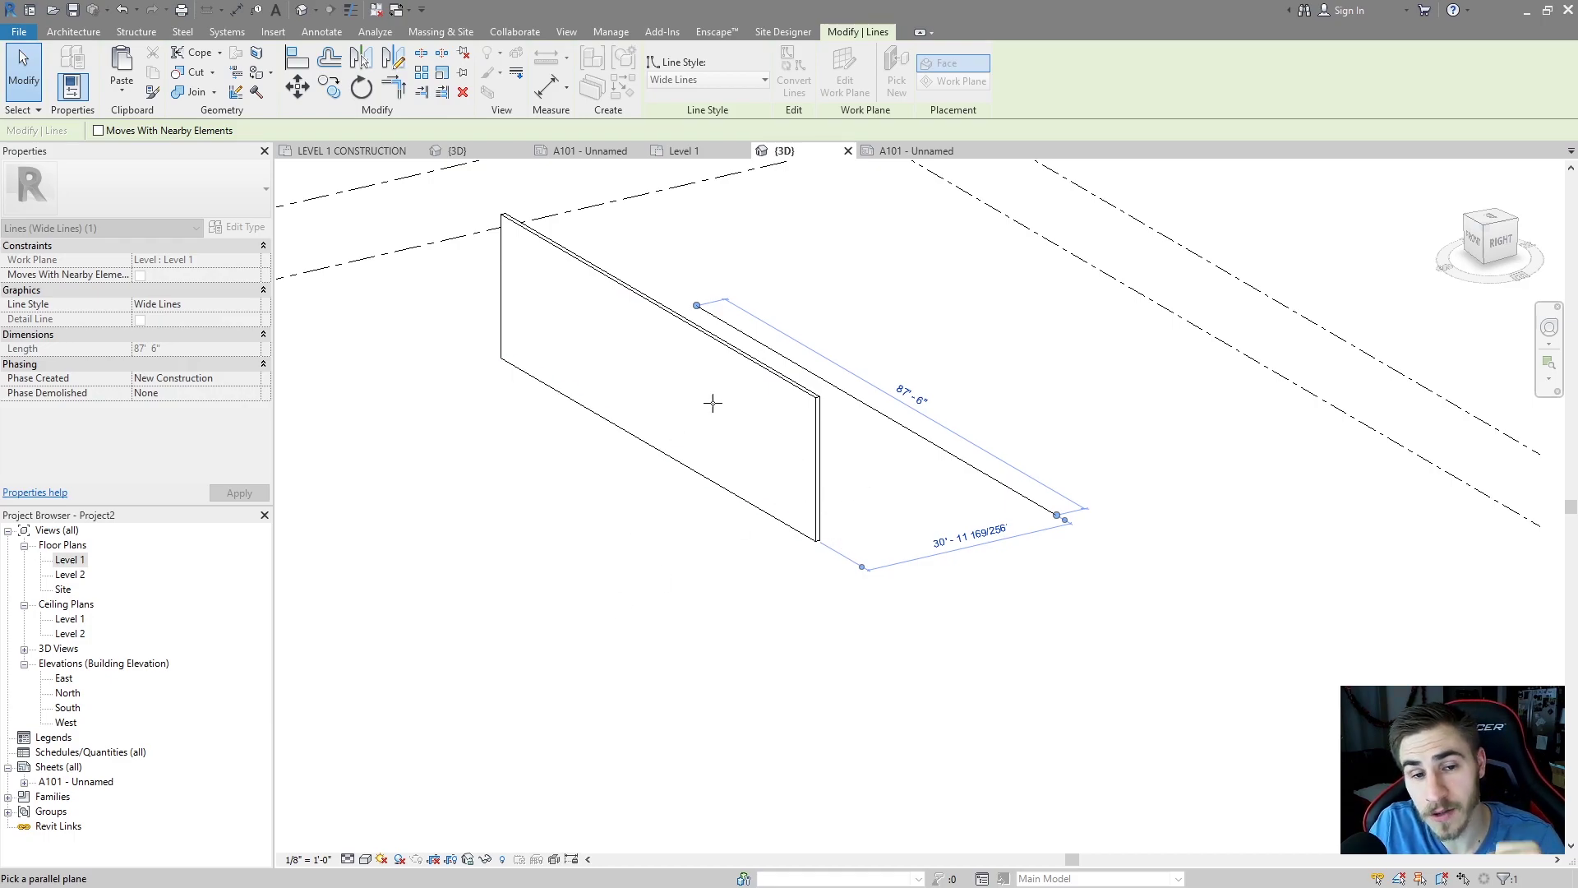
click(794, 388)
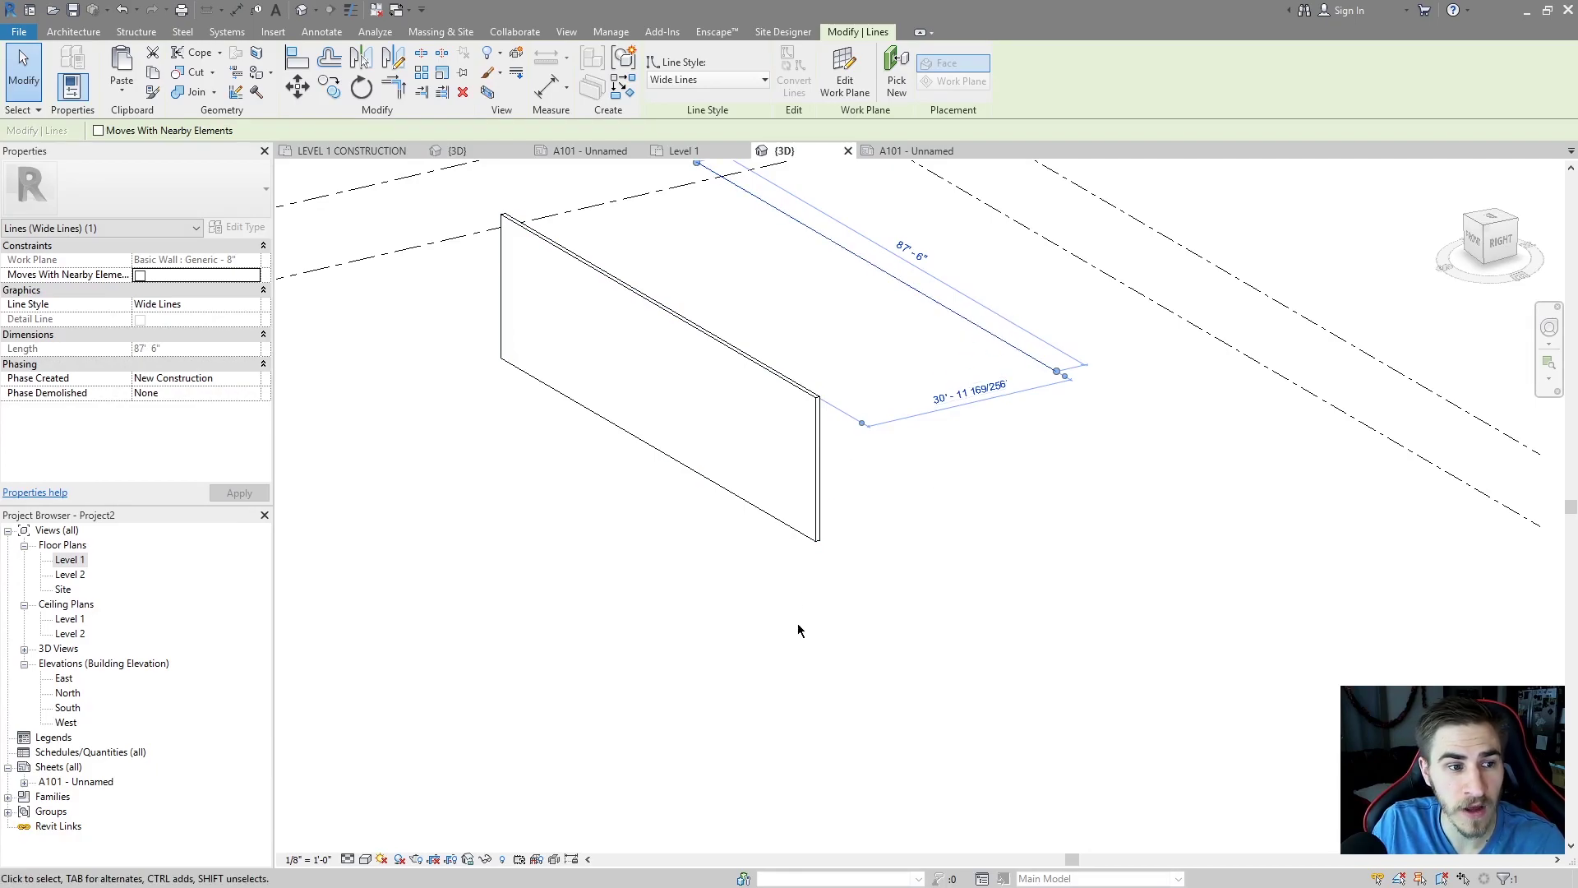
key(Escape)
- Pick a new host for the model line, placing it on the Level 1 work plane along the wall's base
click(817, 451)
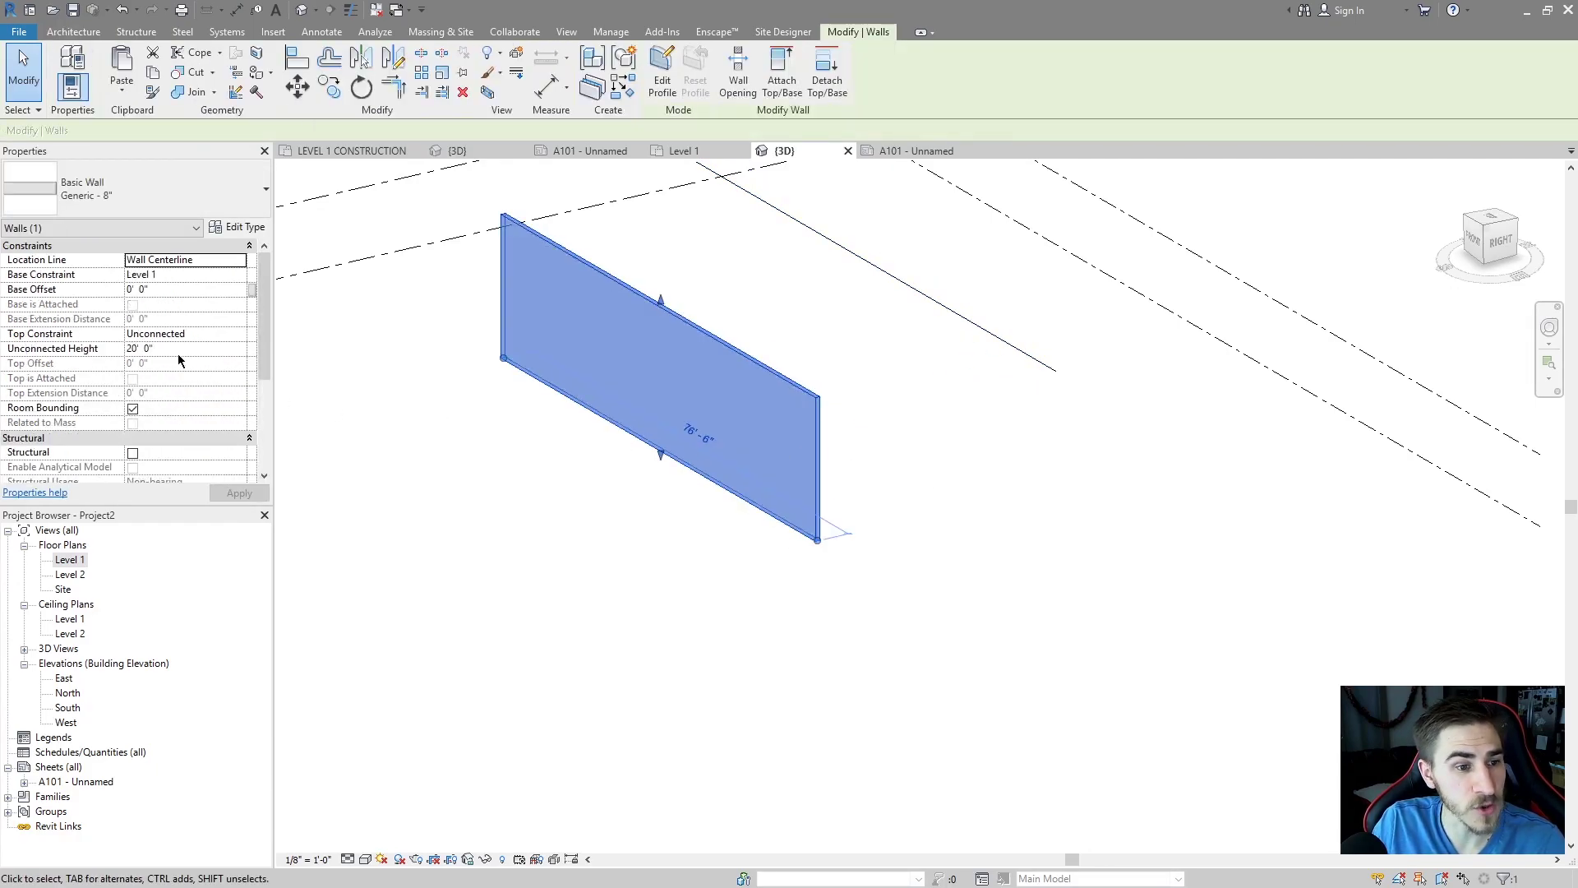
click(1009, 344)
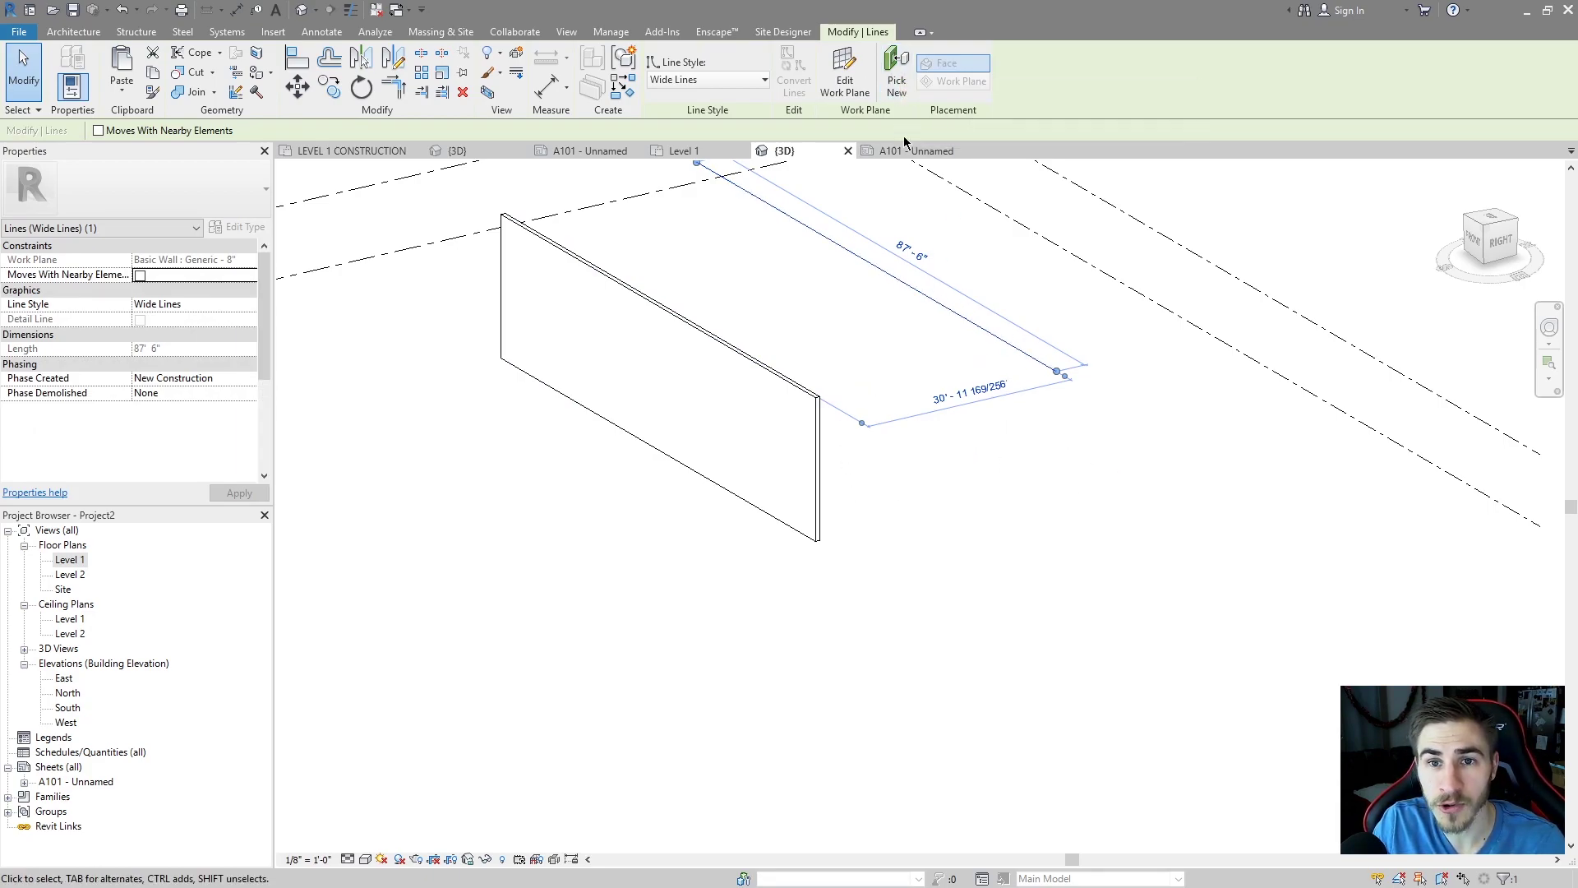
click(897, 83)
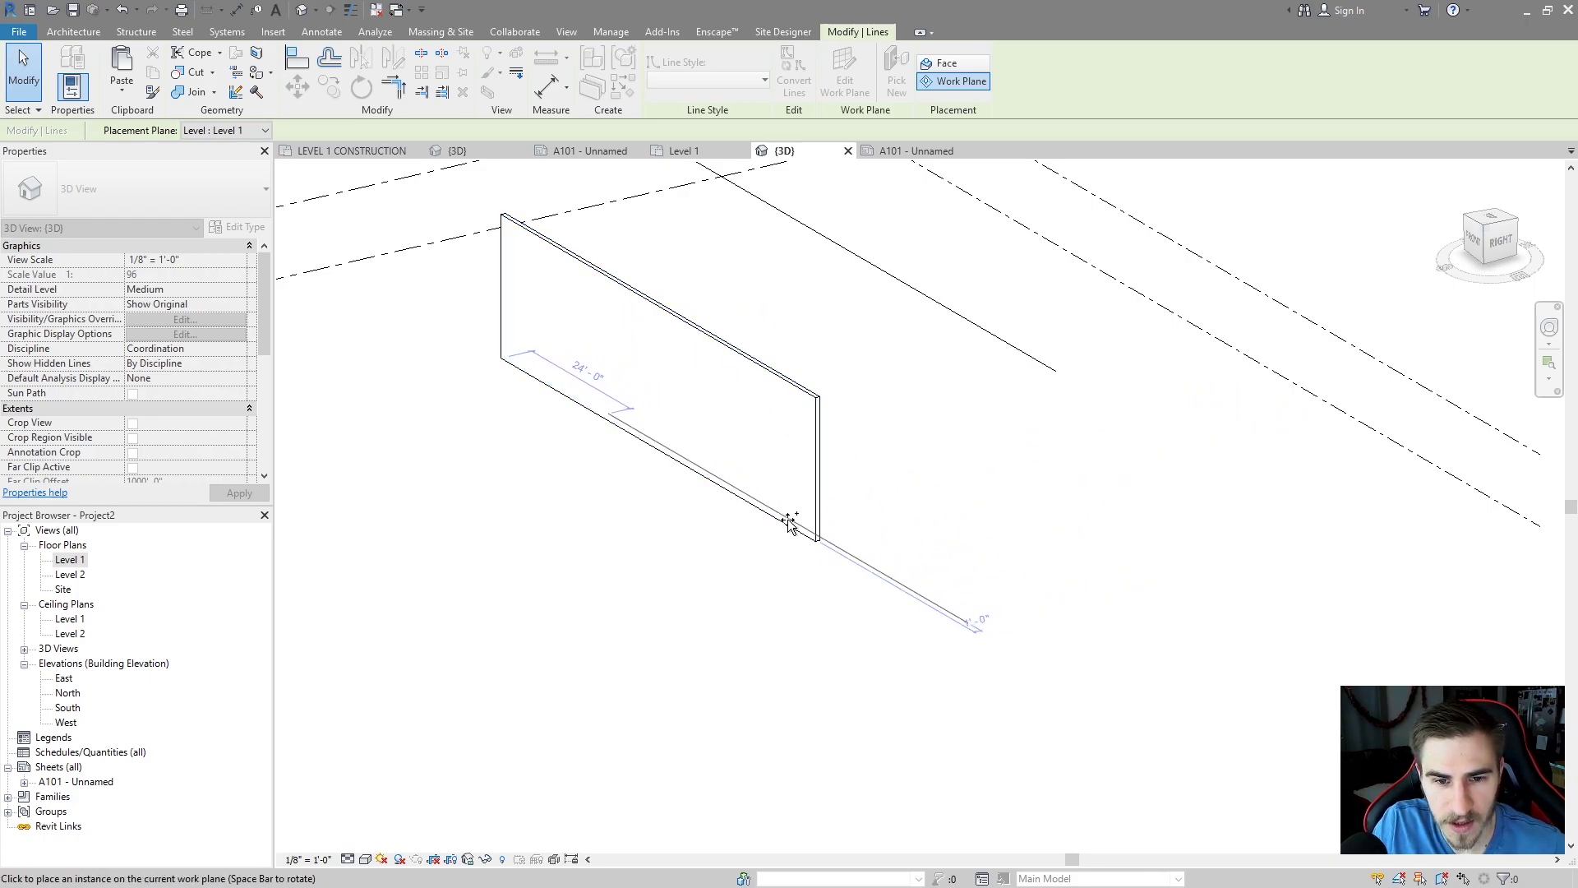
click(727, 492)
key(Escape)
key(Escape)
shift+middle_drag(609, 619, 824, 571)
click(863, 576)
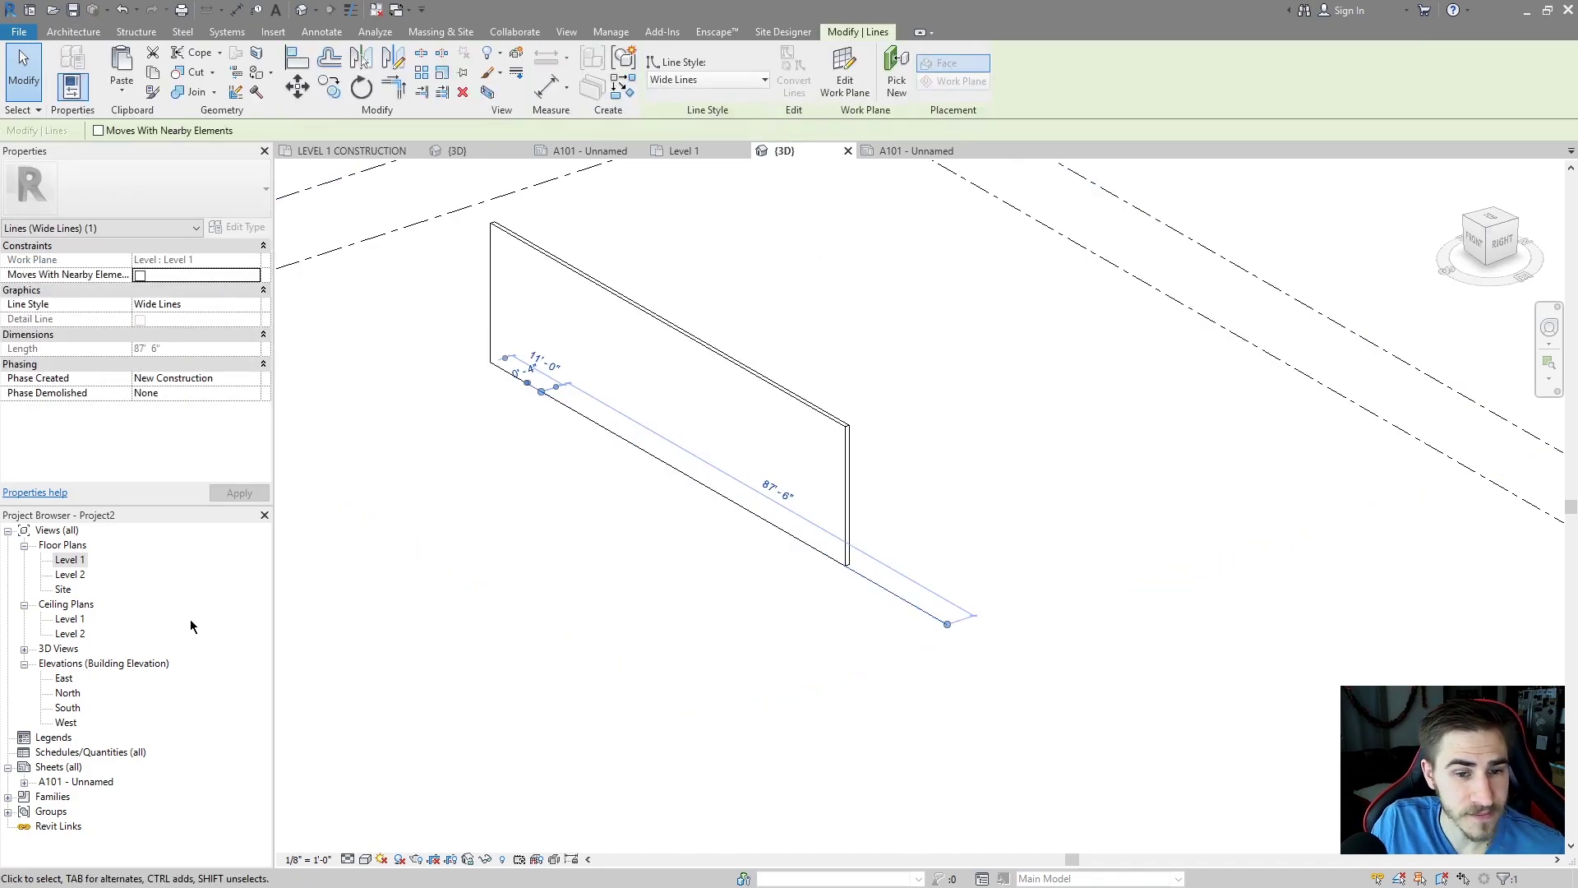
- Move the model line across the Level 1 plane to about 29'-6" behind the wall
click(974, 462)
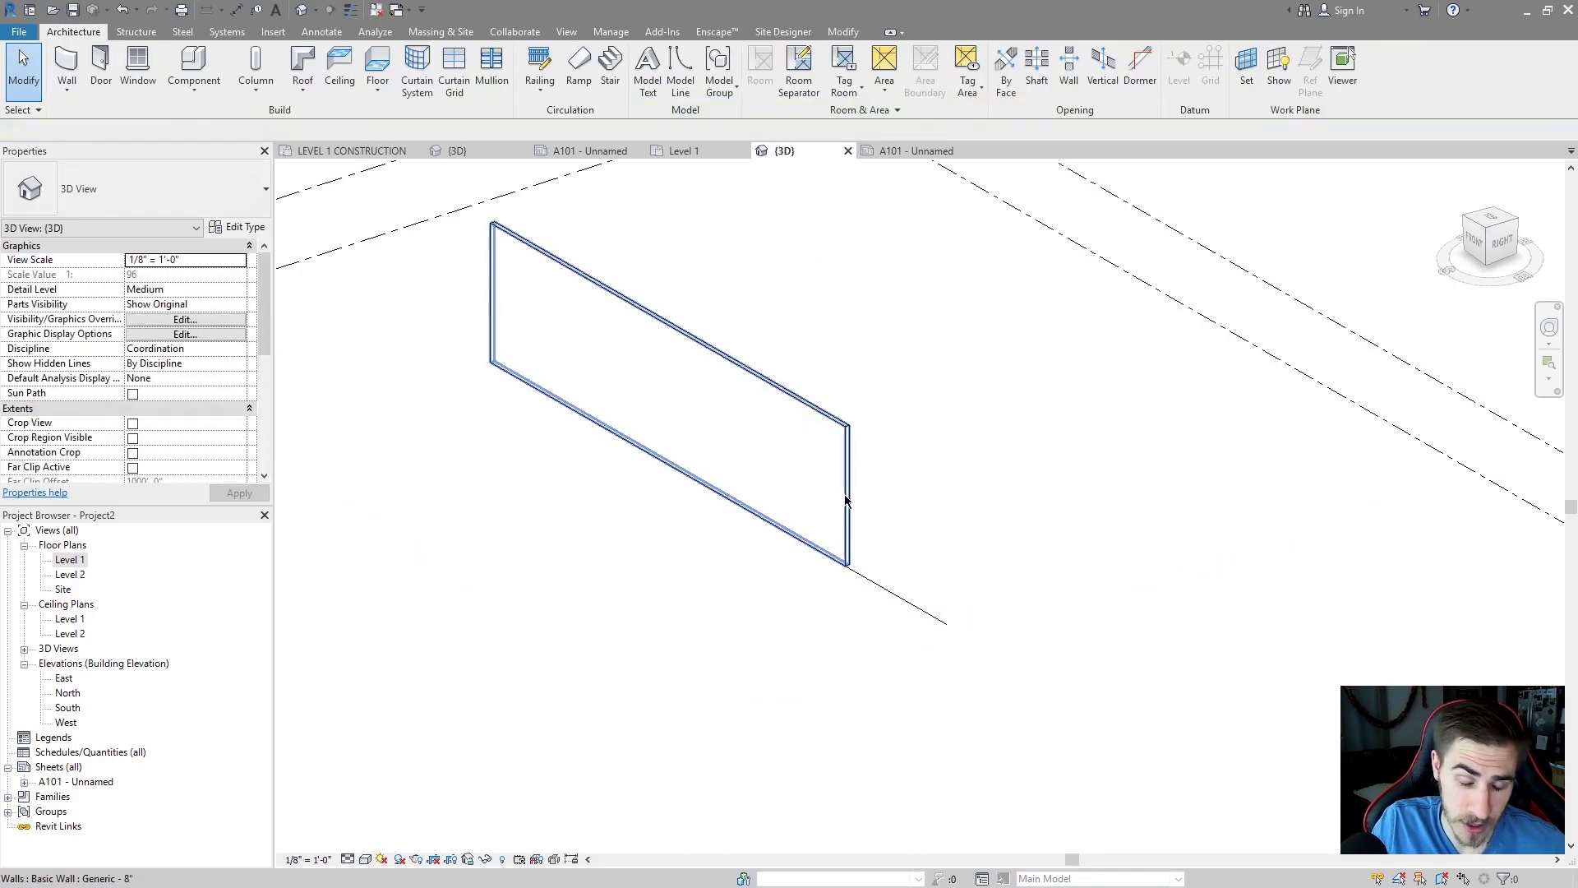
click(894, 605)
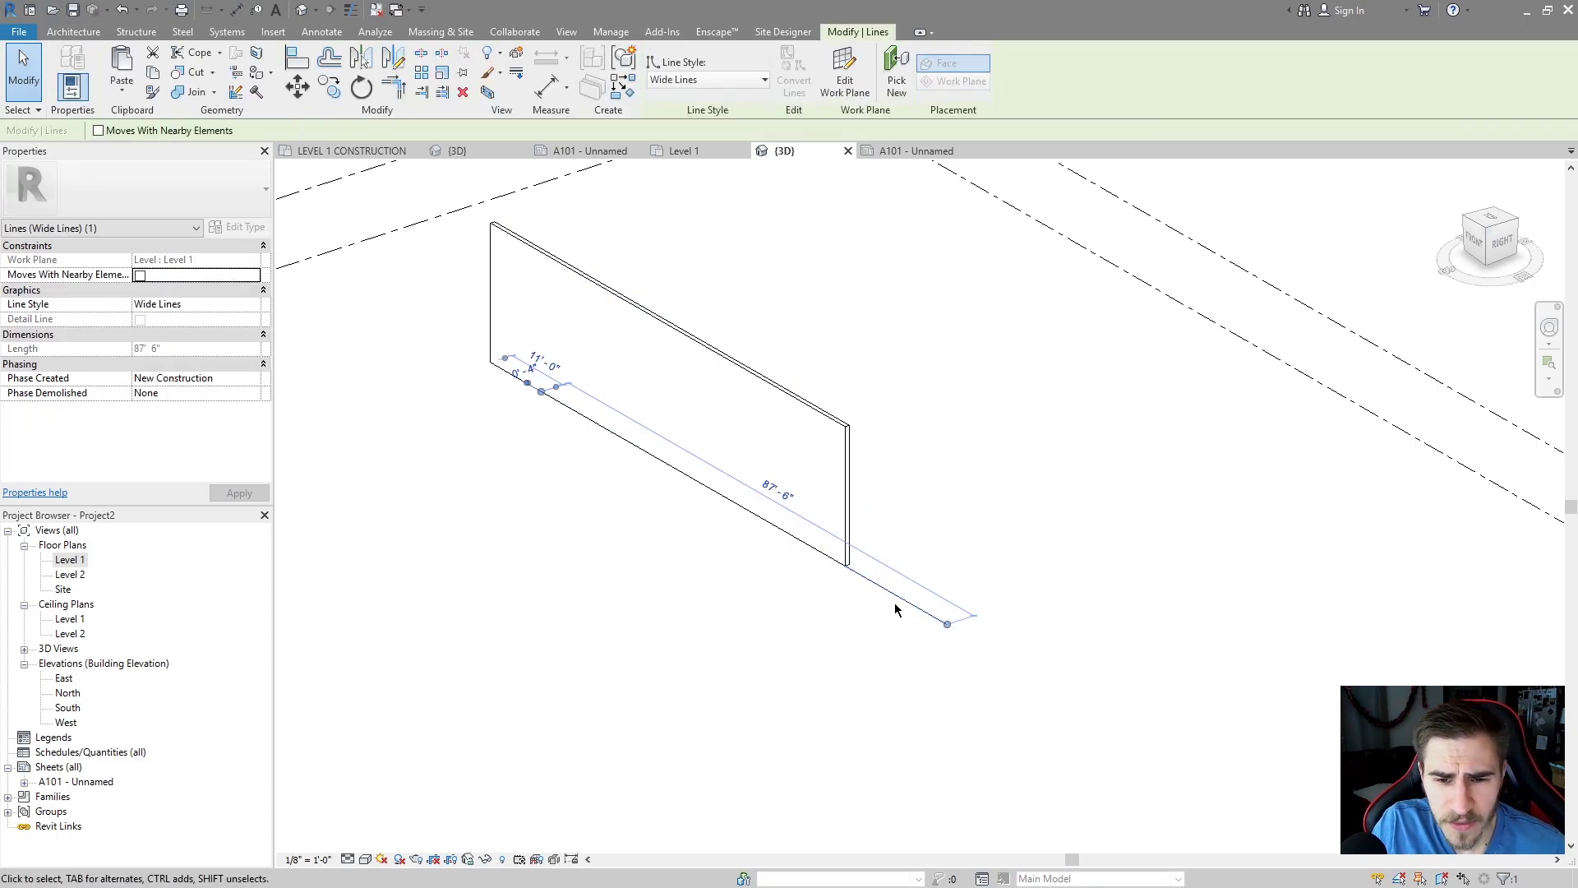
drag(895, 609, 1009, 513)
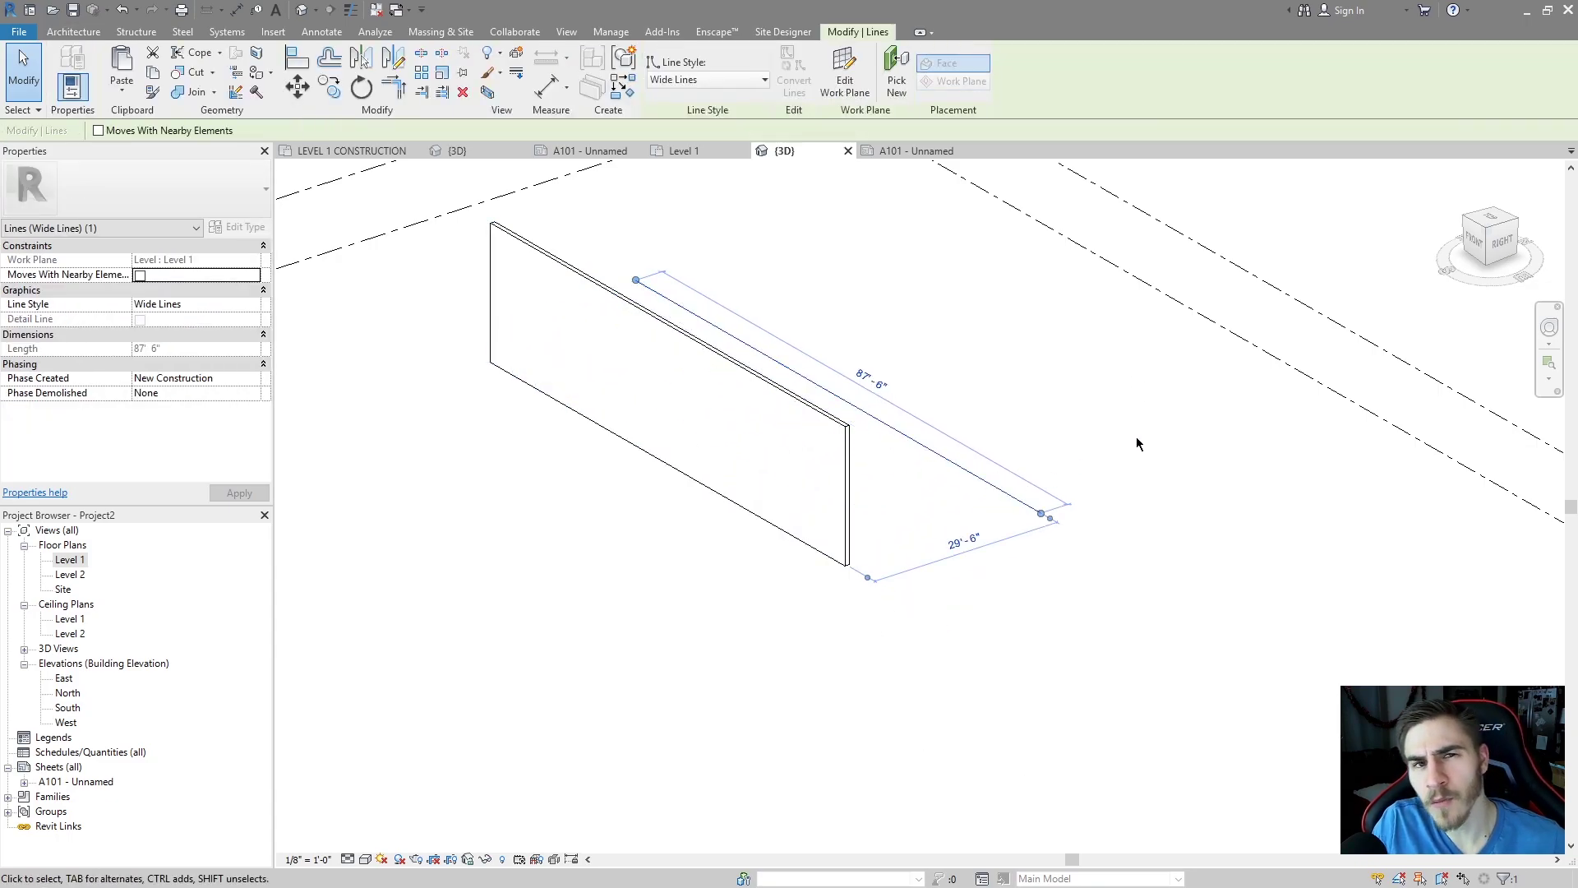
click(963, 590)
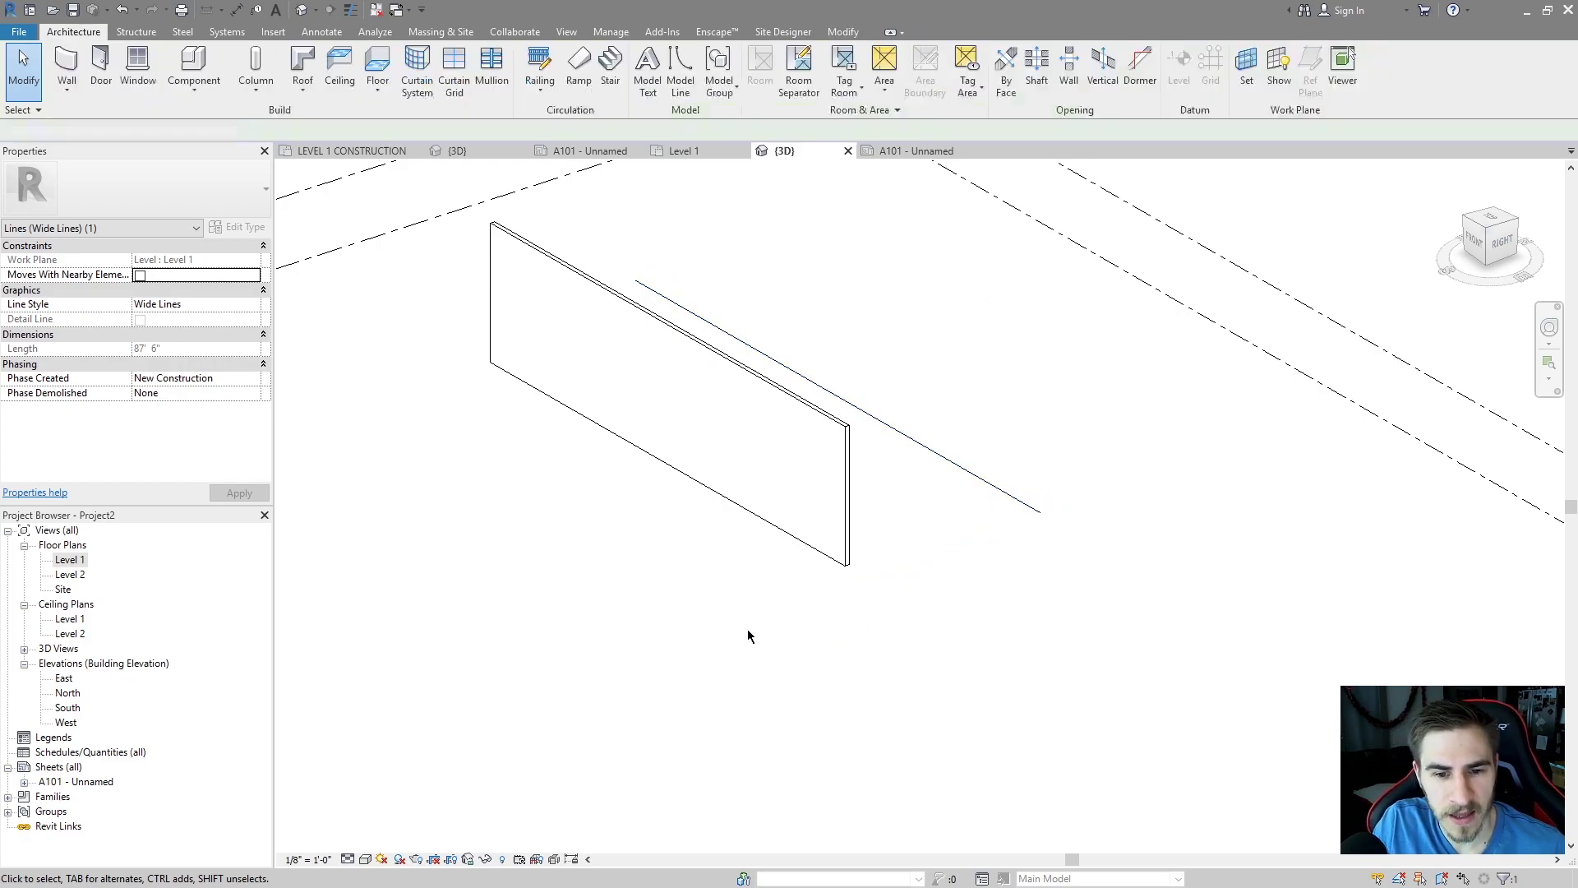
- Set the active work plane by picking the wall's long front face, and show the work plane
shift+middle_drag(748, 628, 805, 575)
click(1247, 69)
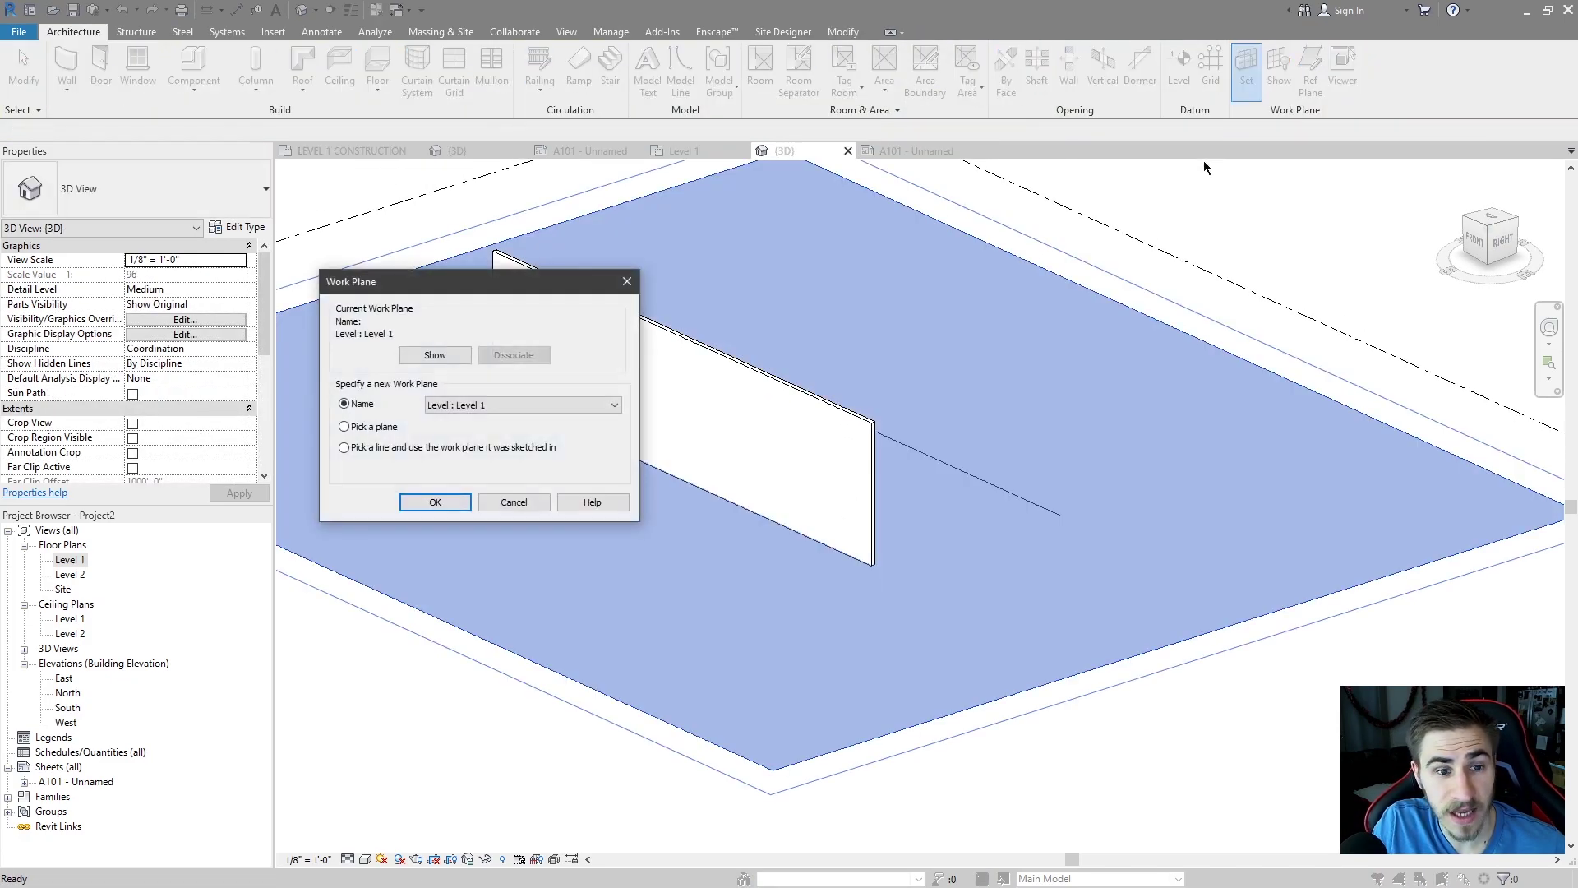
click(434, 502)
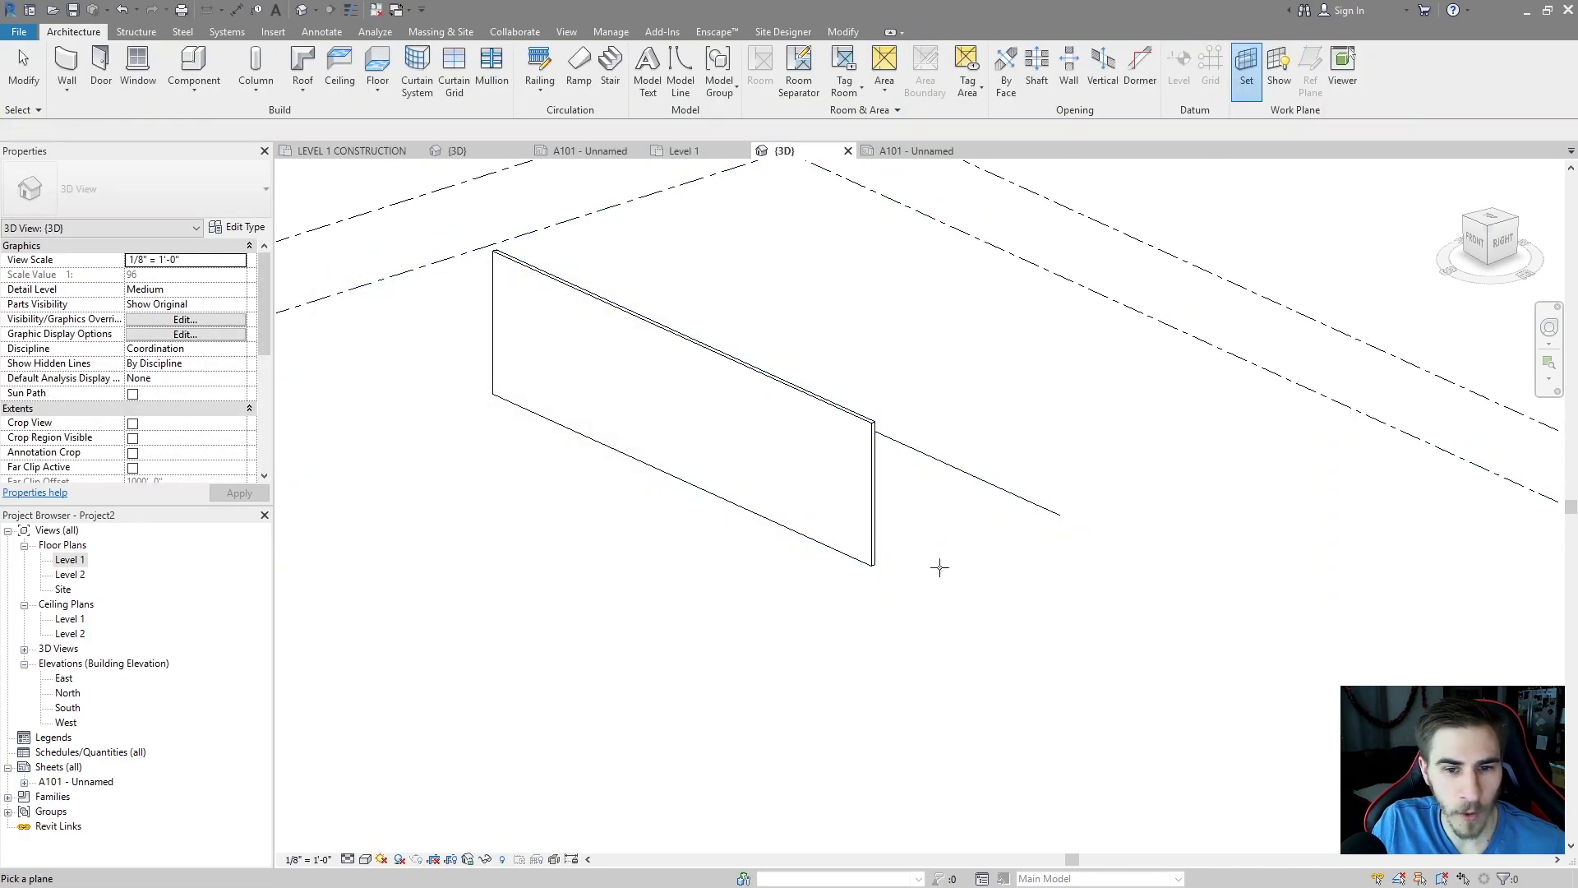
scroll(634, 306, up, 2)
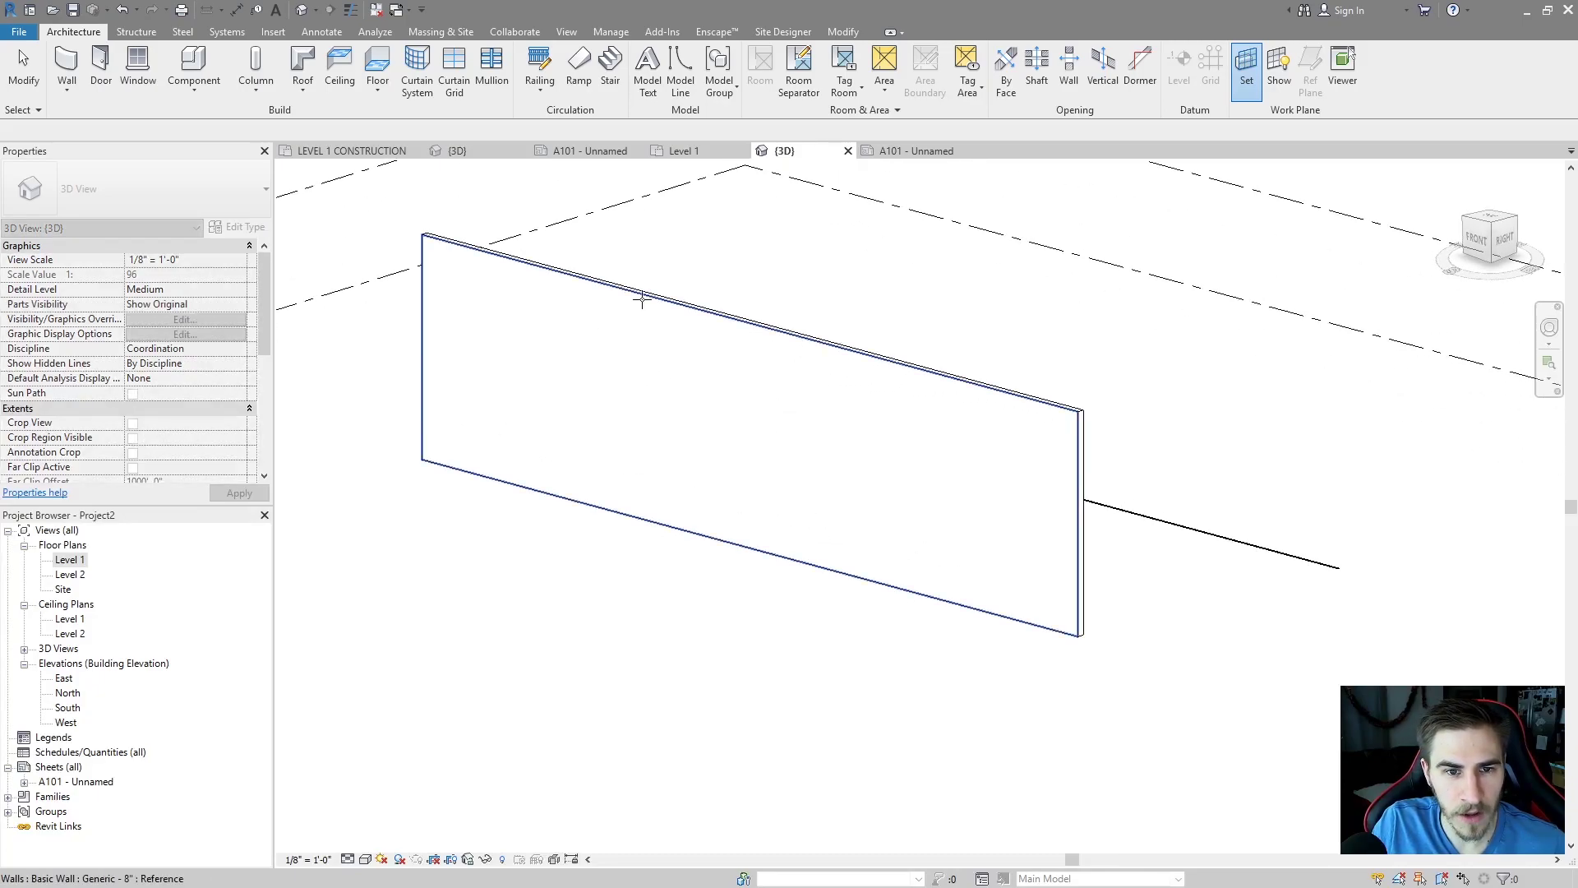
click(639, 298)
scroll(788, 526, down, 2)
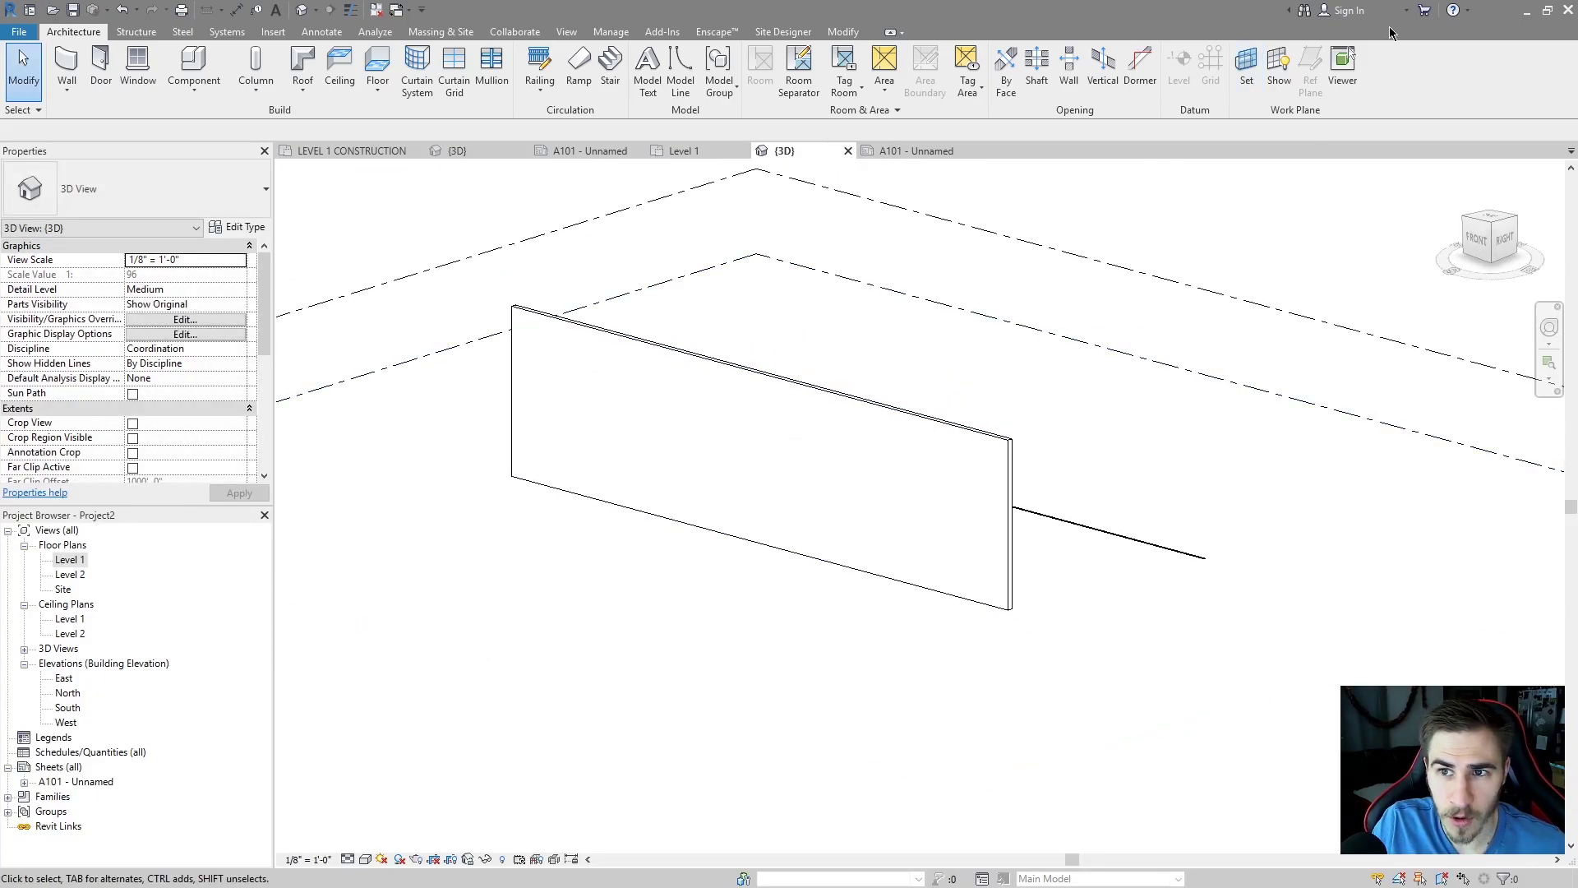
click(1280, 66)
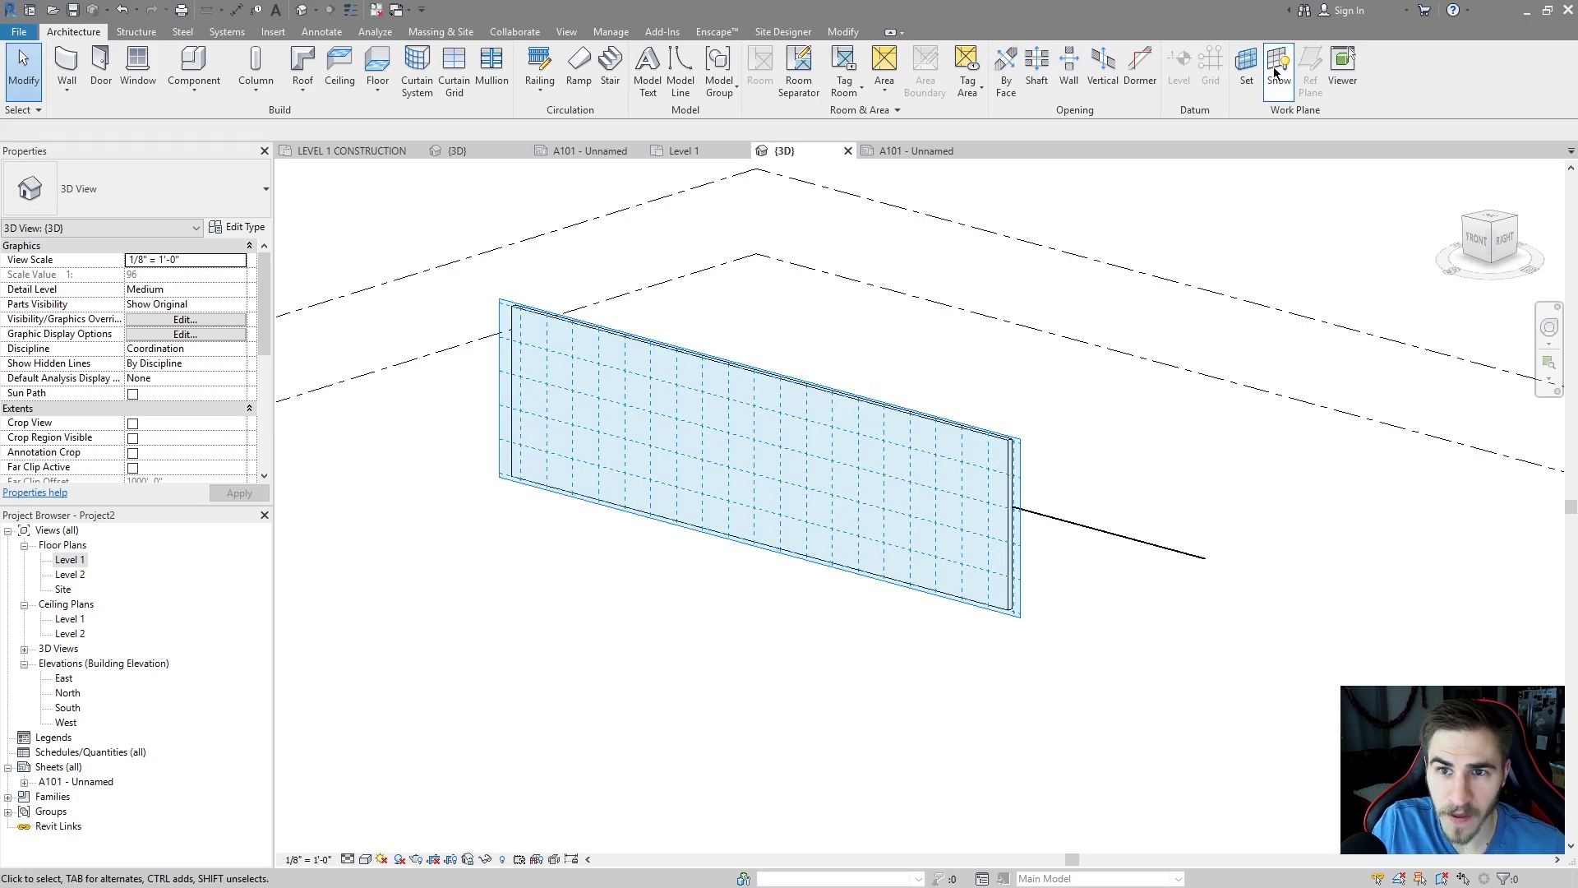
click(893, 355)
- Draw a zigzag chain of four model lines on the wall face, with placement plane Basic Wall : Generic - 8" and line style Lines
key(l)
key(i)
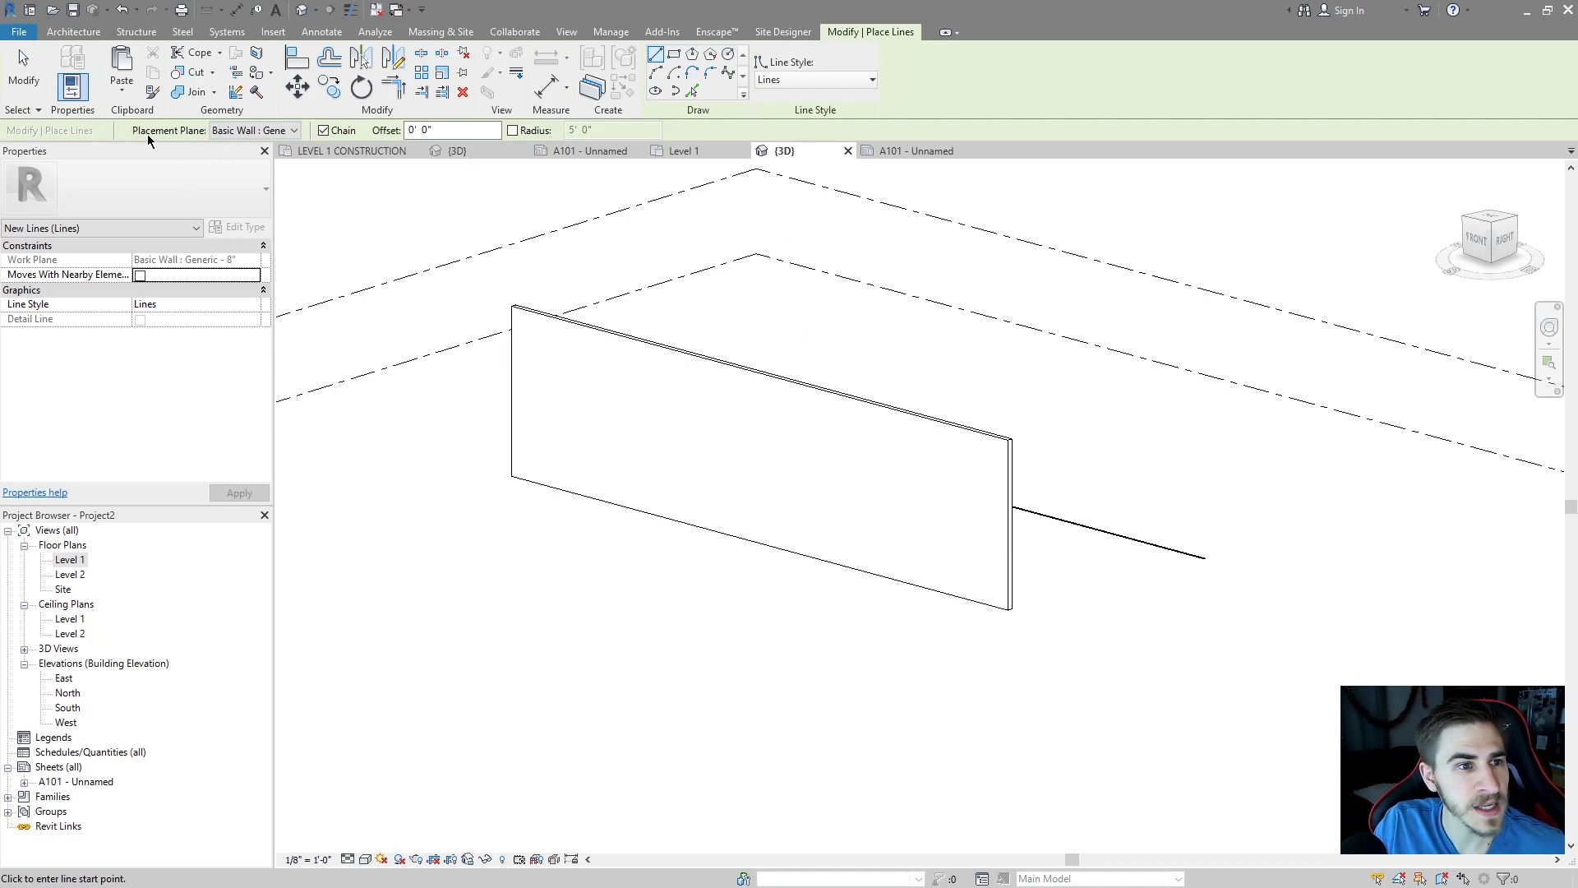
click(232, 132)
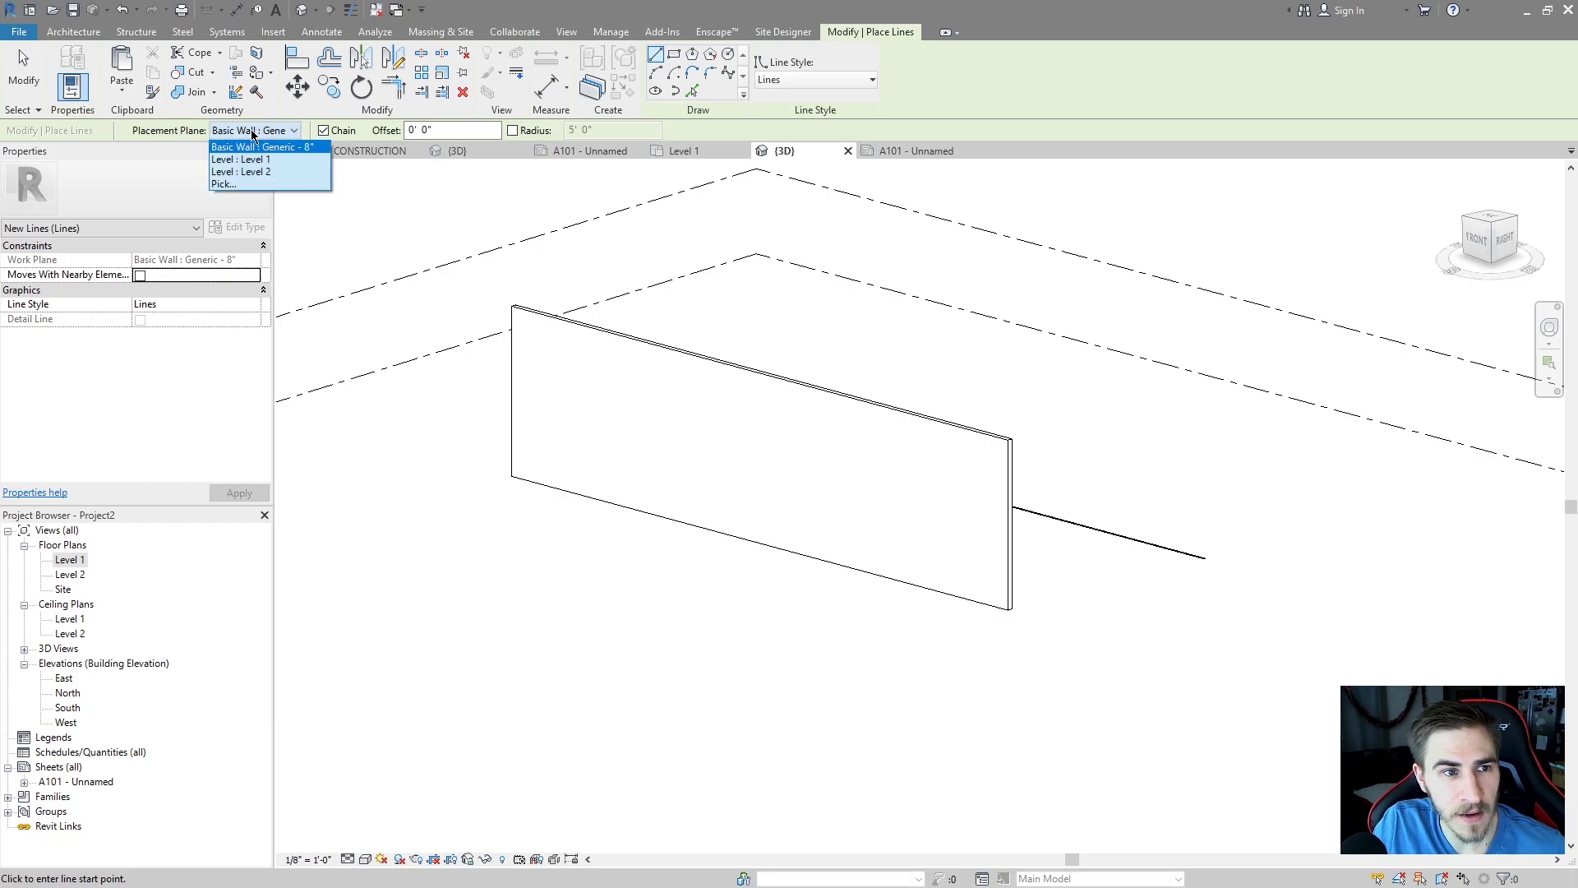
click(247, 153)
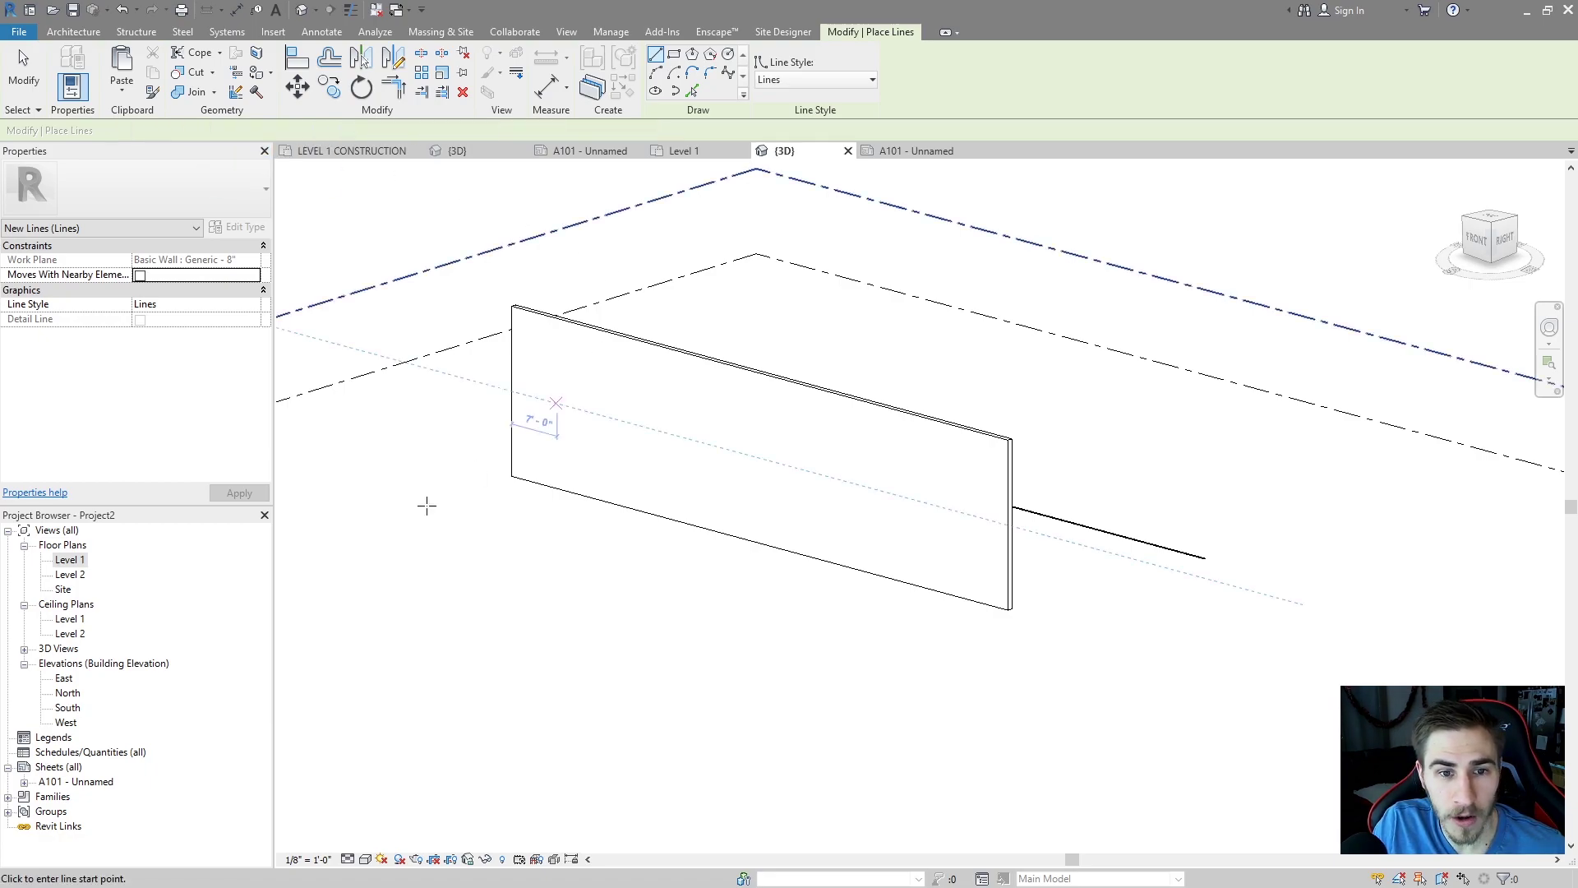
click(549, 444)
click(698, 380)
click(742, 504)
click(881, 446)
click(939, 510)
key(Escape)
key(Escape)
shift+middle_drag(901, 545, 849, 496)
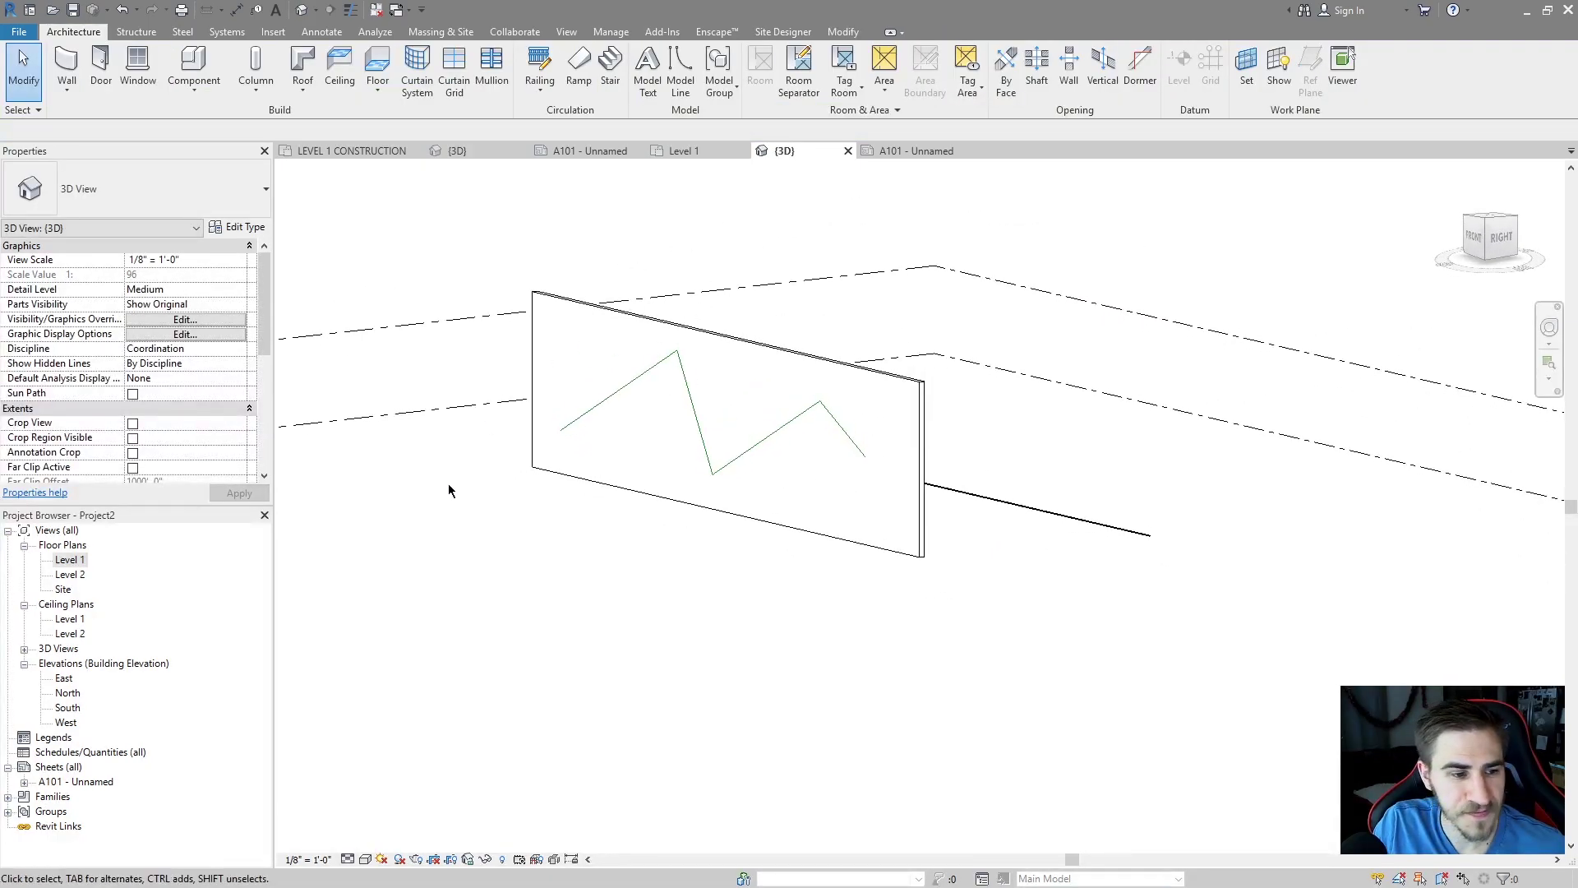
- In the South elevation, draw an inverted-V chain of two detail lines across the zigzag, the first about 20' long and about 107° between them
double_click(67, 708)
scroll(1036, 493, up, 1)
click(826, 447)
click(966, 643)
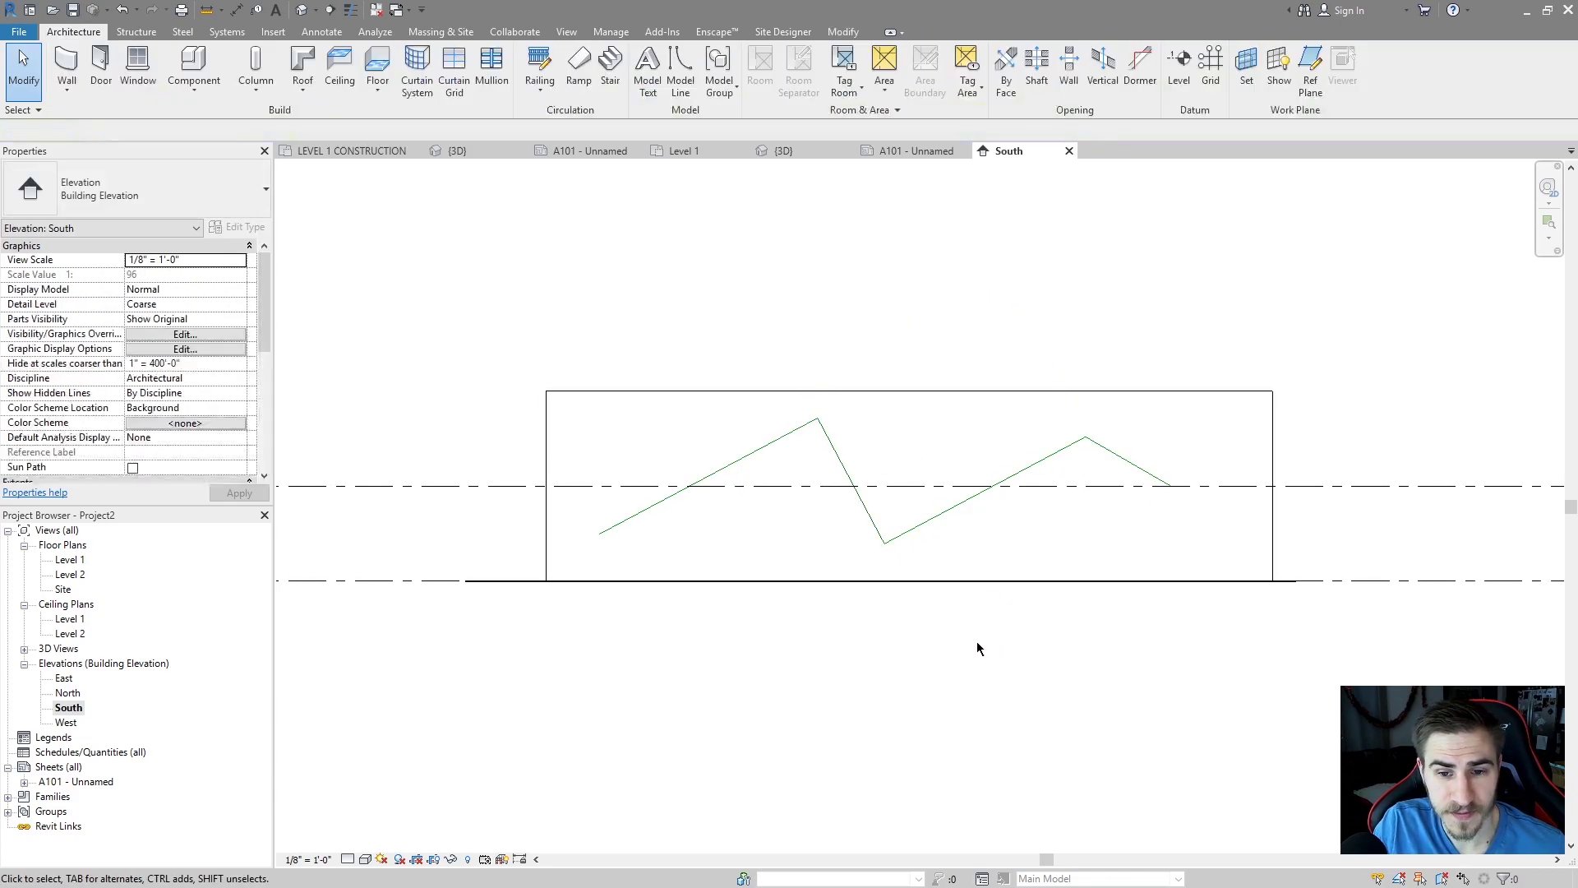
middle_drag(967, 644, 900, 655)
key(d)
key(l)
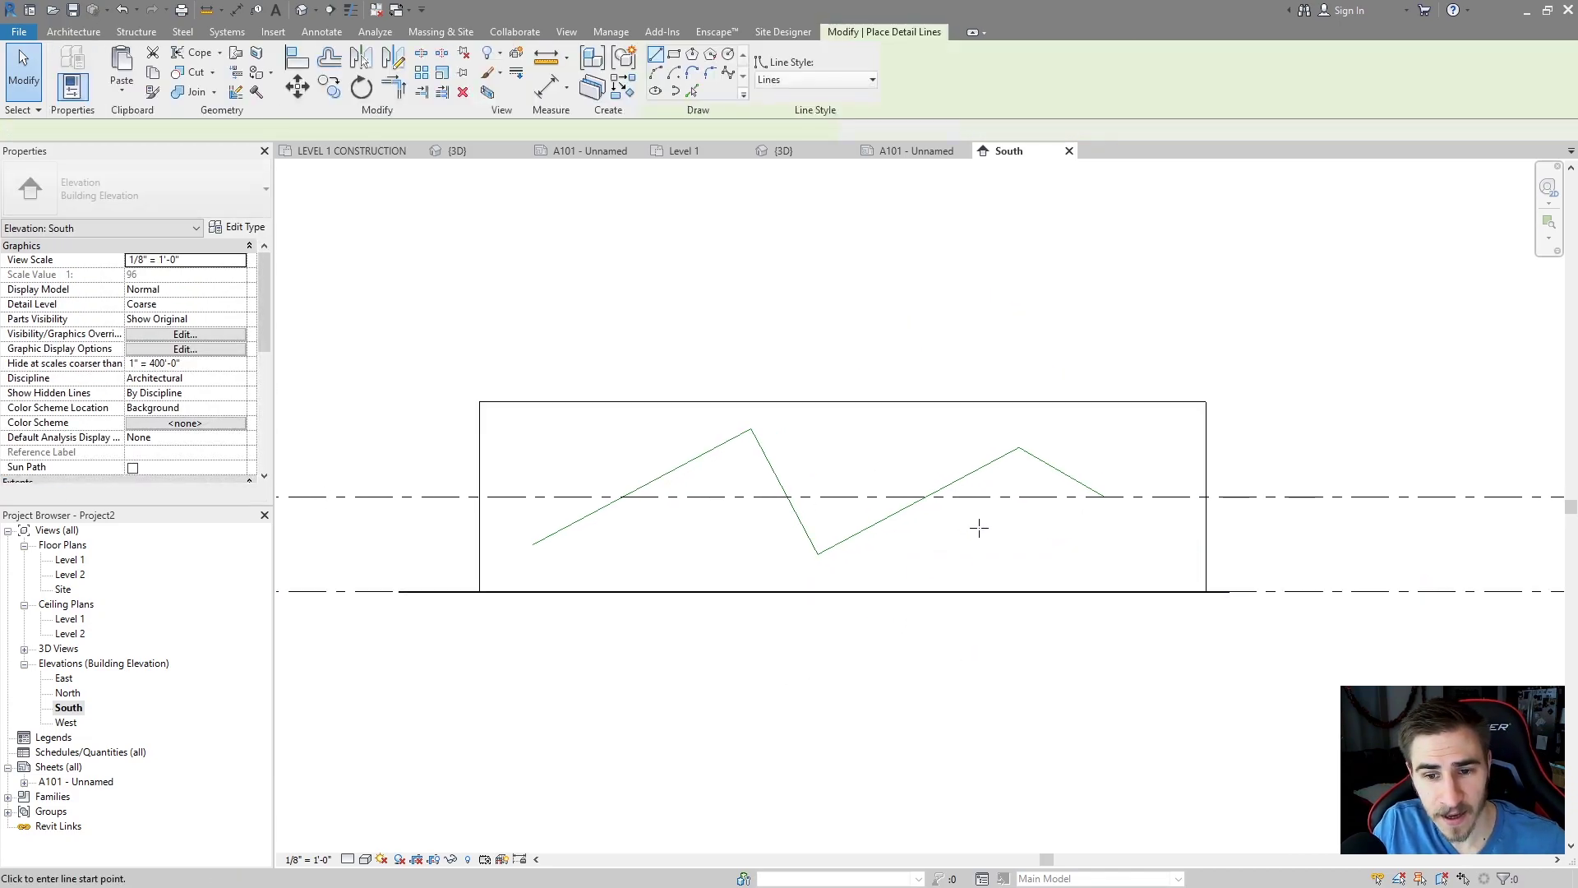
click(1024, 559)
click(873, 442)
click(703, 560)
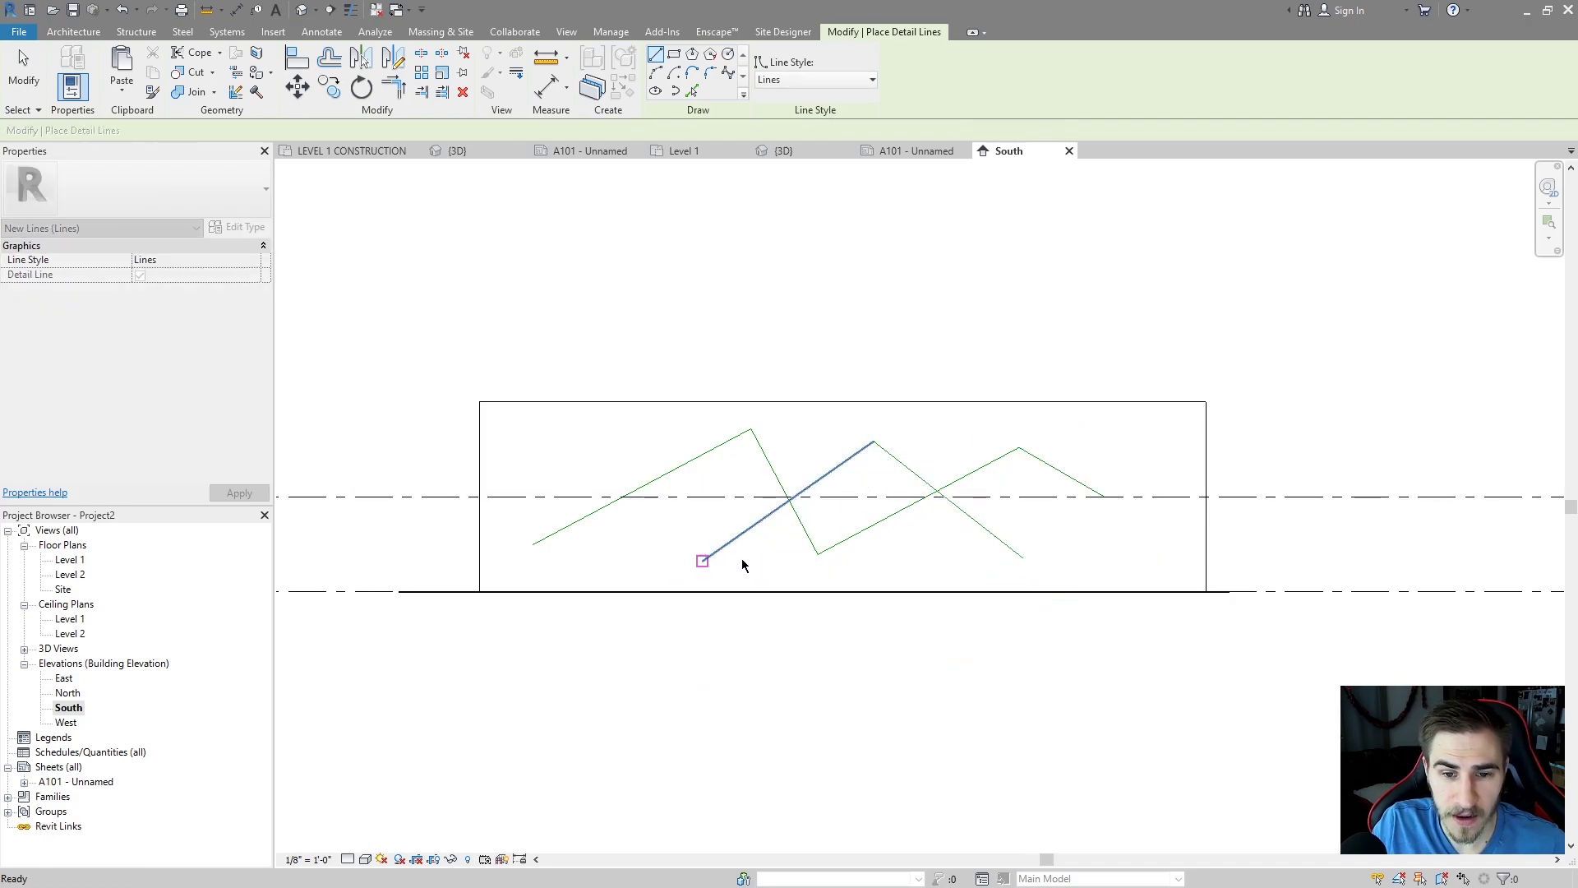
key(Escape)
key(Escape)
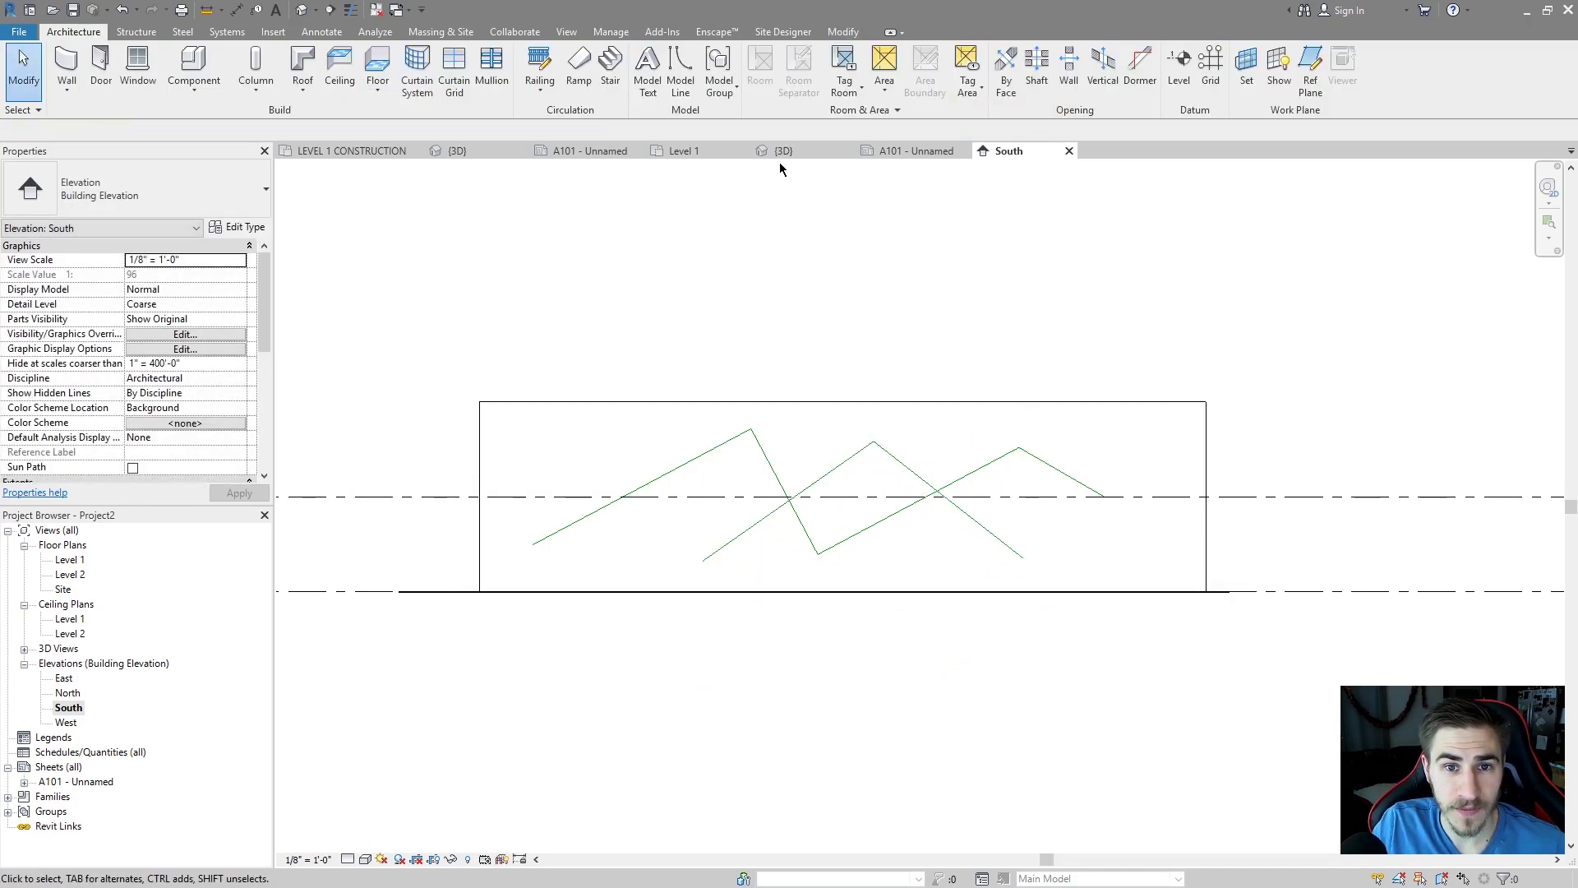
- Compare which line chains appear on the wall in the 3D view and in the South elevation
click(783, 155)
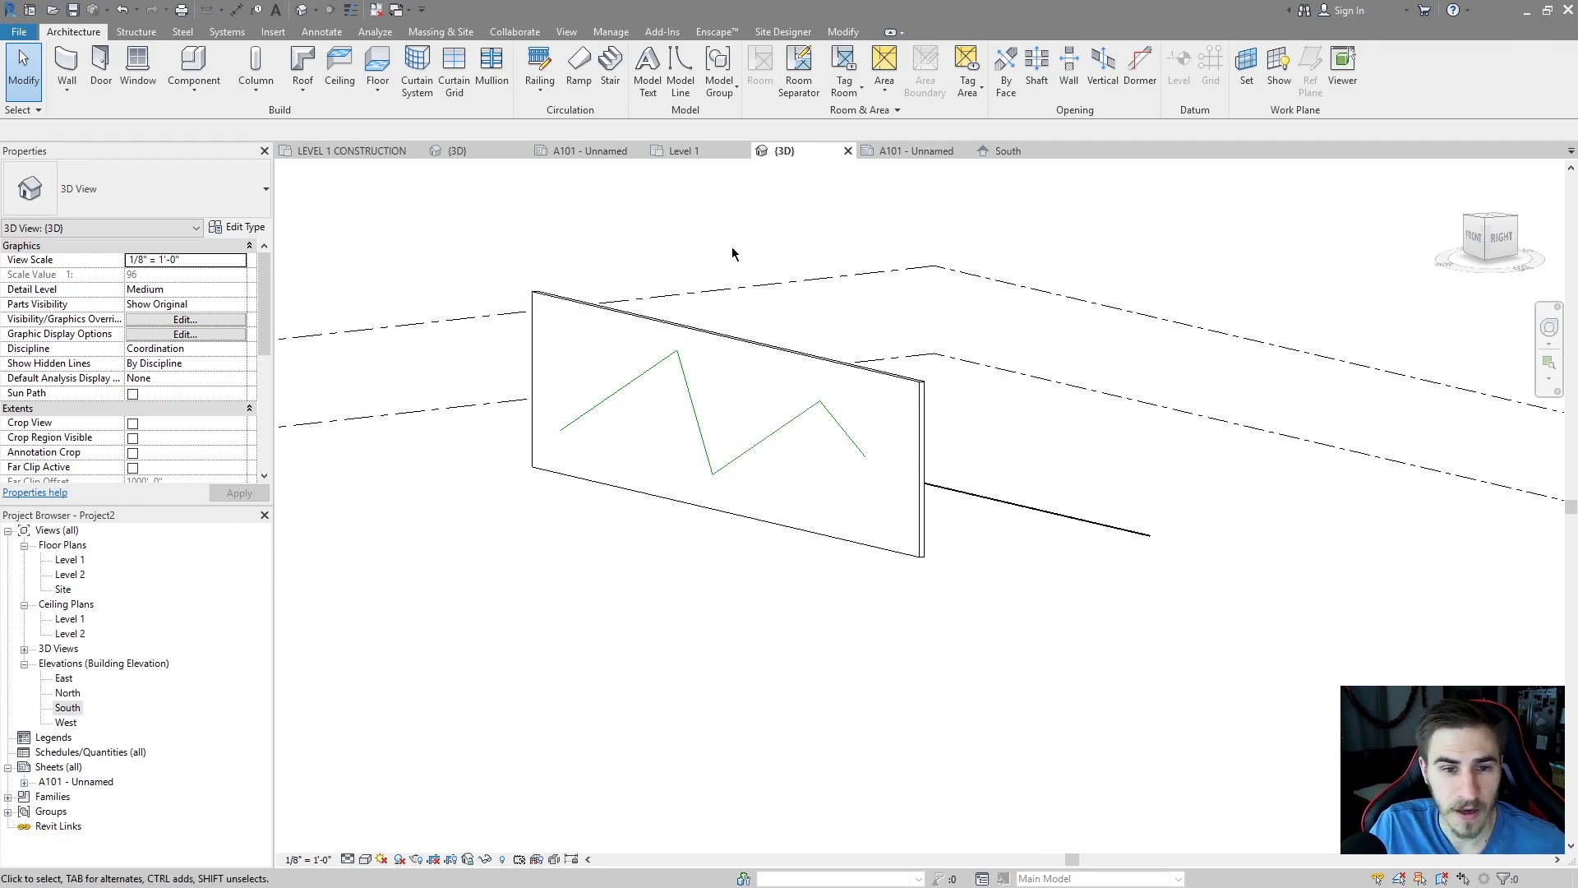
middle_drag(715, 221, 790, 257)
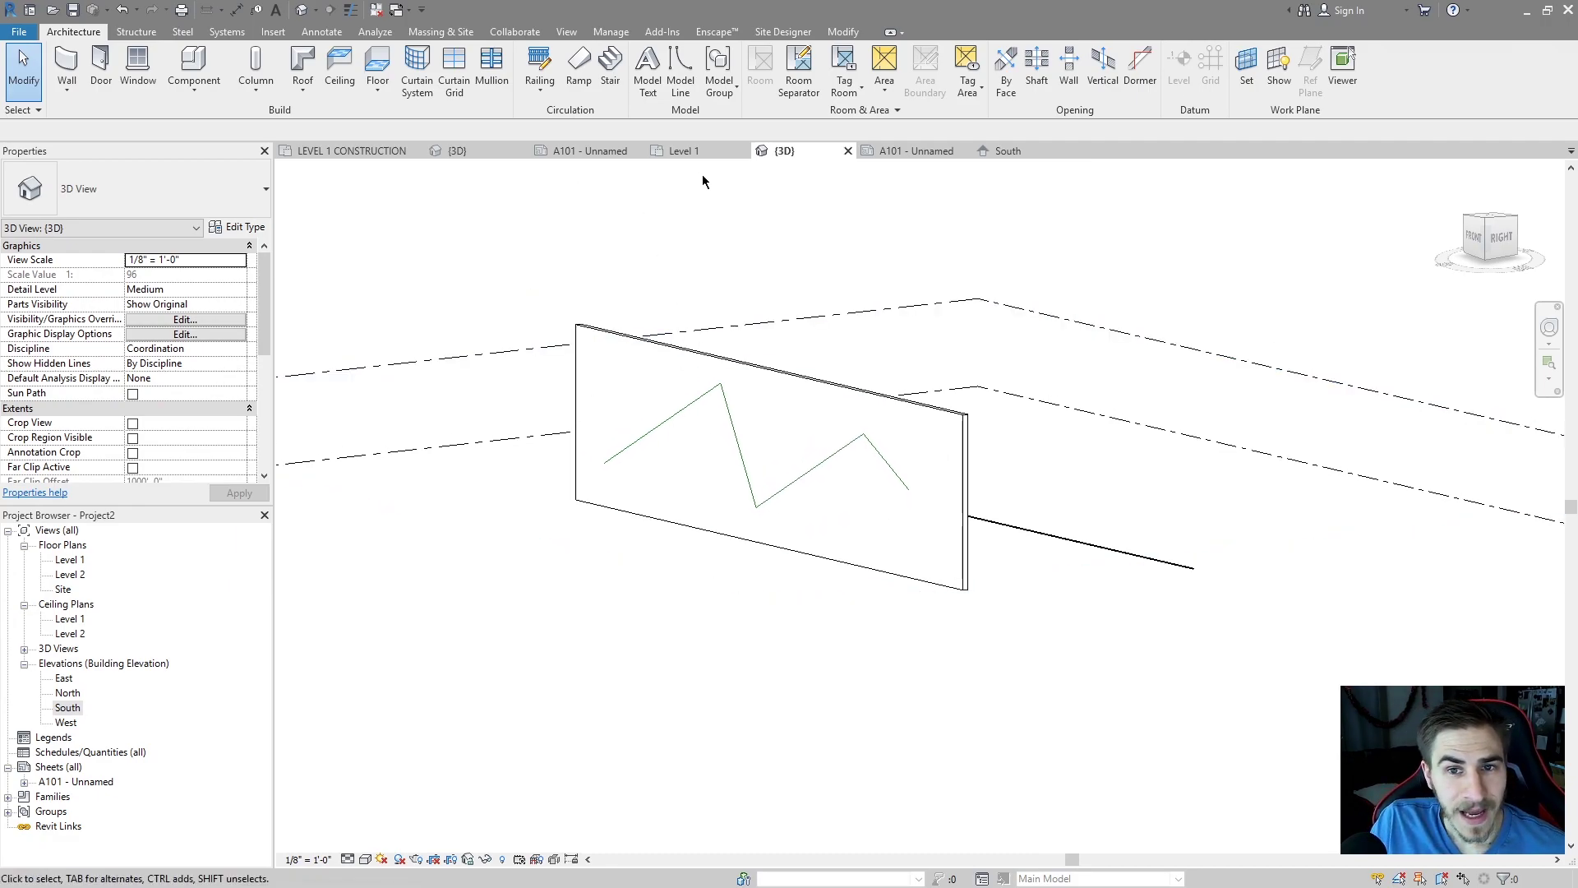
key(ctrl+Tab)
key(ctrl+Tab)
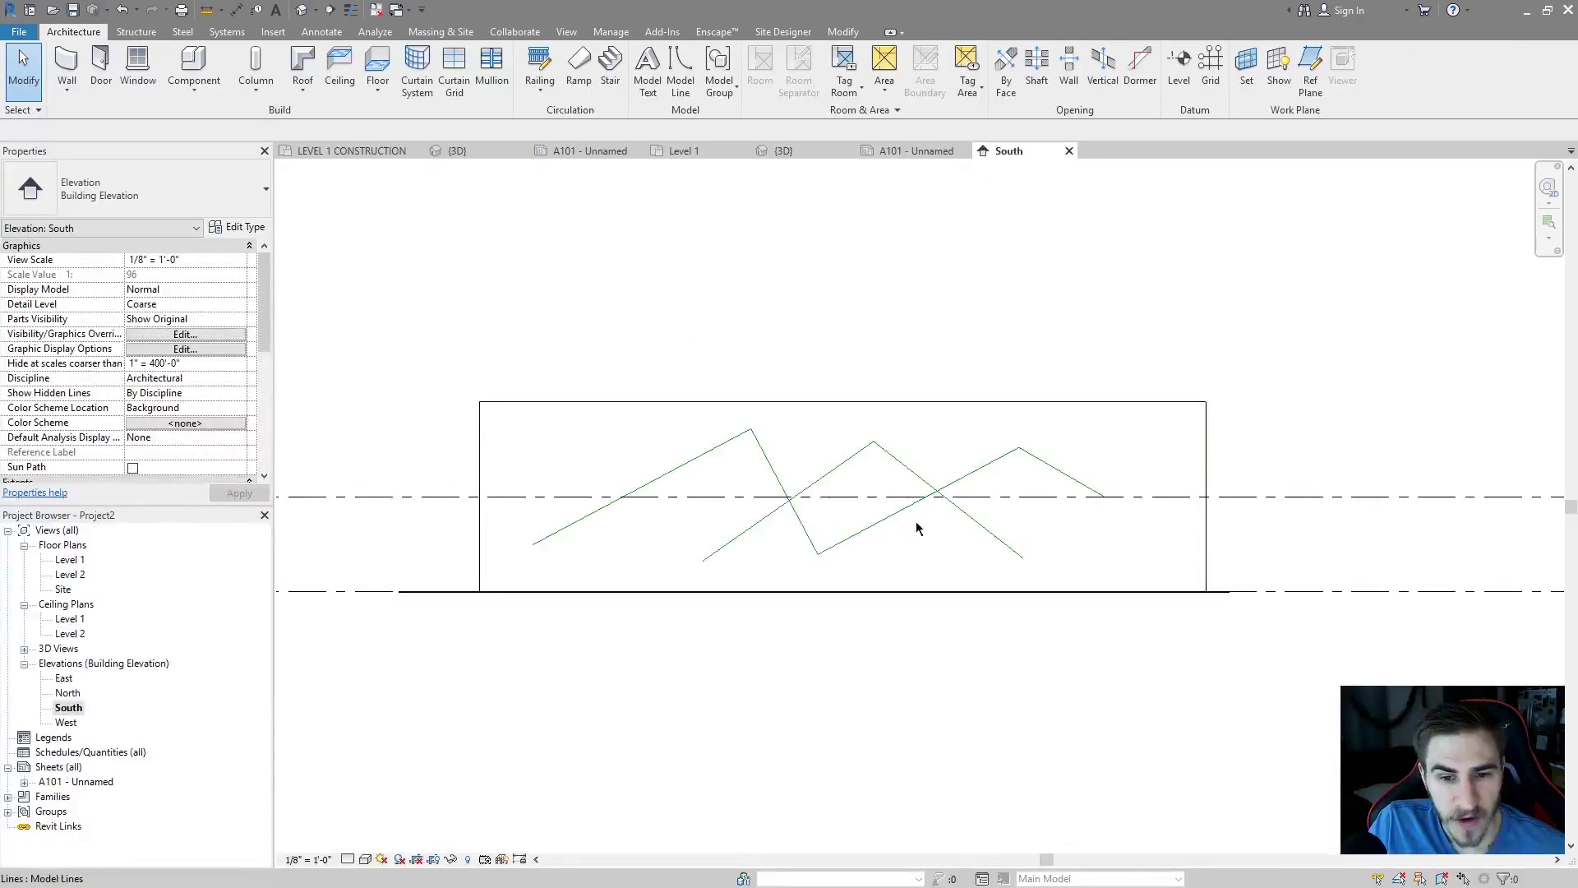
- Inspect the properties of the two detail lines in the South elevation, as a chain and individually
click(975, 520)
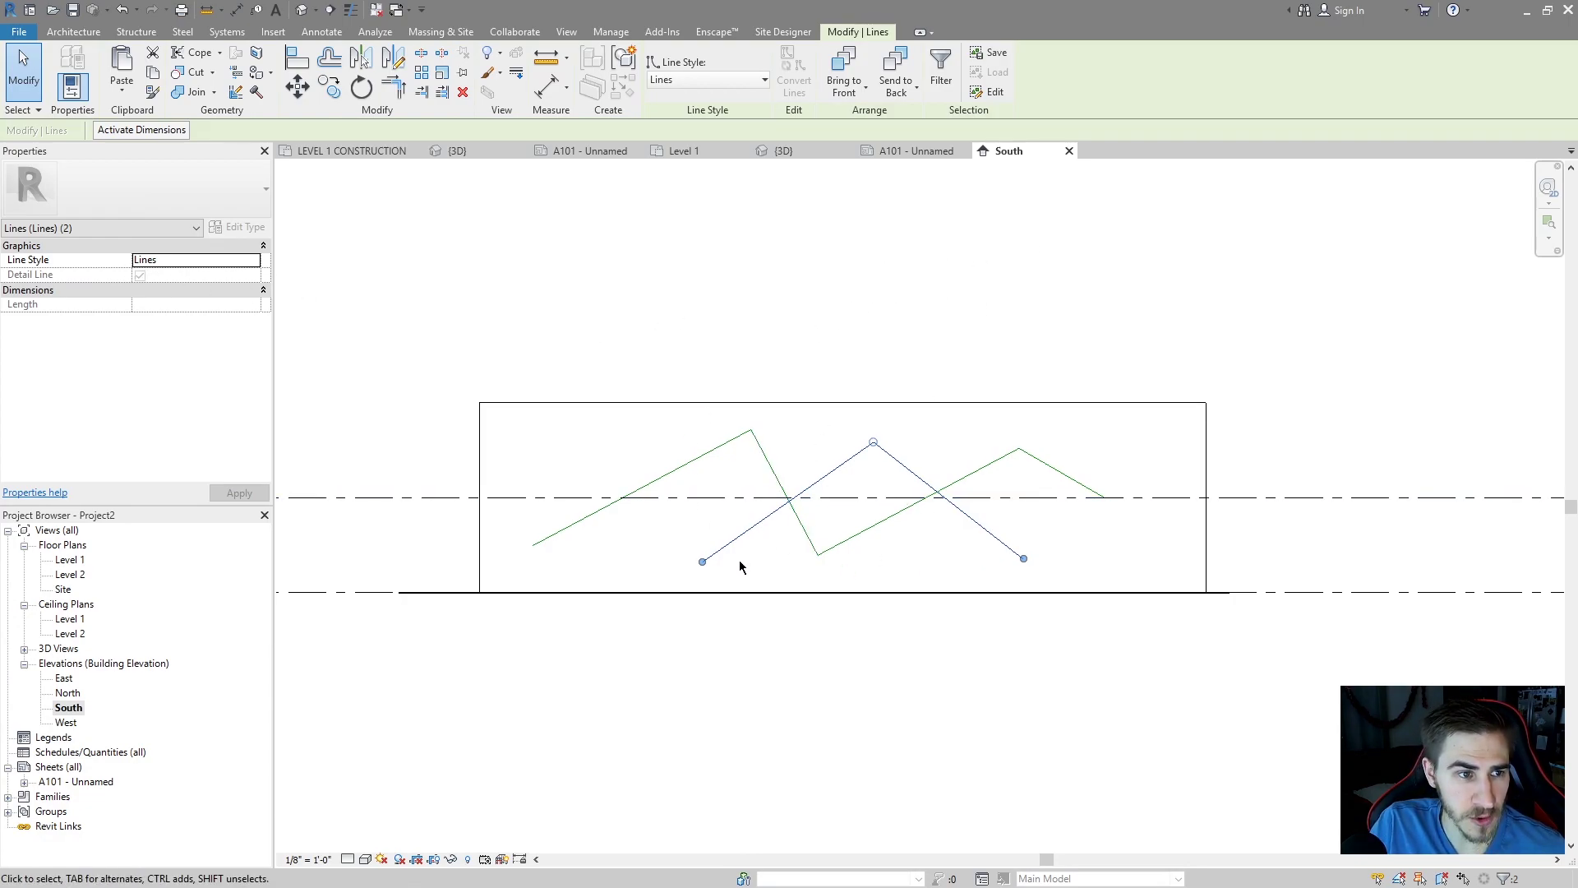
click(953, 348)
click(892, 456)
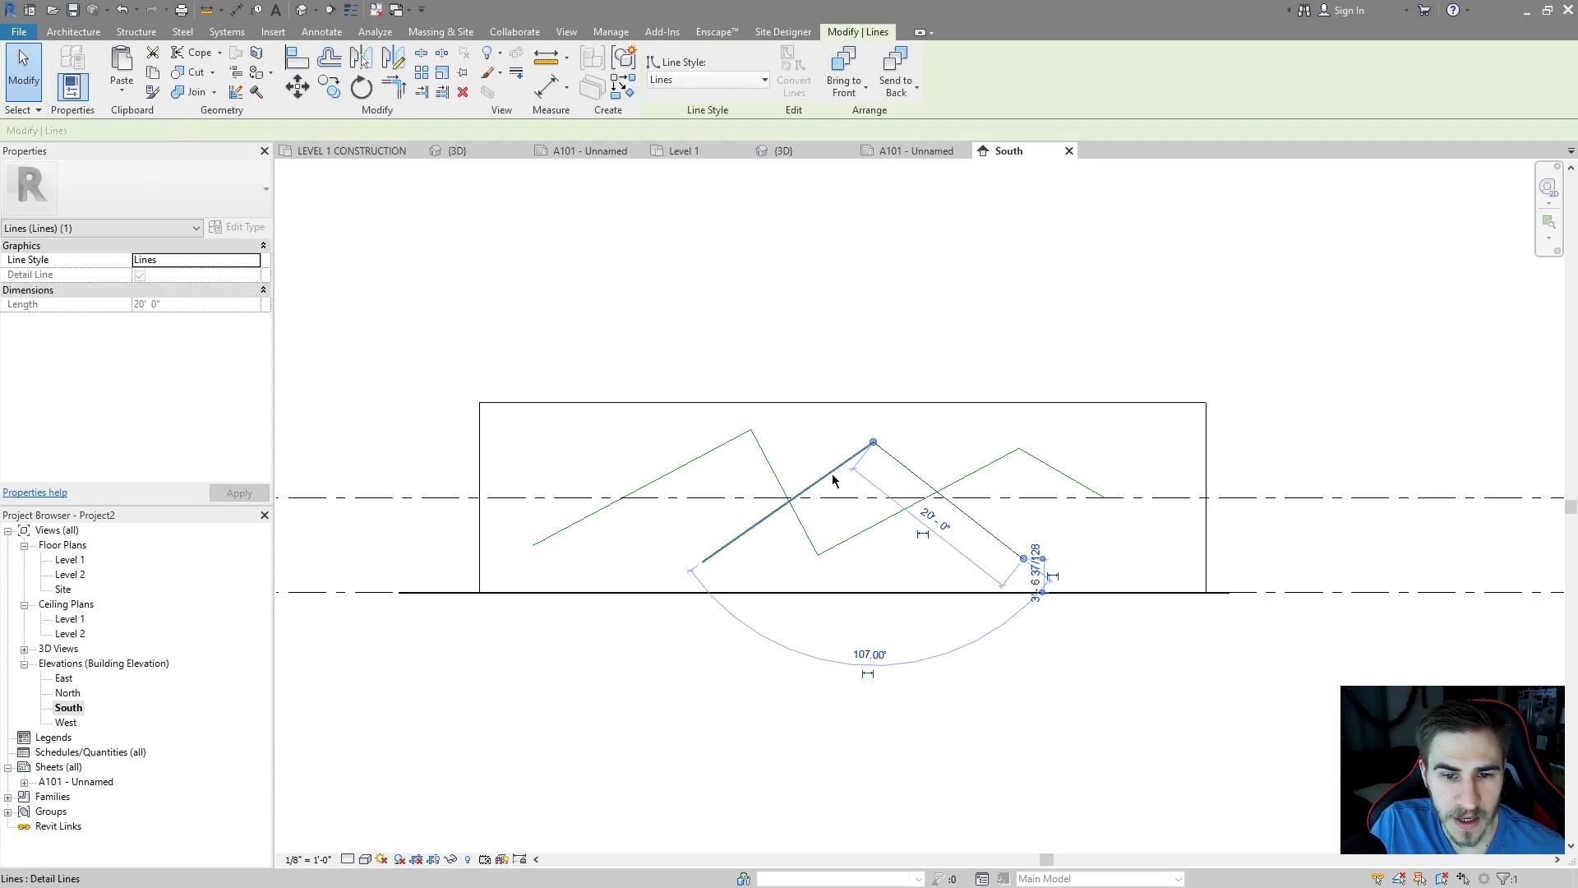
click(825, 476)
click(997, 342)
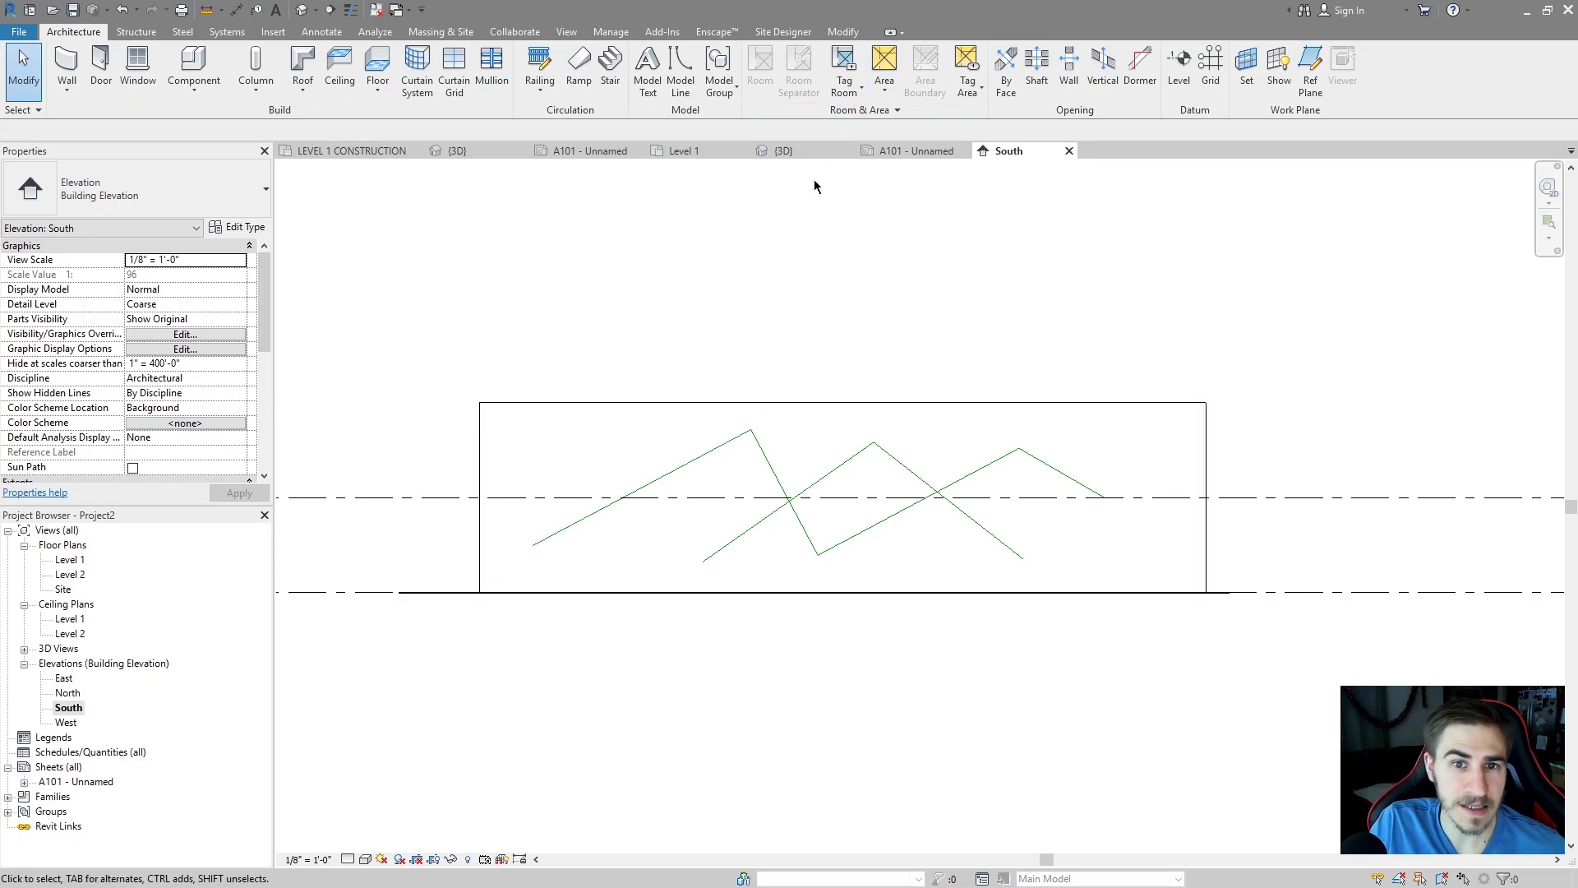
- Select the zigzag chain of model lines in the 3D view and convert it to detail lines in the South elevation
click(794, 152)
click(809, 469)
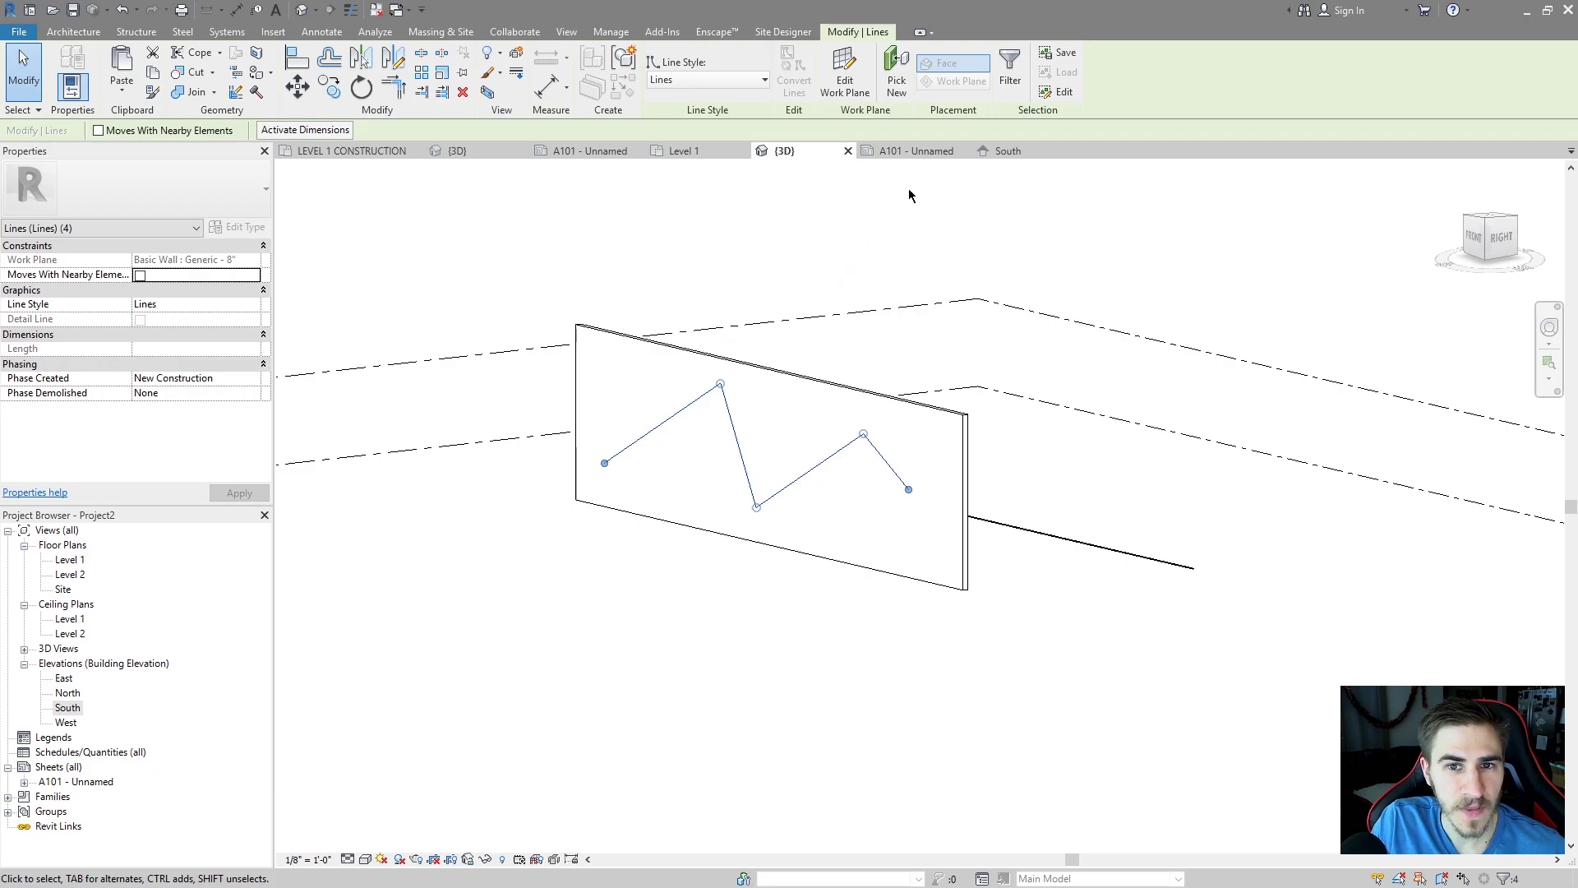
click(917, 151)
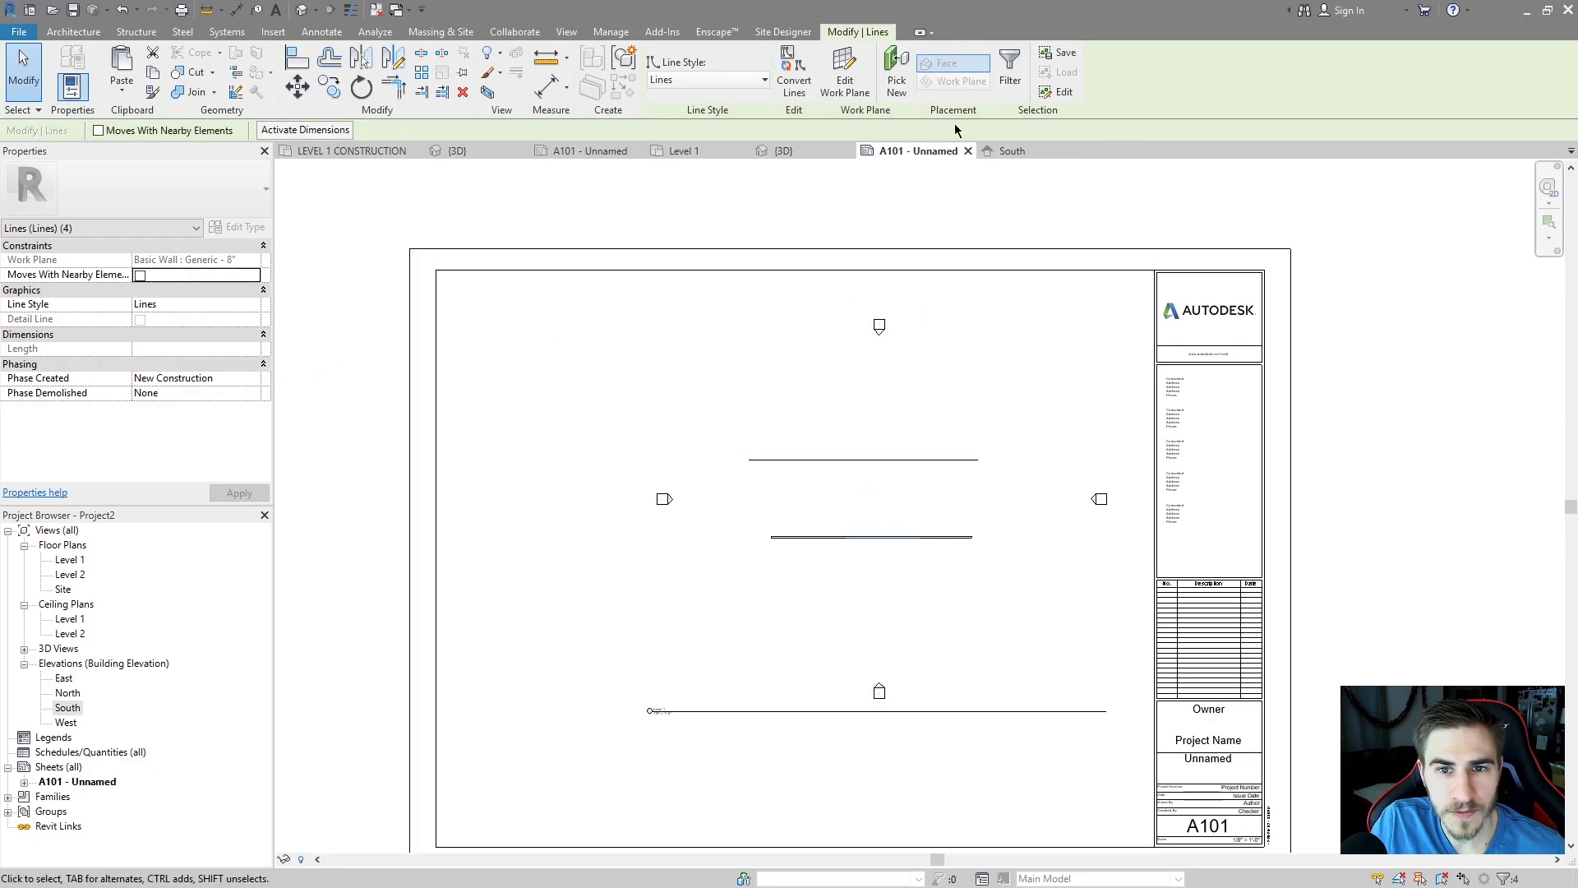
click(1008, 151)
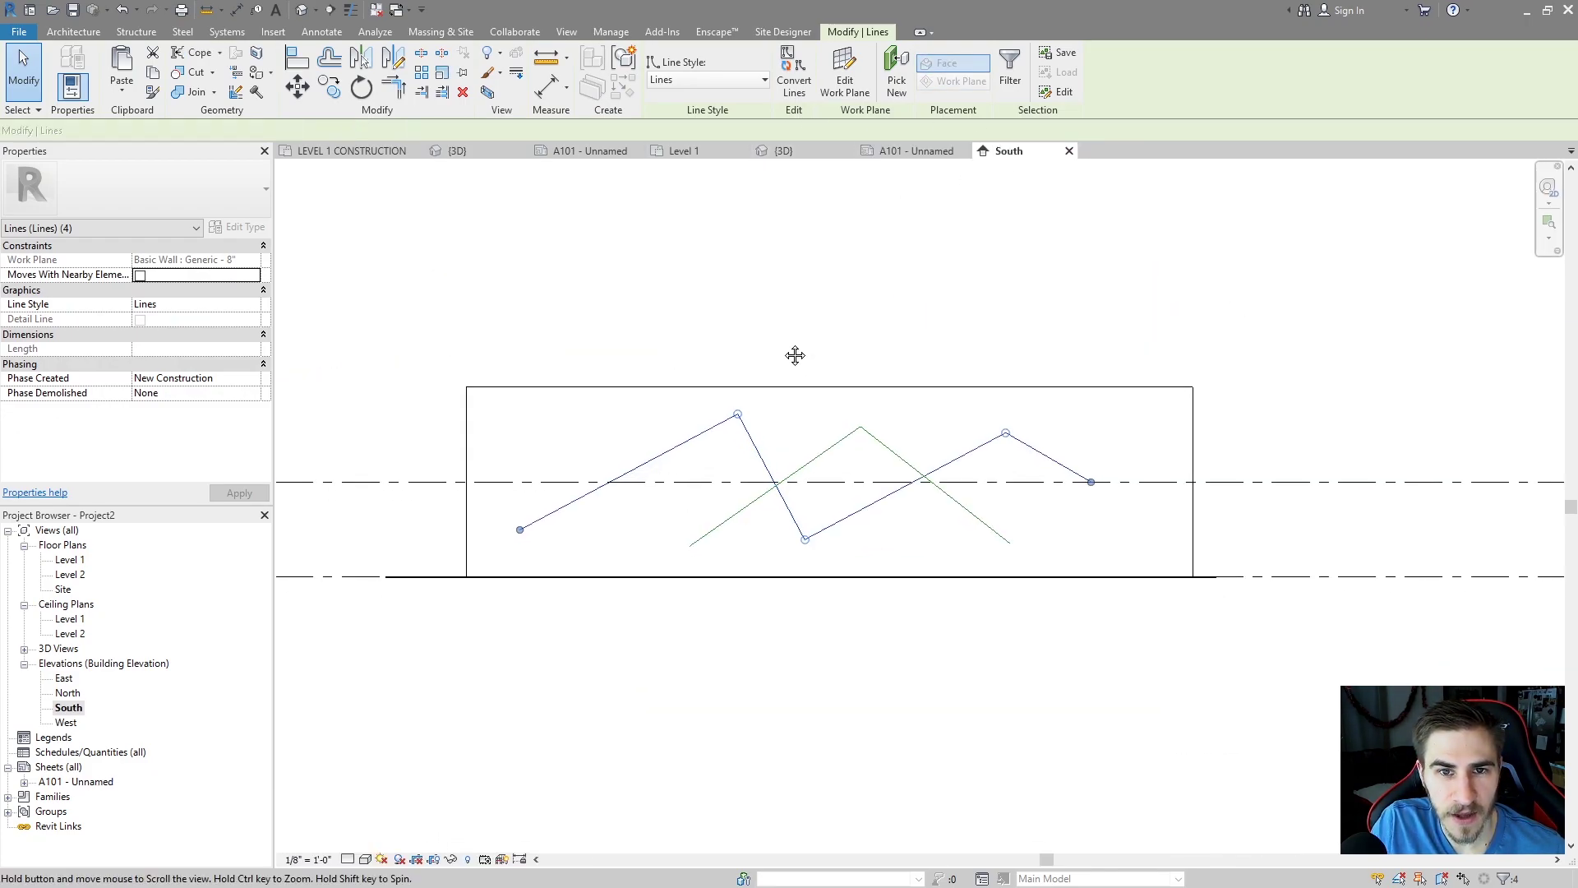
middle_drag(790, 351, 774, 337)
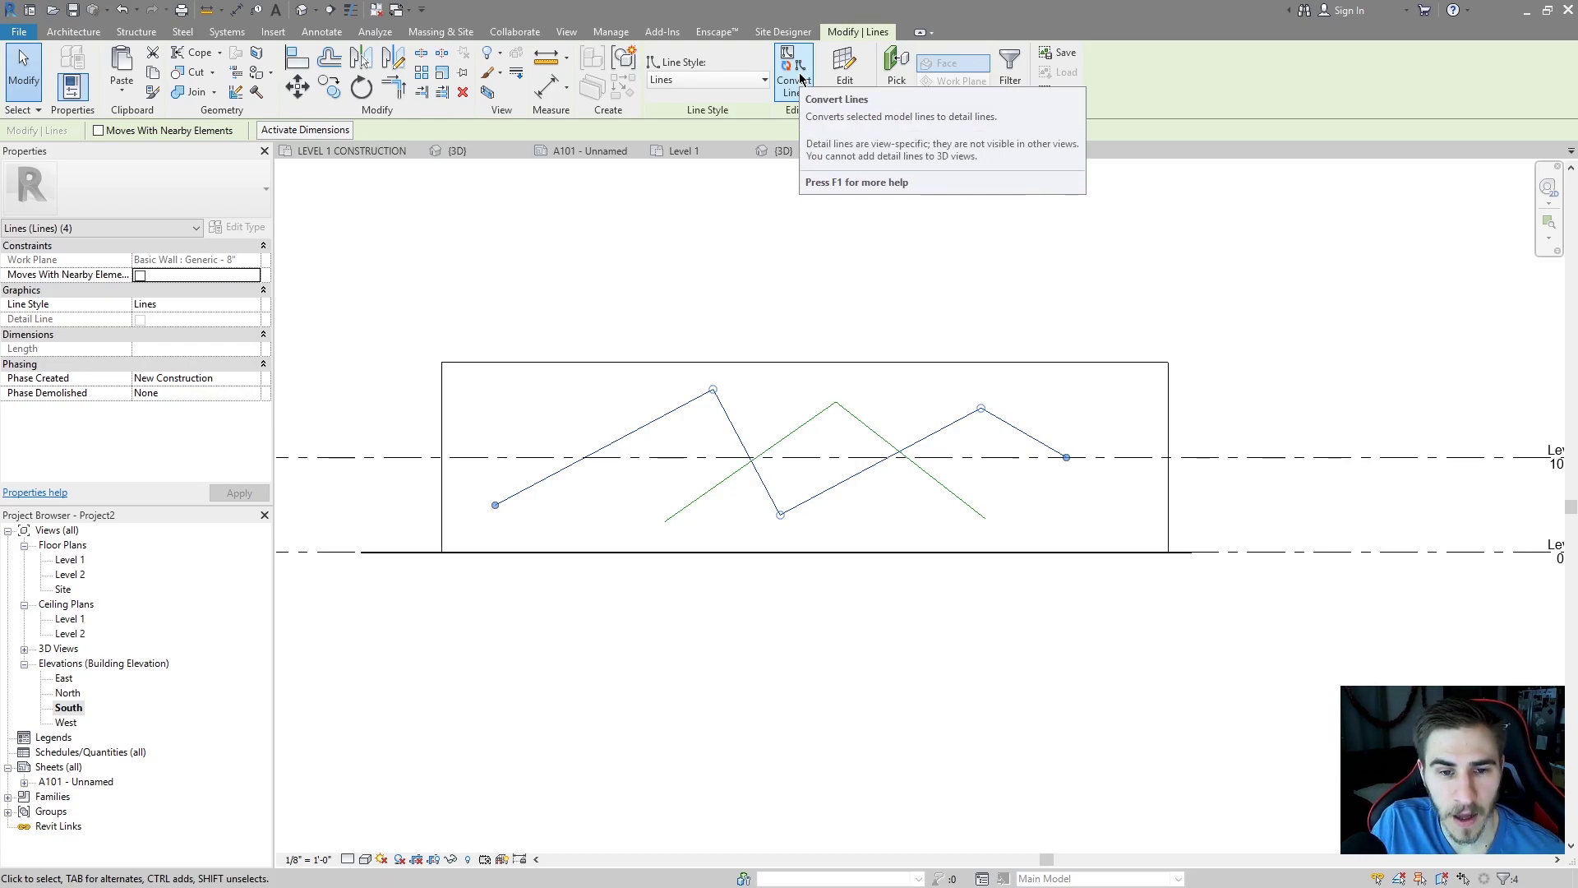
click(794, 73)
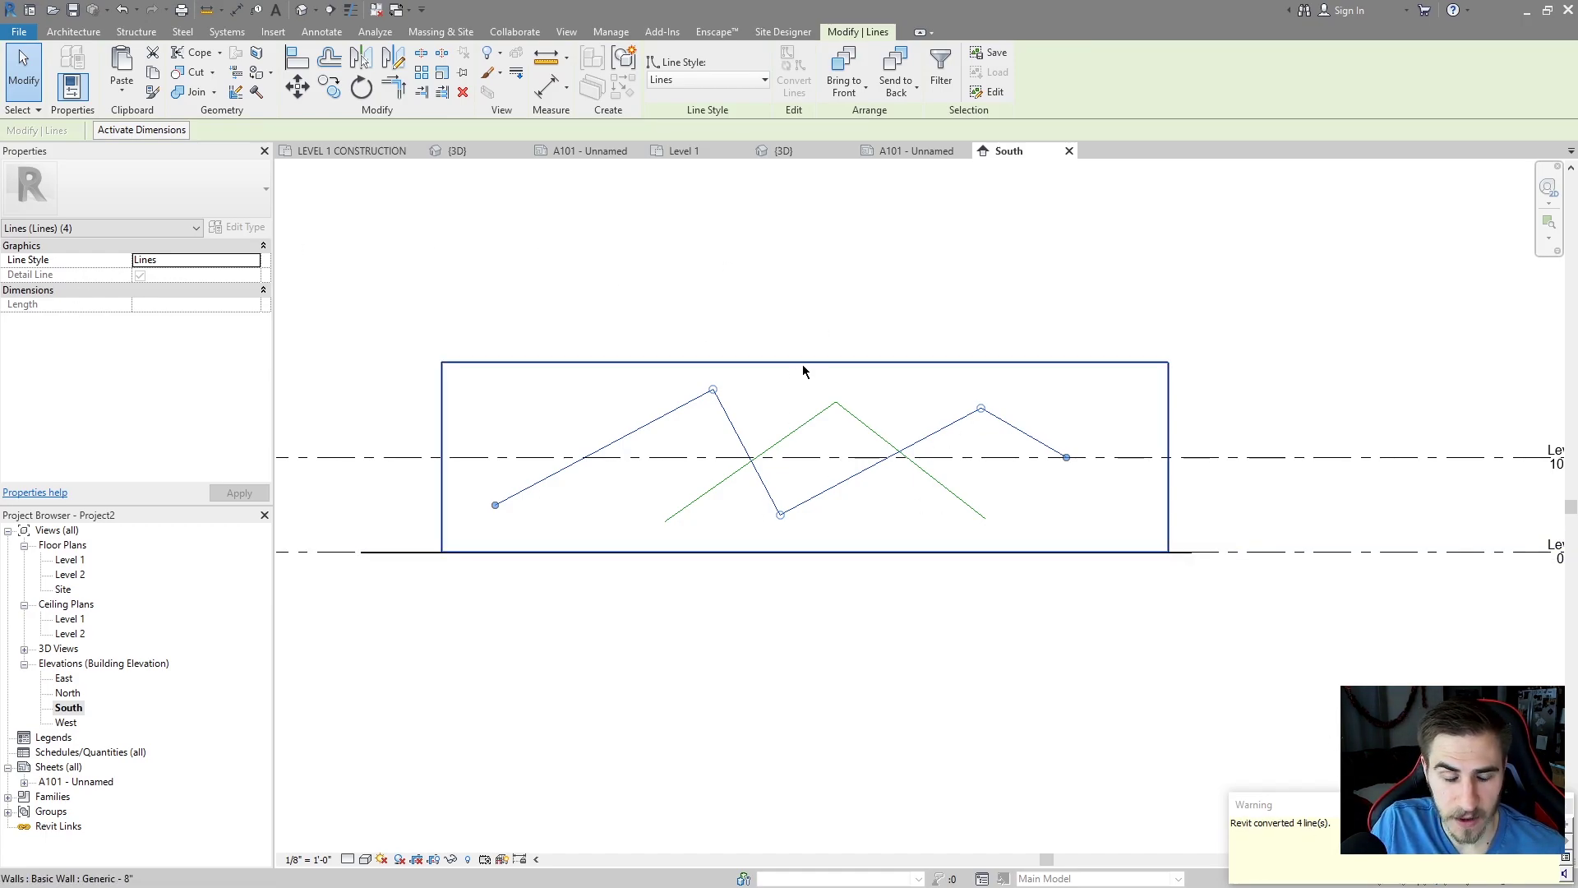
click(927, 596)
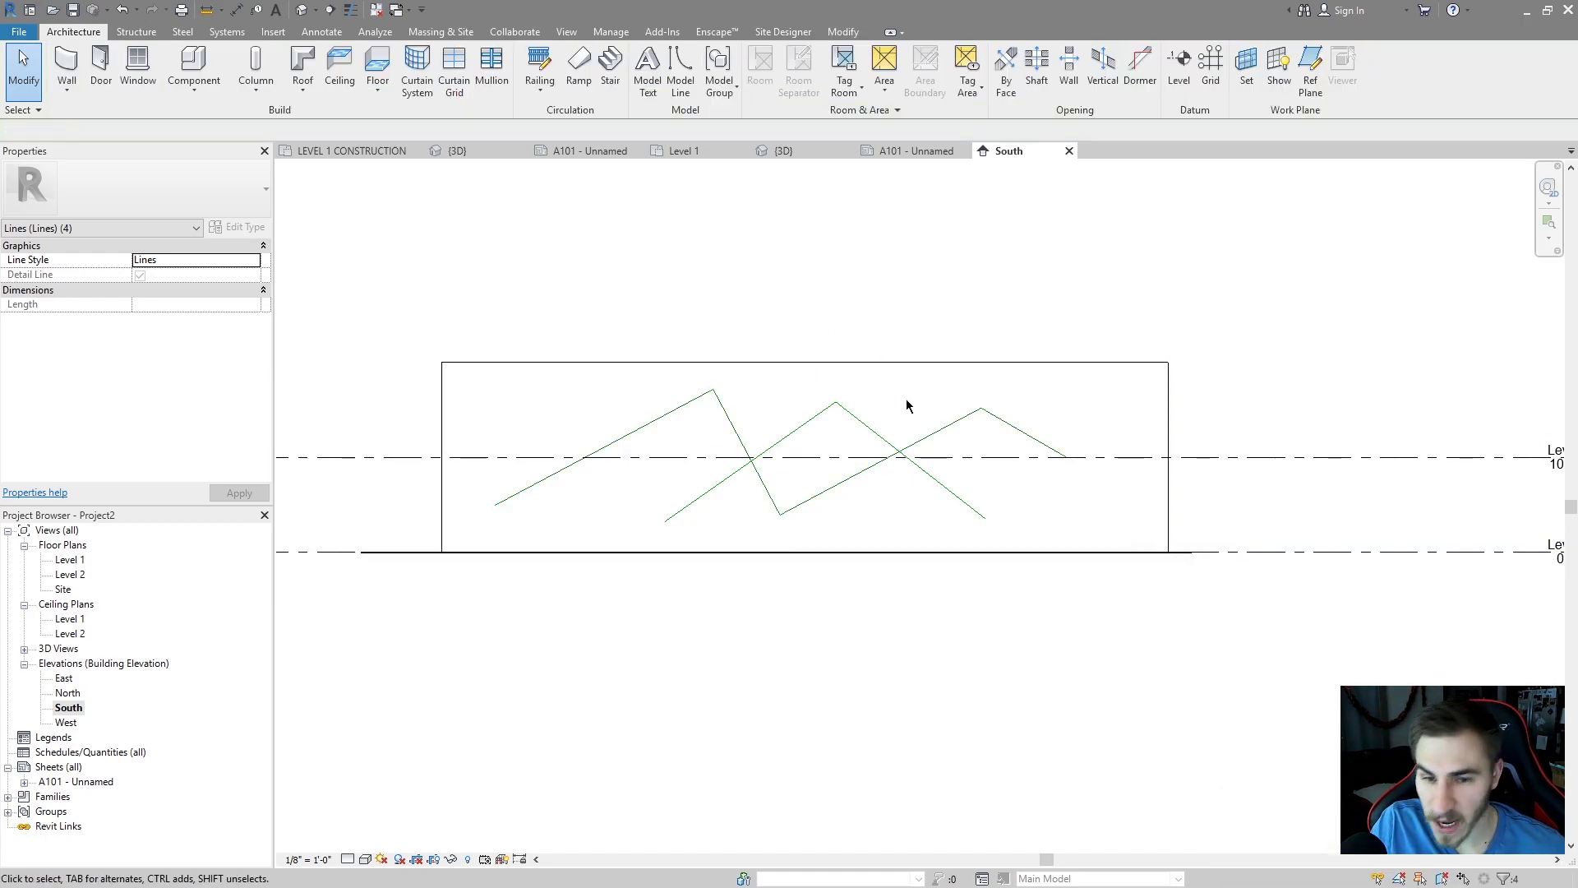
- Inspect a converted line's properties, and check the 3D view and sheet A101 for the converted zigzag
click(952, 420)
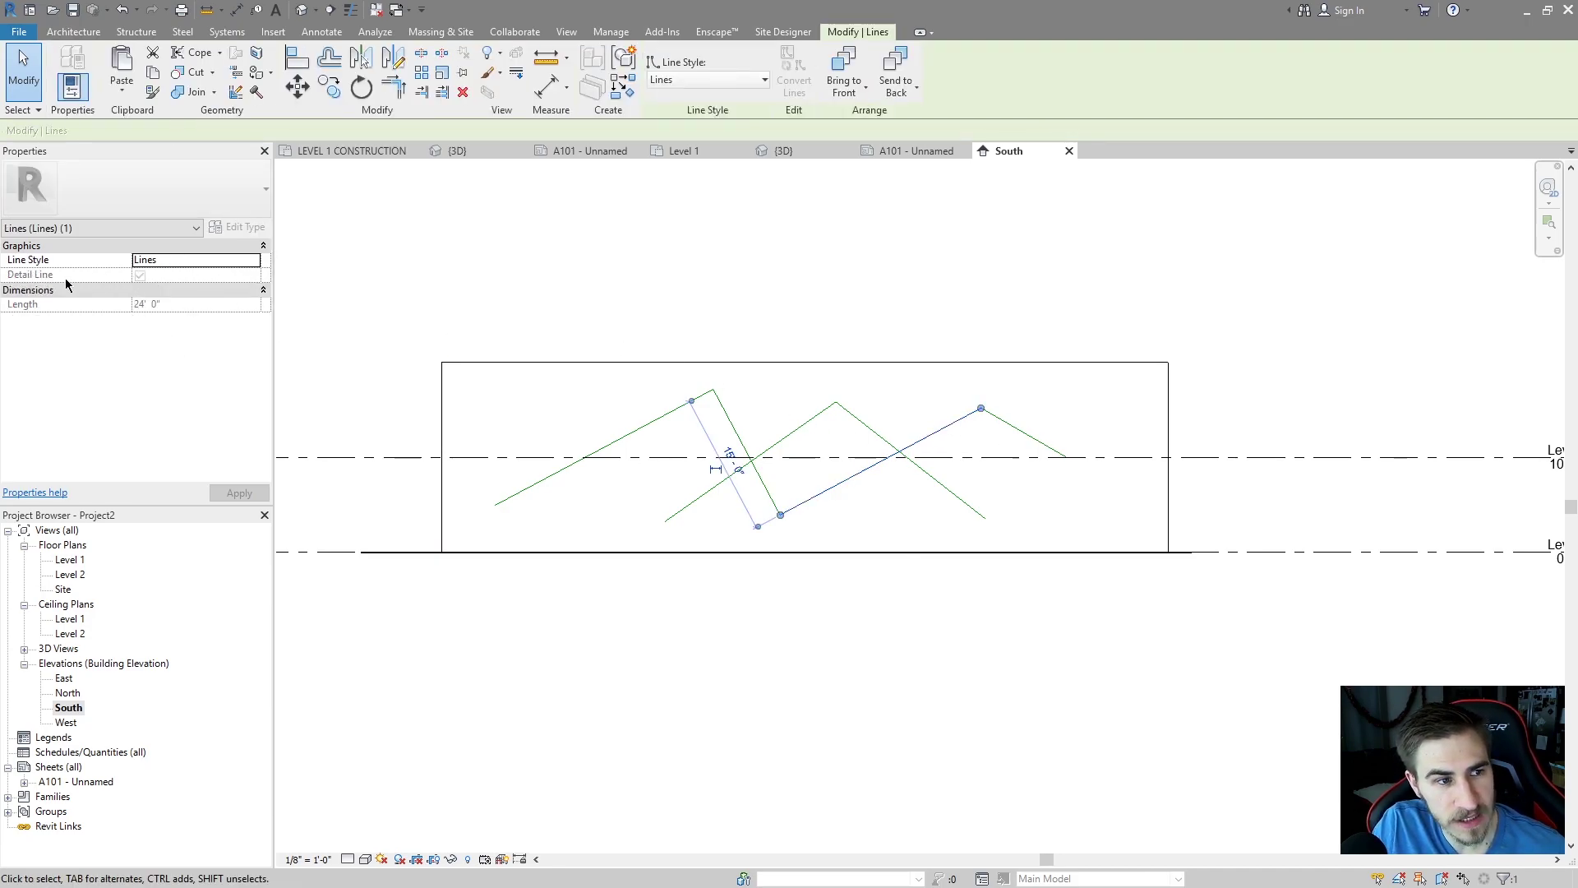
click(881, 247)
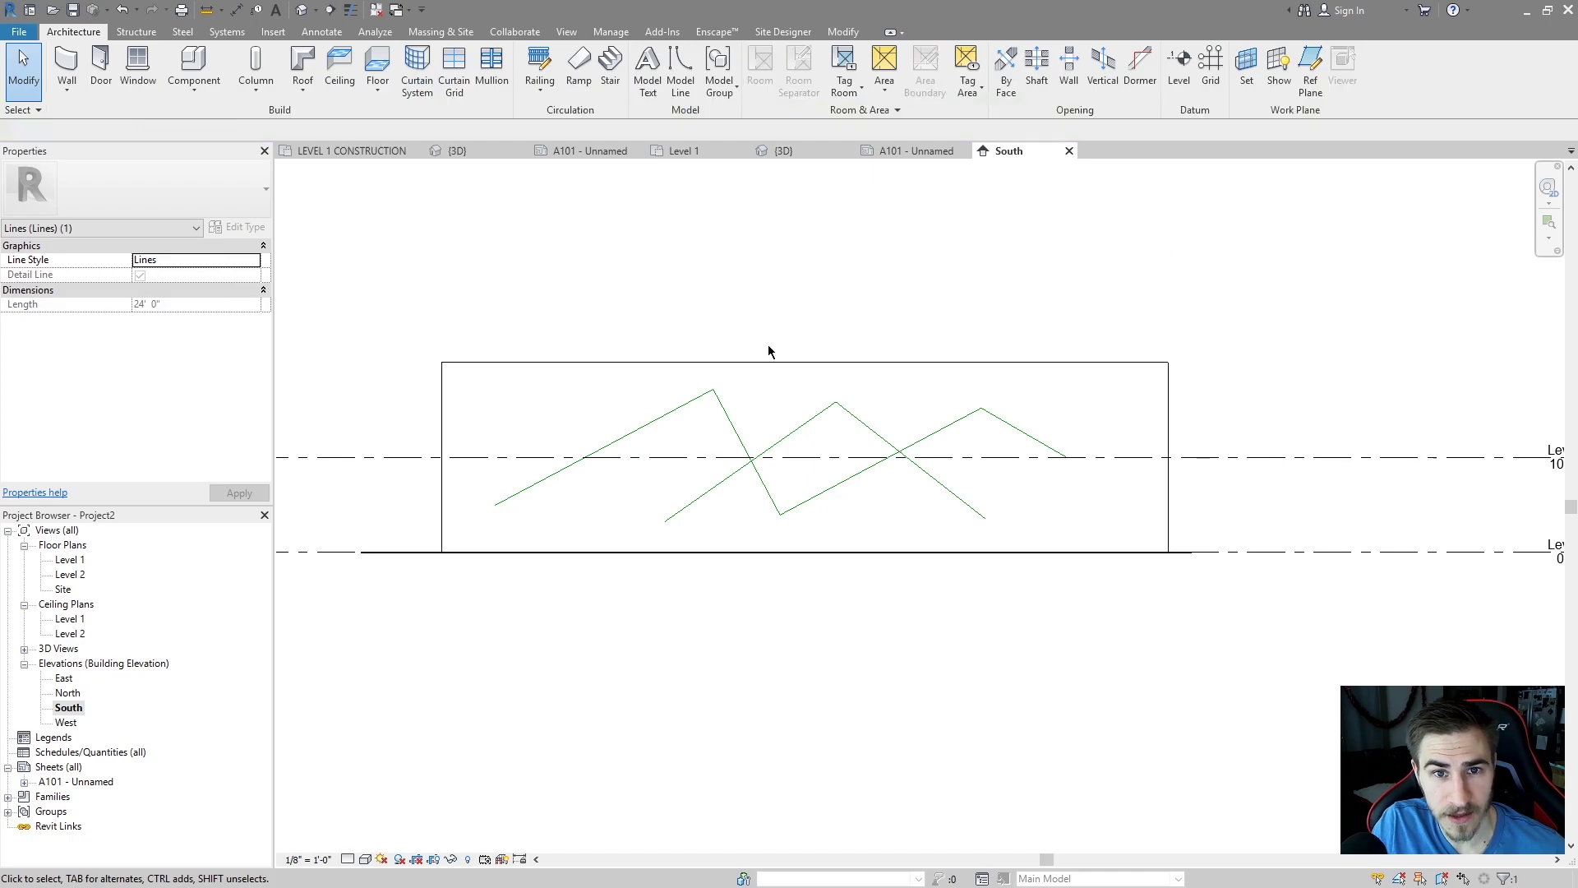
click(775, 153)
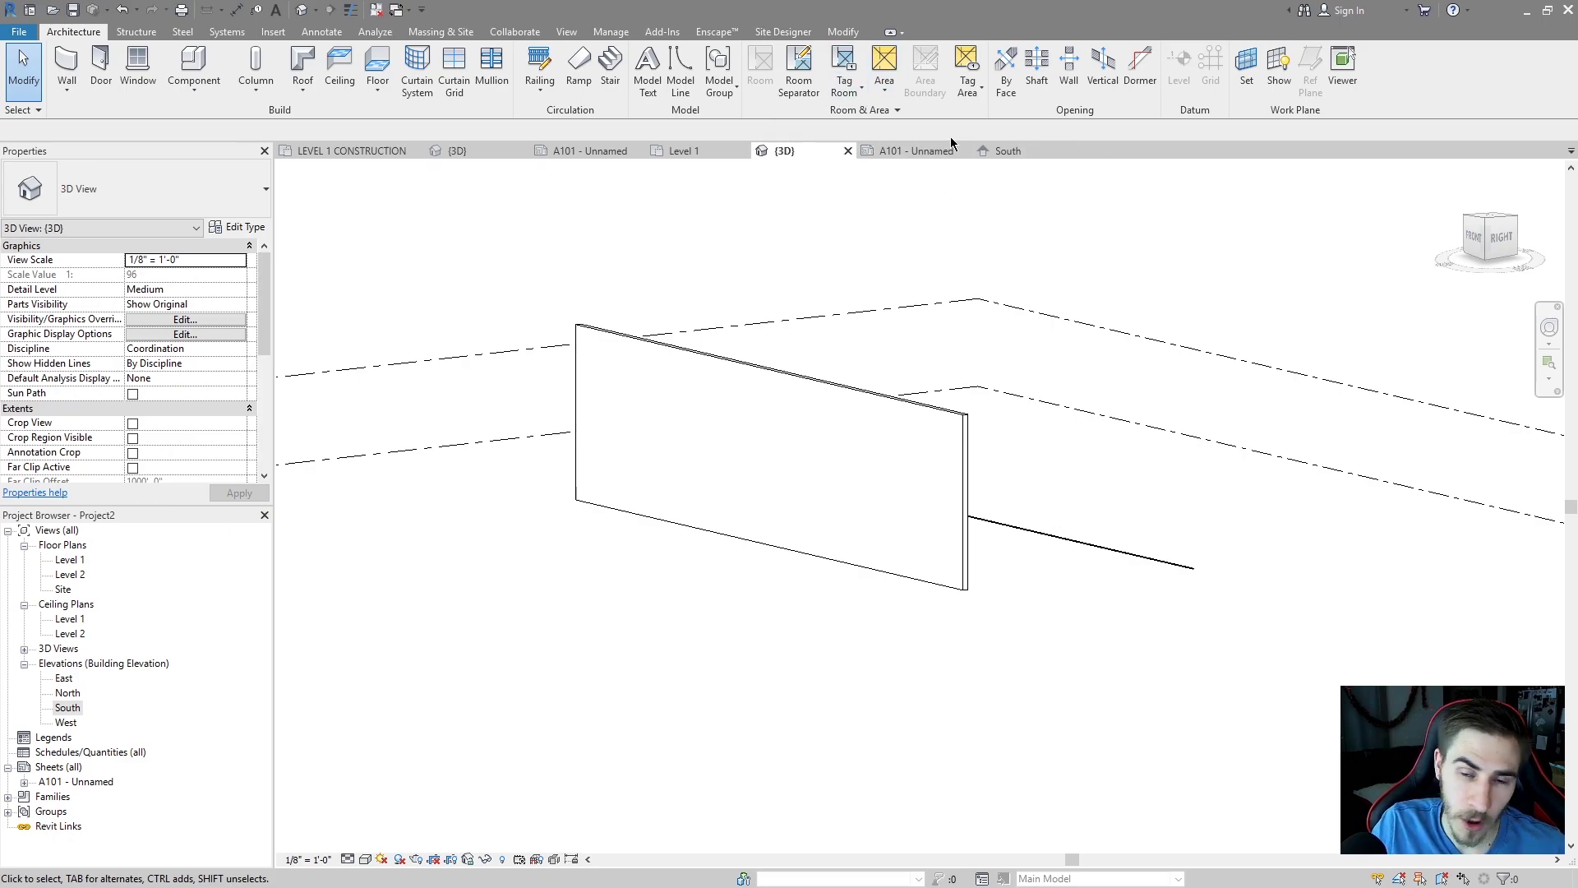
click(893, 151)
click(1012, 150)
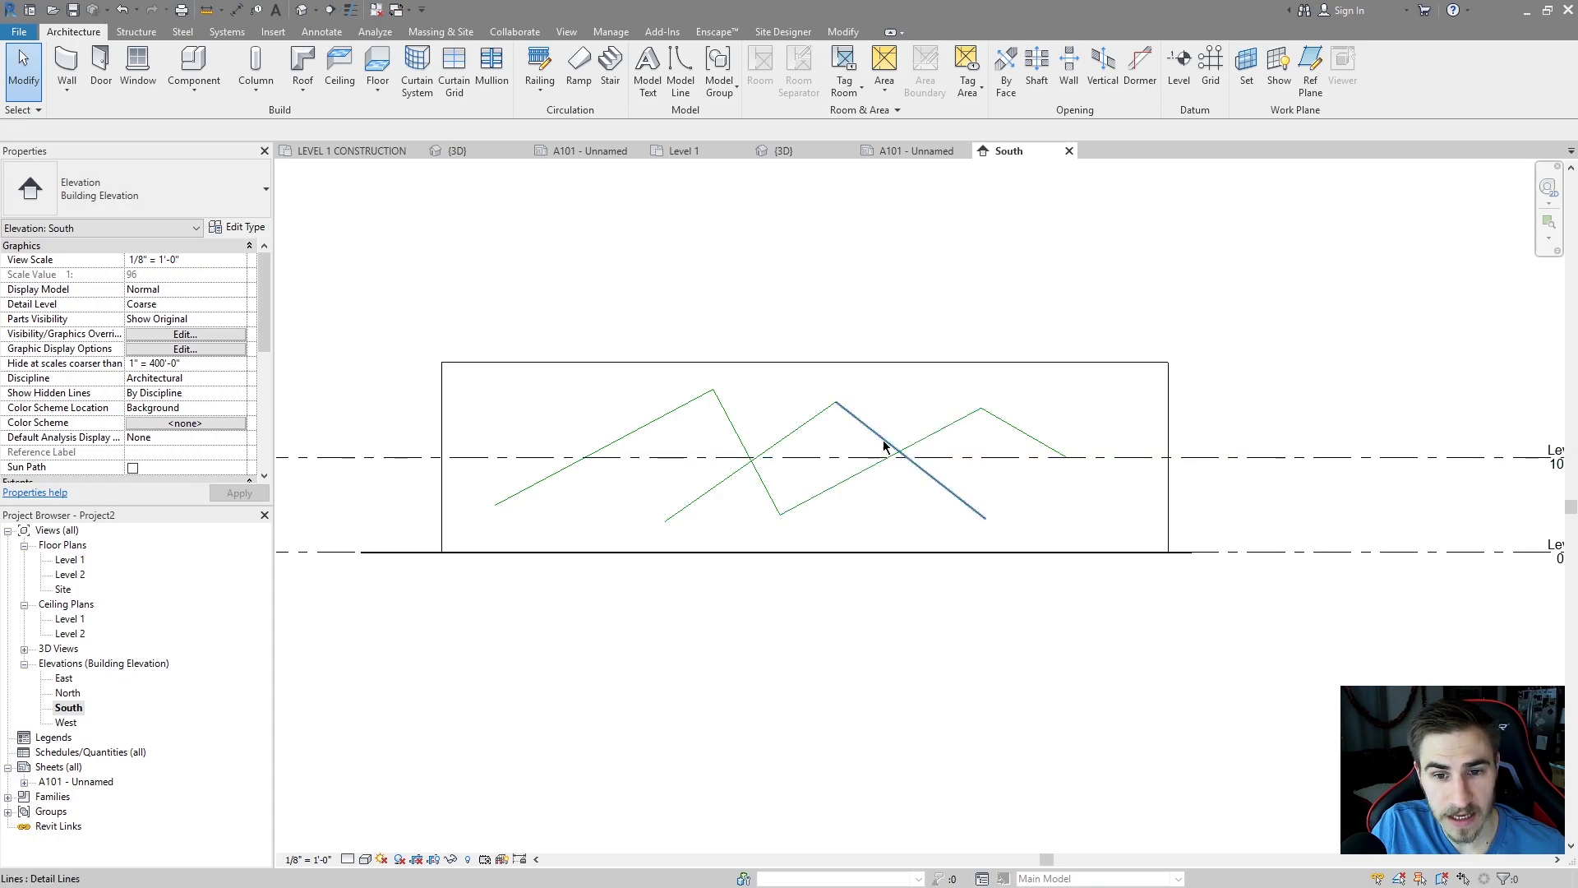
- In the South elevation, select the converted zigzag chain, window-select both line chains on the wall, and clear the selection
key(Tab)
click(931, 438)
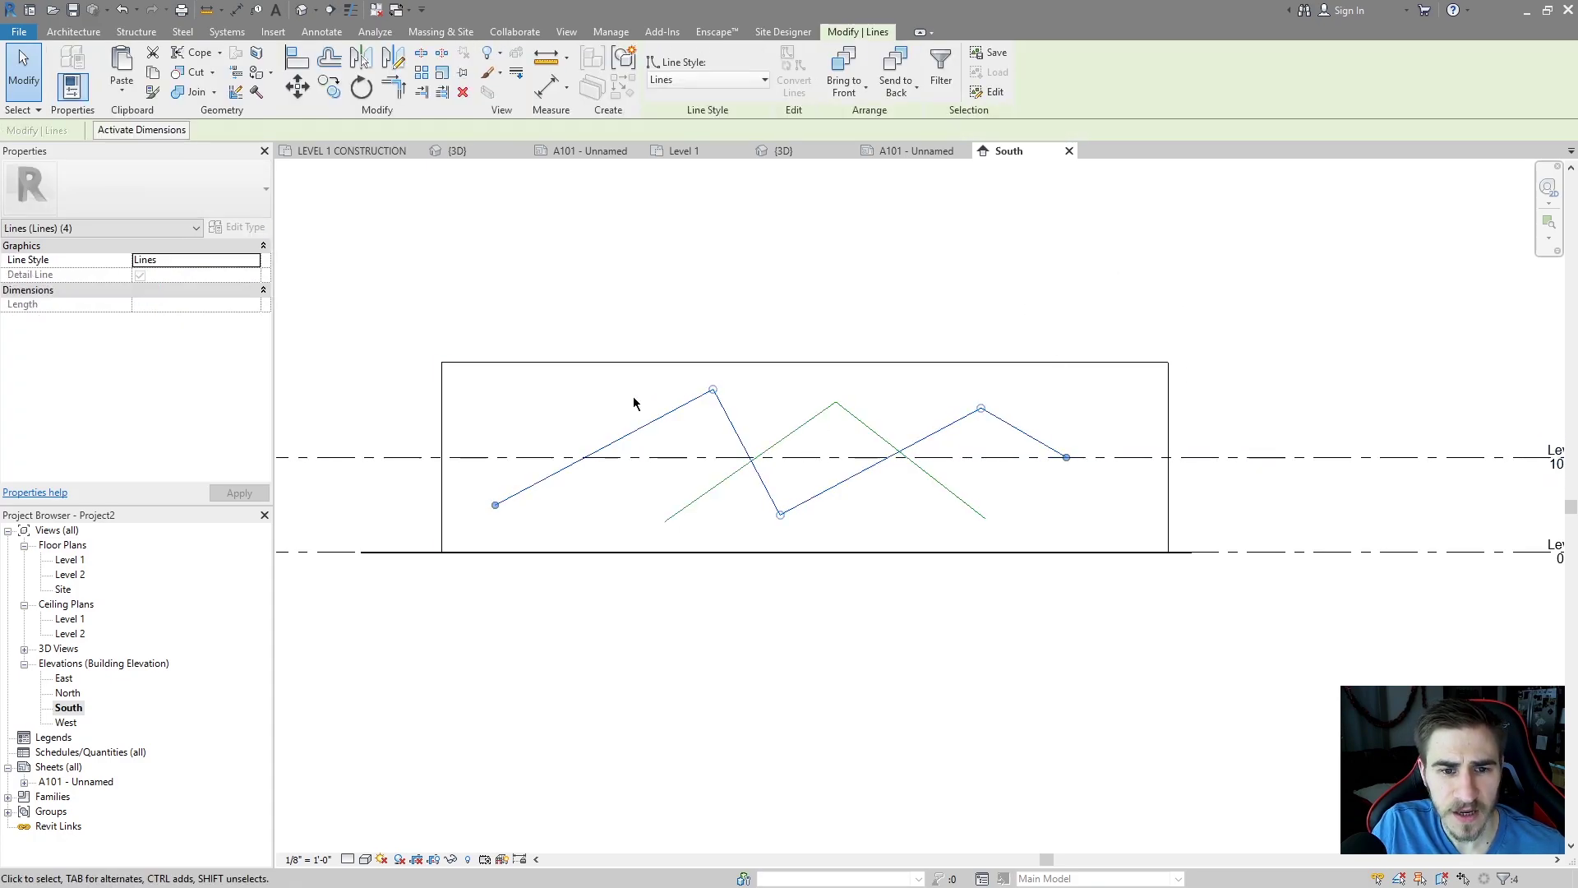
click(484, 324)
drag(478, 310, 1102, 624)
click(1090, 506)
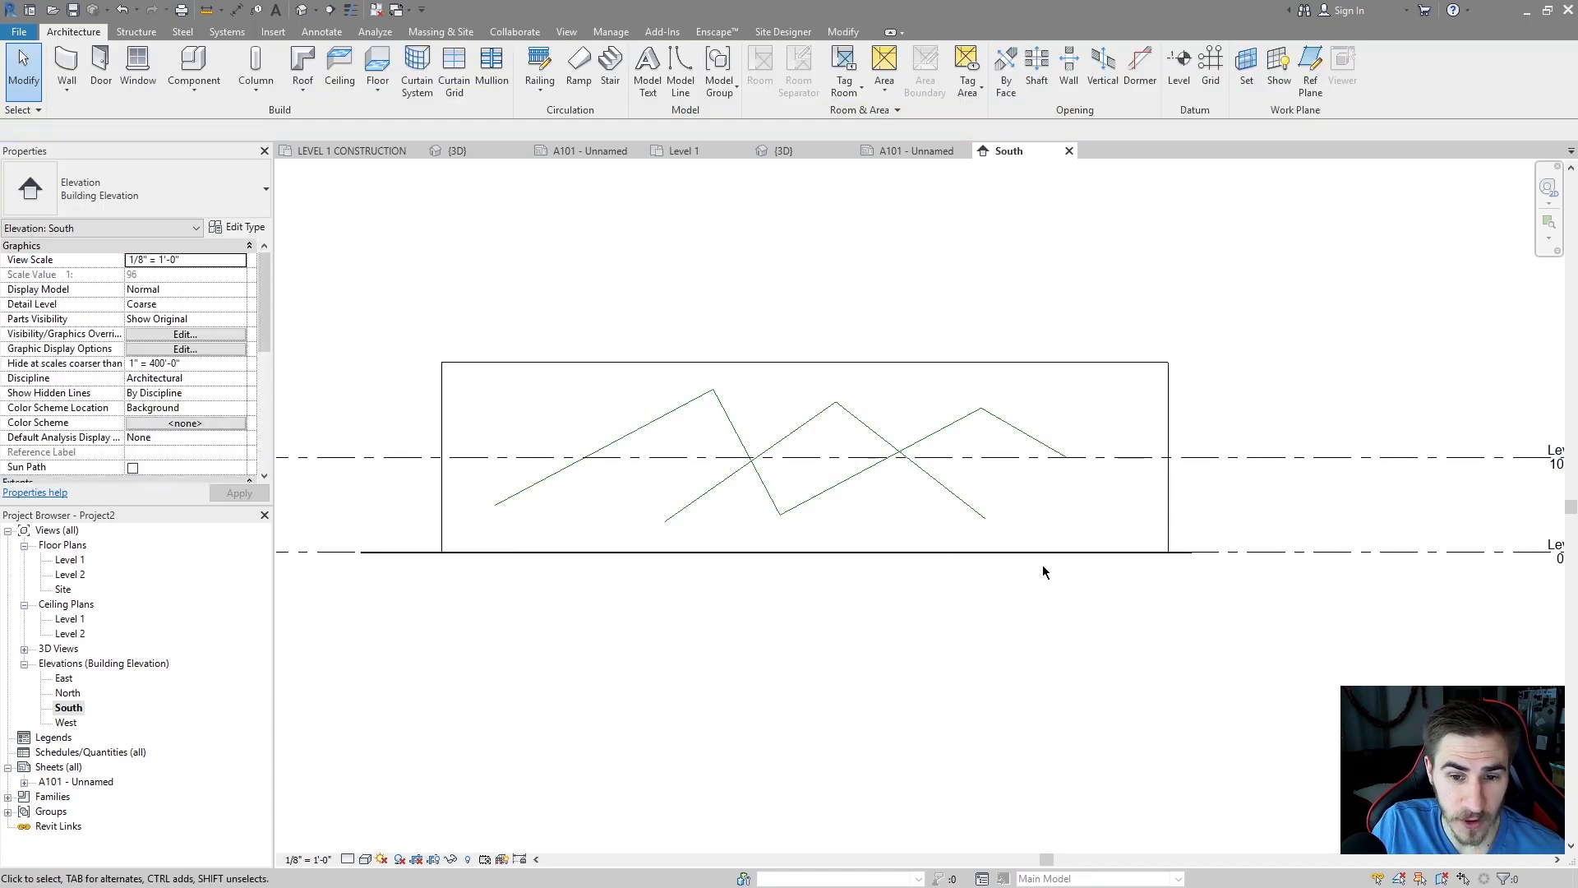
- Draw a slanted detail line about 29' long beyond the east end of the wall in the South elevation
middle_drag(963, 525, 962, 523)
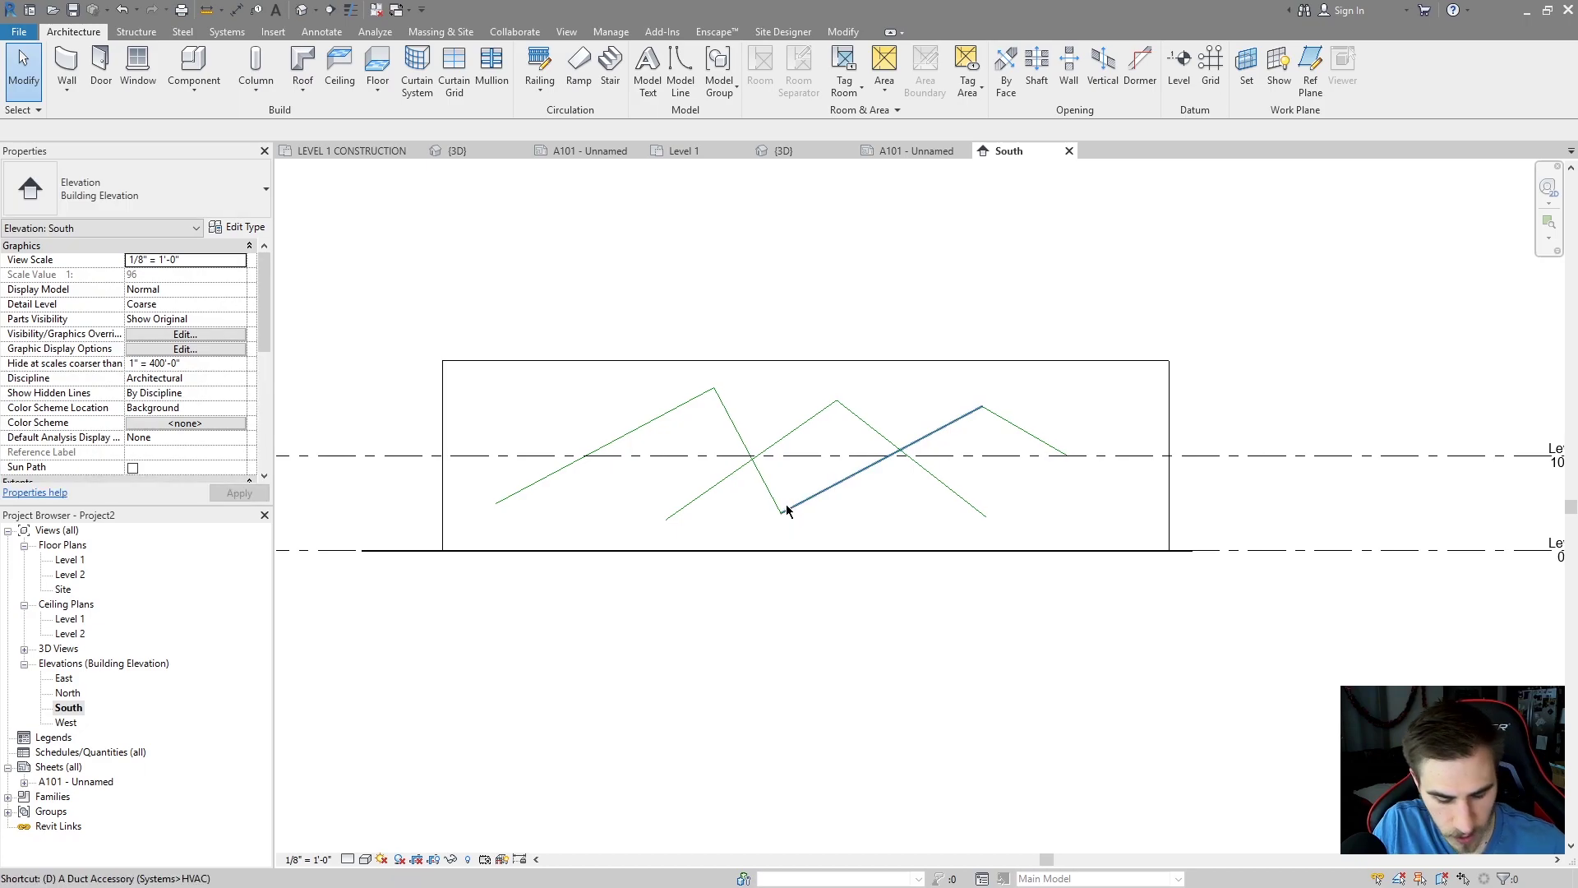
key(d)
key(l)
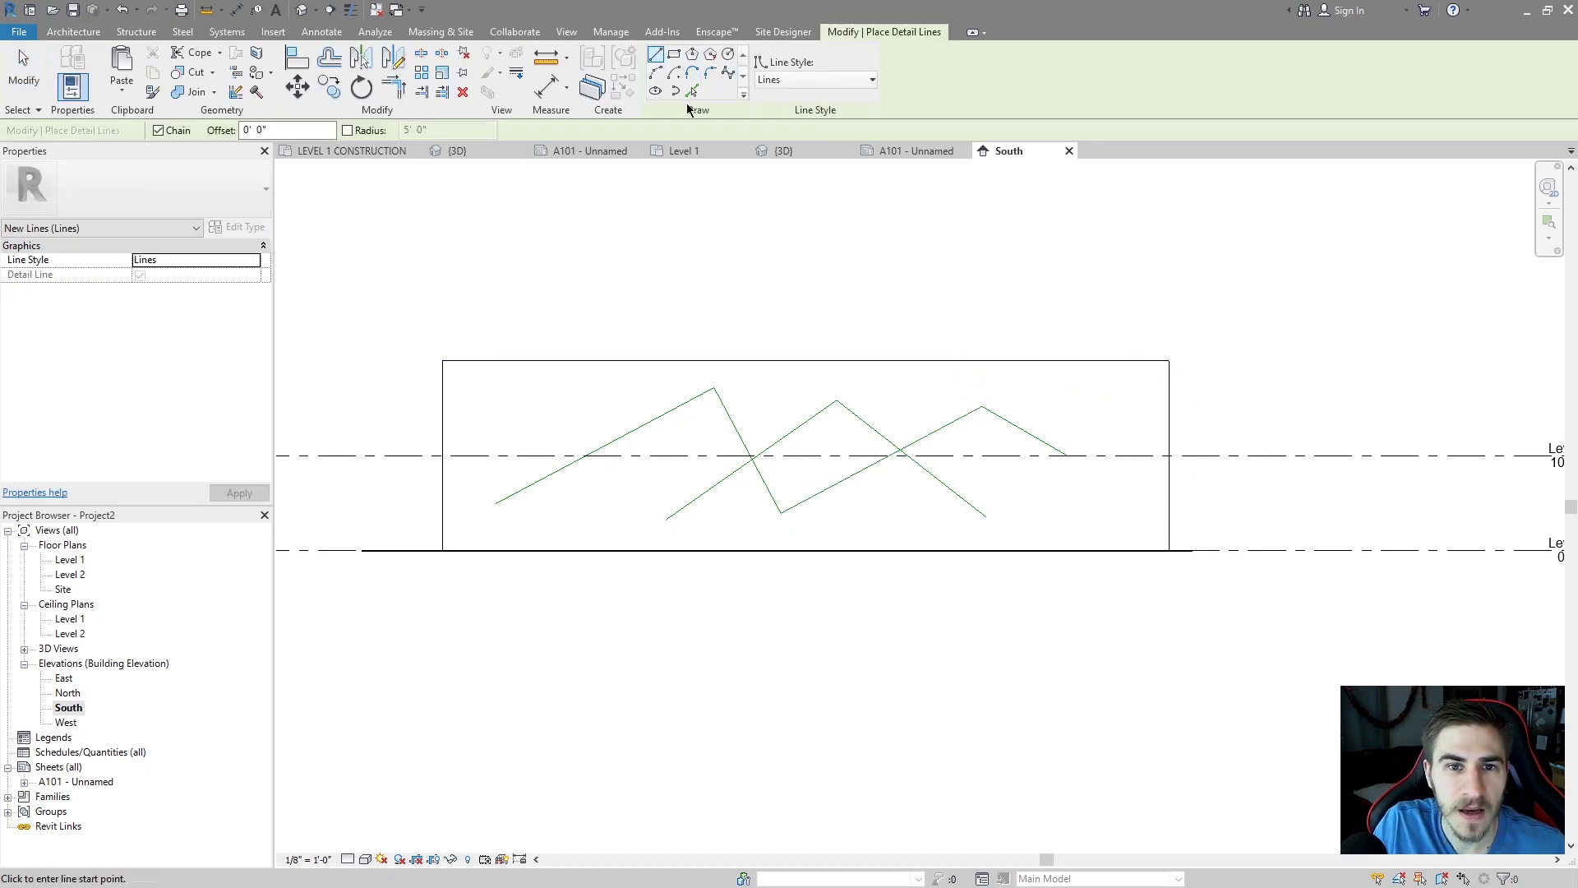
click(1354, 269)
click(1209, 503)
key(Escape)
key(Escape)
- Inspect the properties of the slanted detail line beside the wall and delete the line
click(1238, 451)
click(1113, 300)
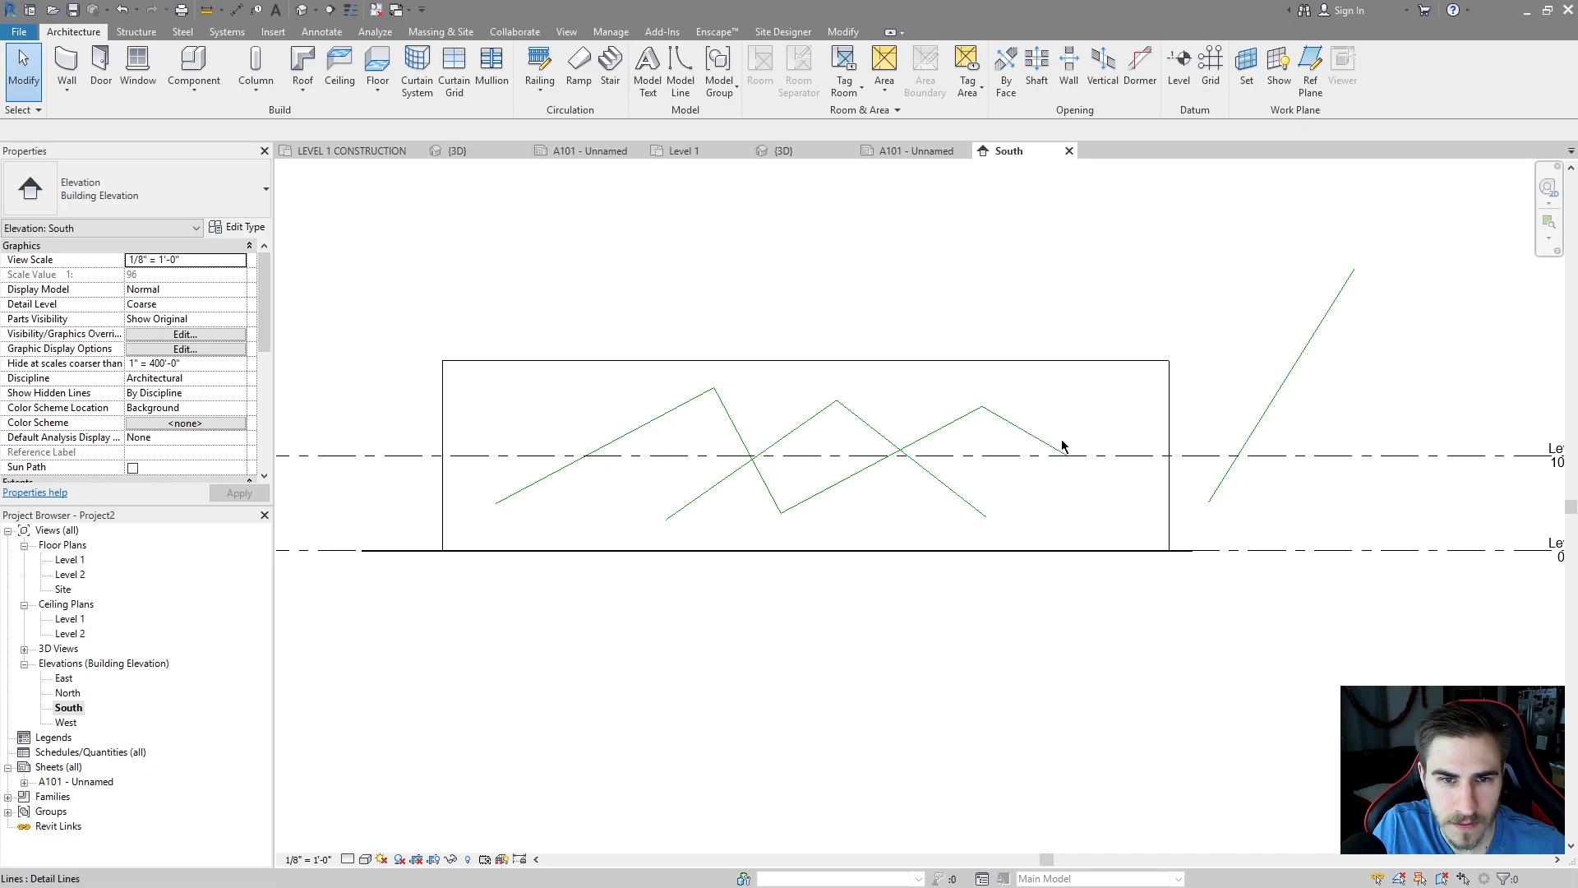
click(1280, 382)
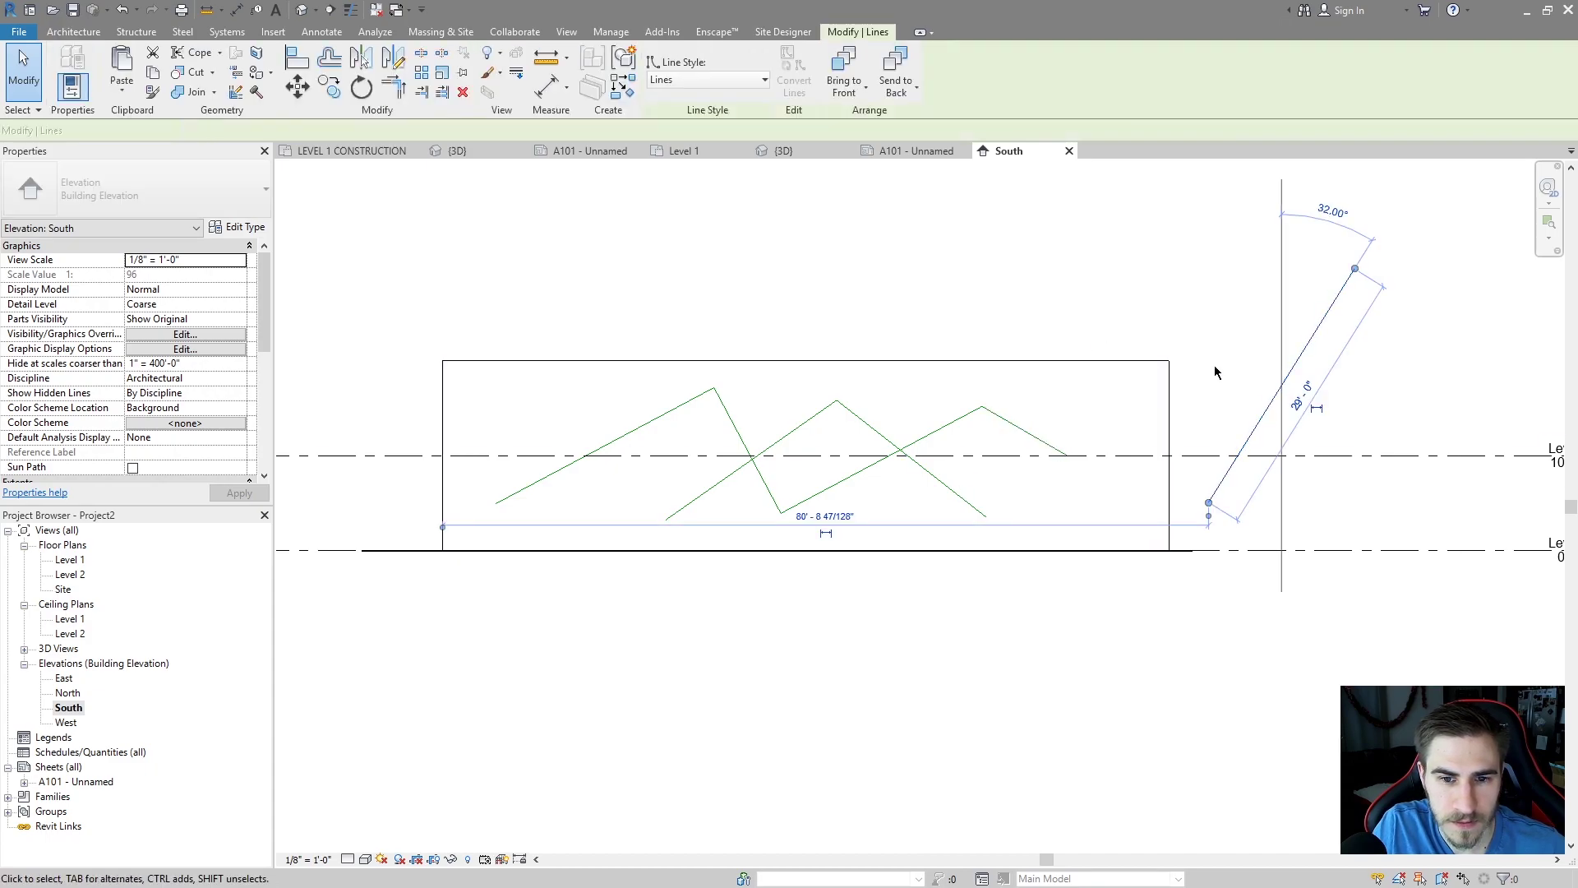
click(1106, 326)
click(1270, 396)
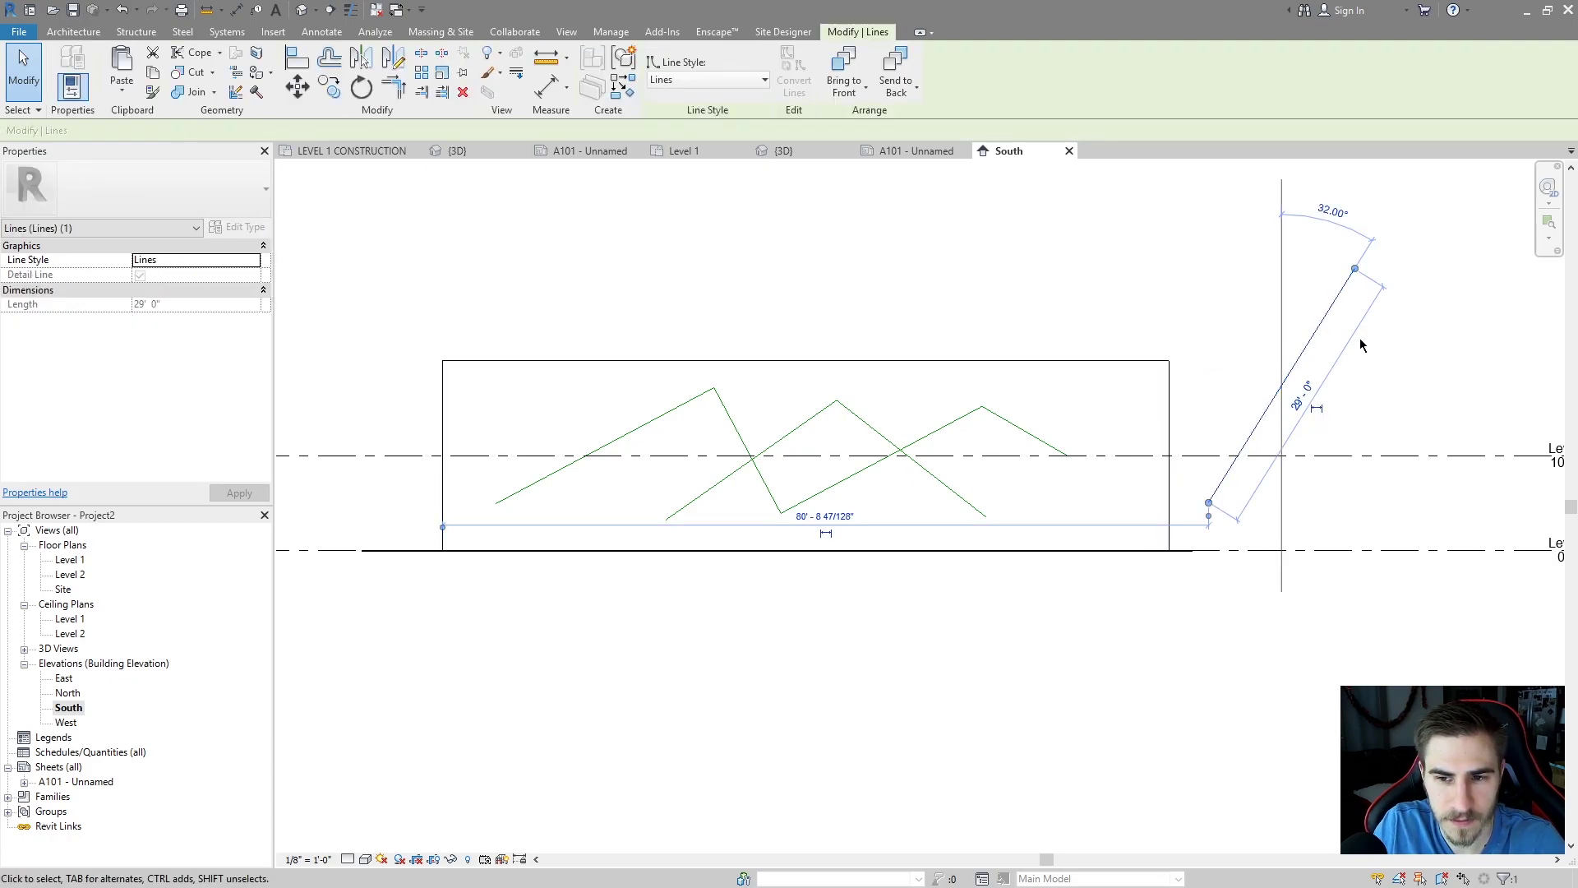
key(Delete)
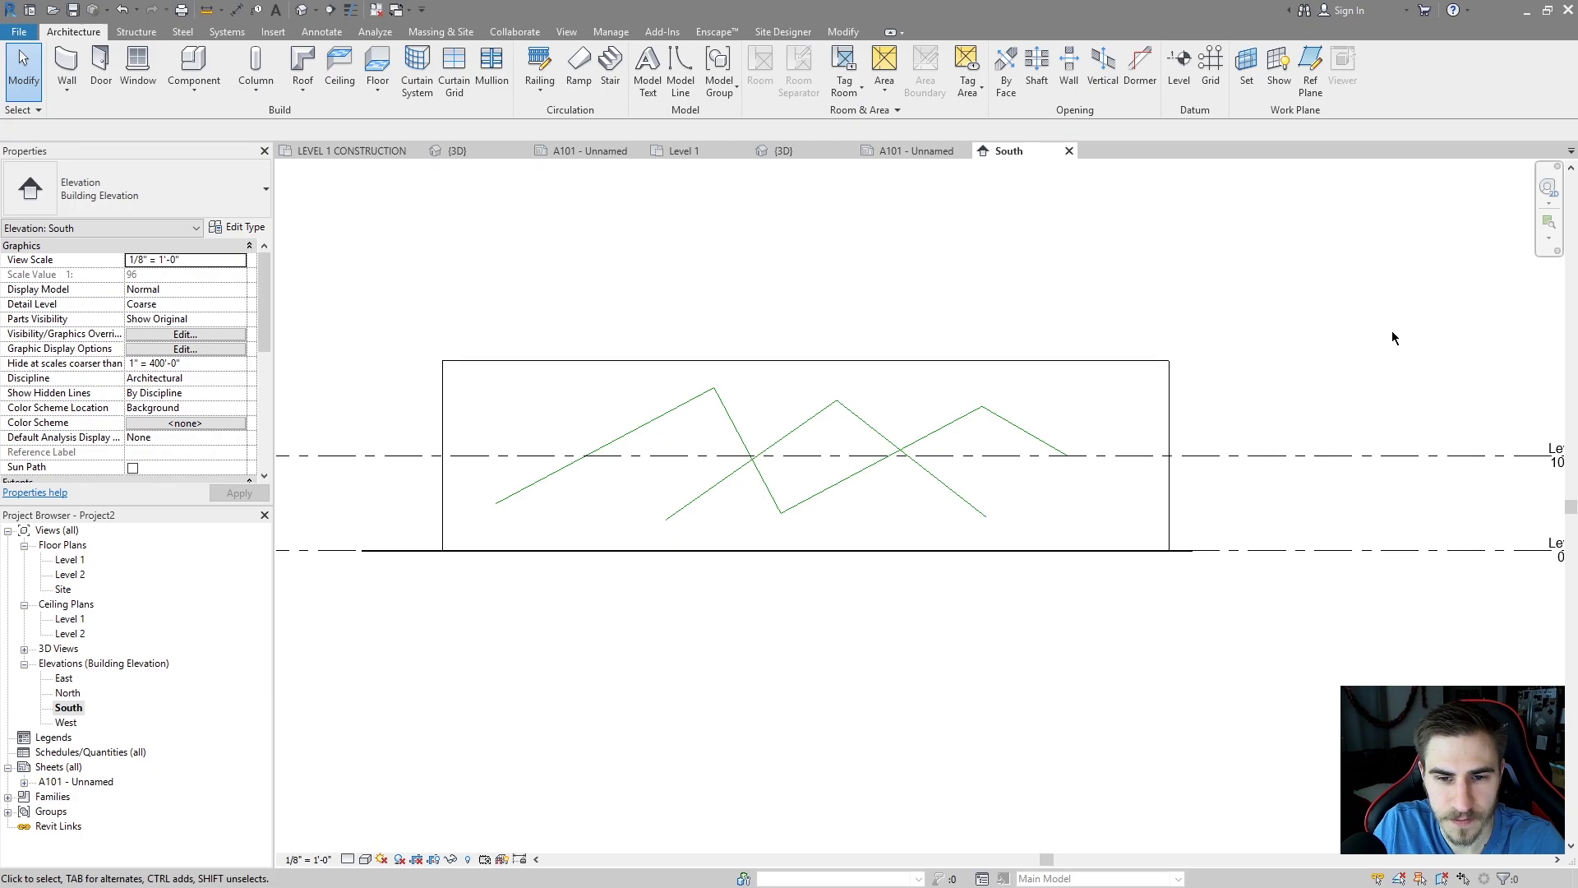
- Select a chain of detail lines on the wall in the South elevation and clear the selection
key(Tab)
click(951, 425)
click(757, 309)
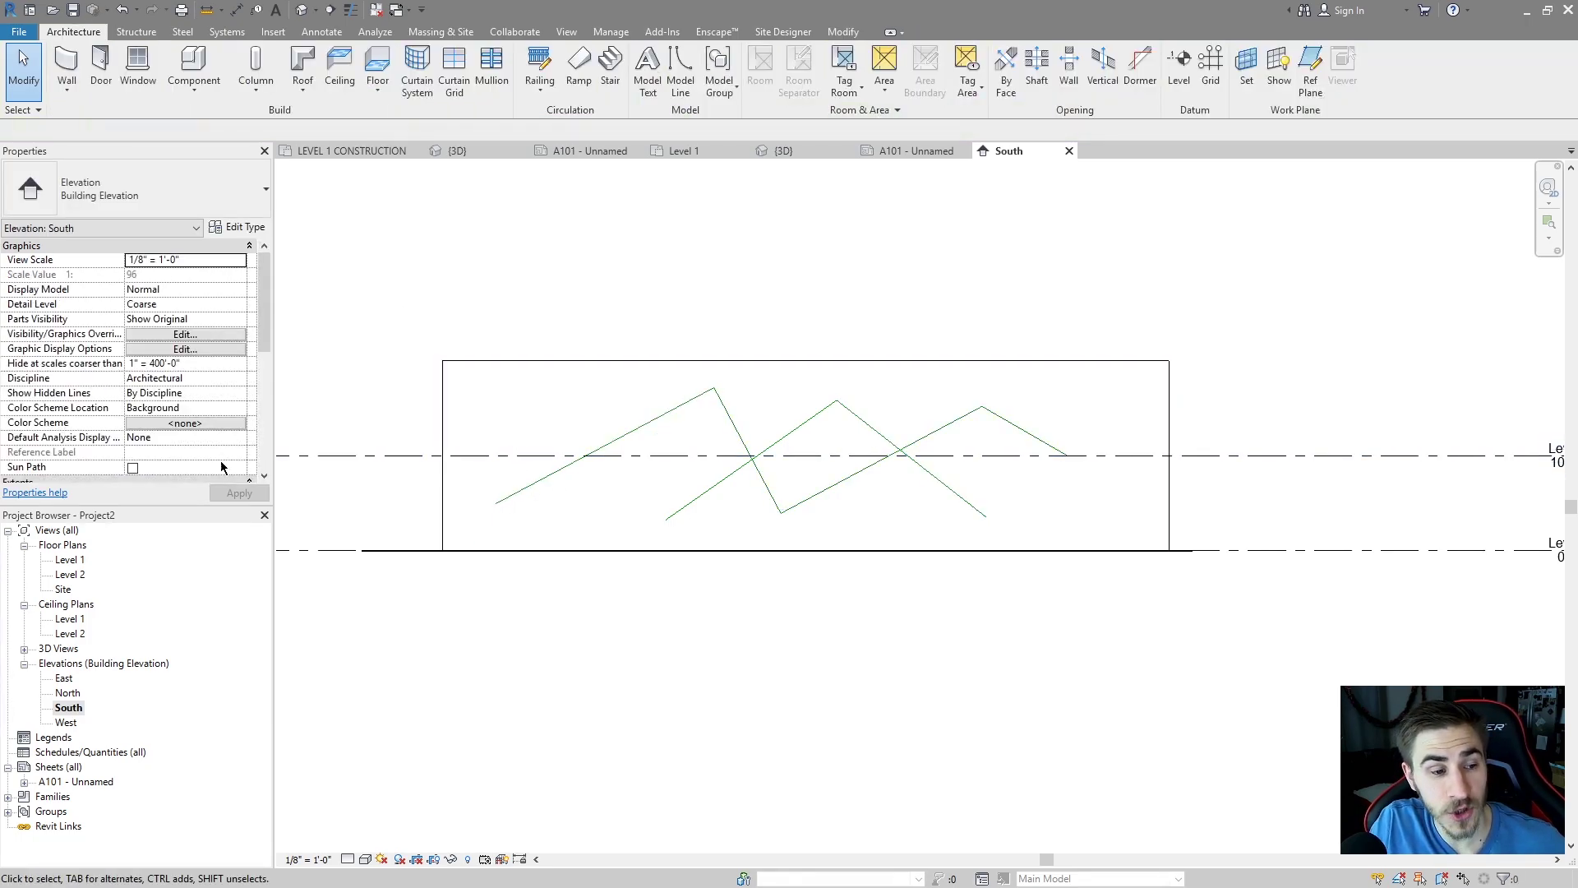
- In the Level 1 floor plan, draw a three-segment zigzag of detail lines north of the wall, with a middle segment about 65' long
double_click(61, 559)
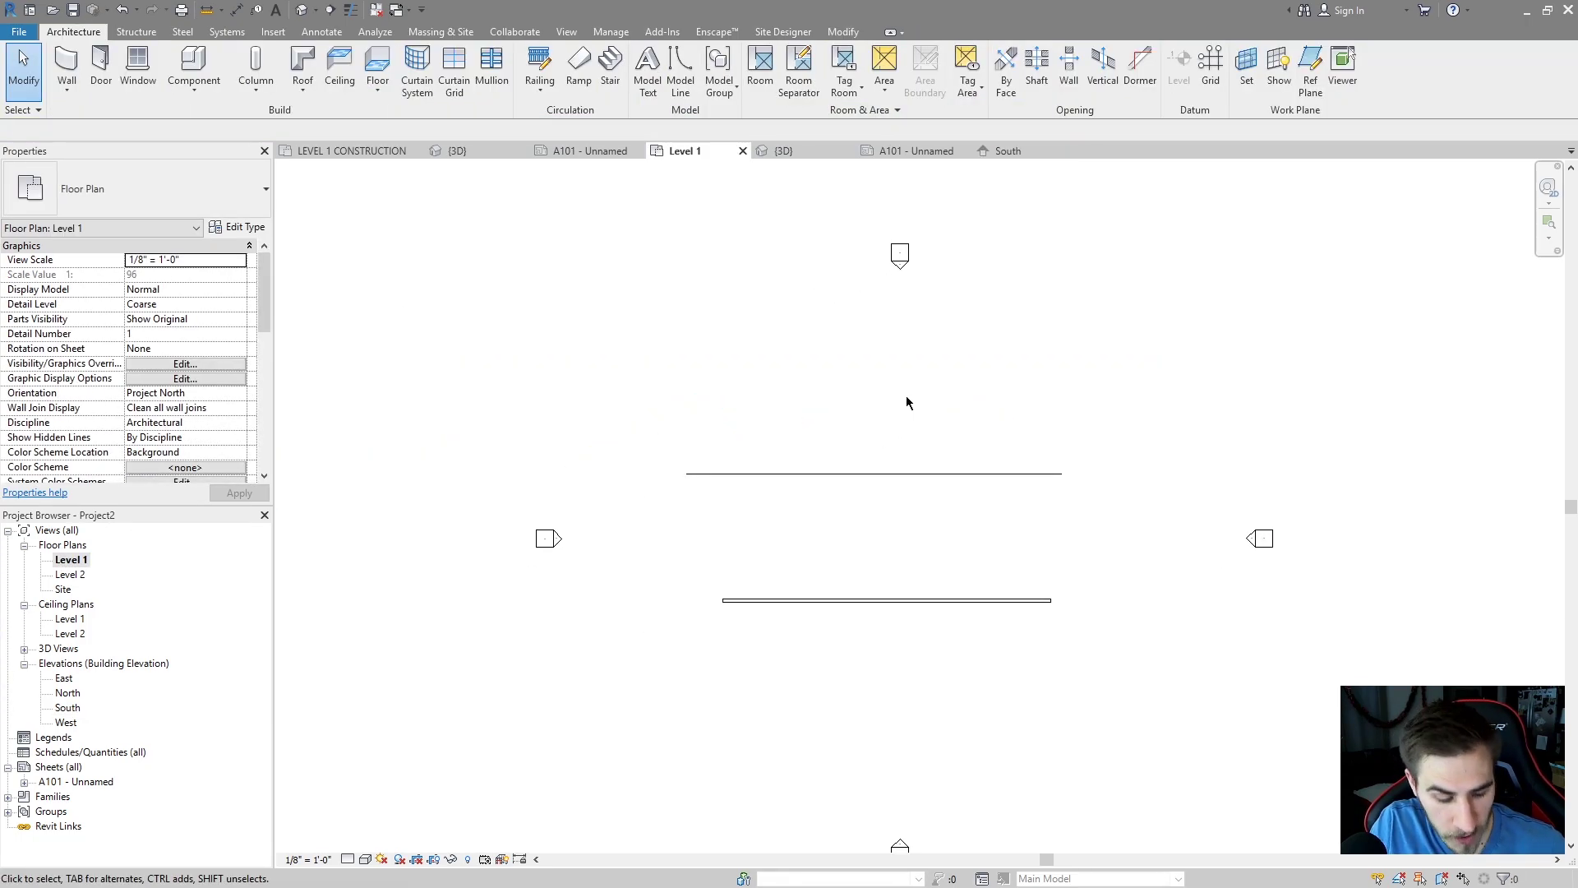
key(l)
click(723, 358)
click(809, 542)
click(981, 326)
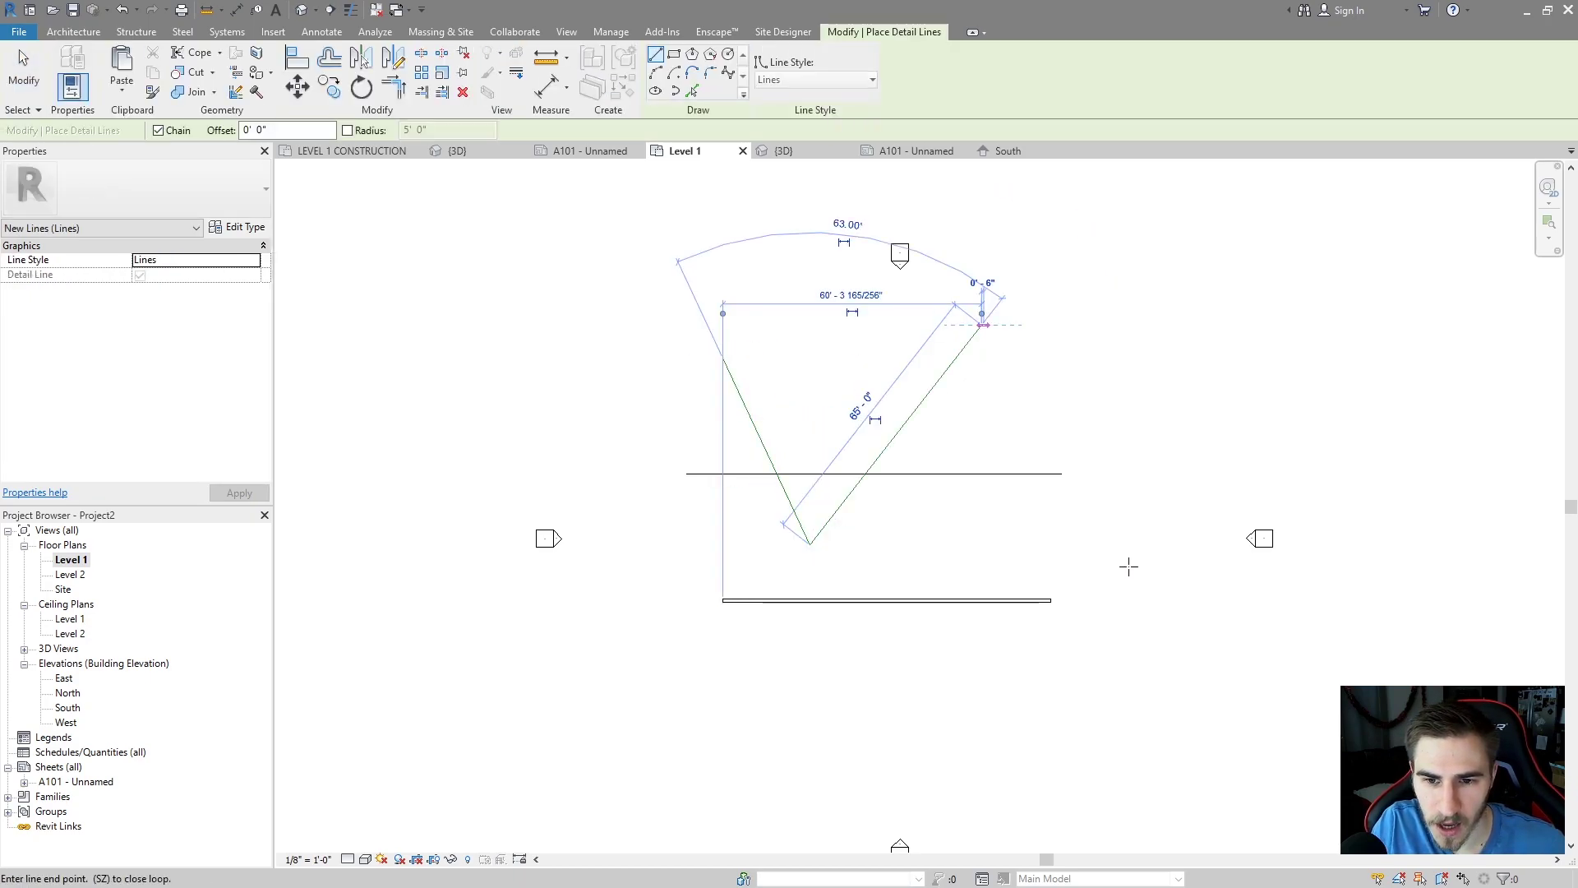
click(1163, 649)
key(Escape)
key(Escape)
- Select the whole zigzag chain of detail lines in the Level 1 plan and convert it to model lines
key(Tab)
click(1100, 539)
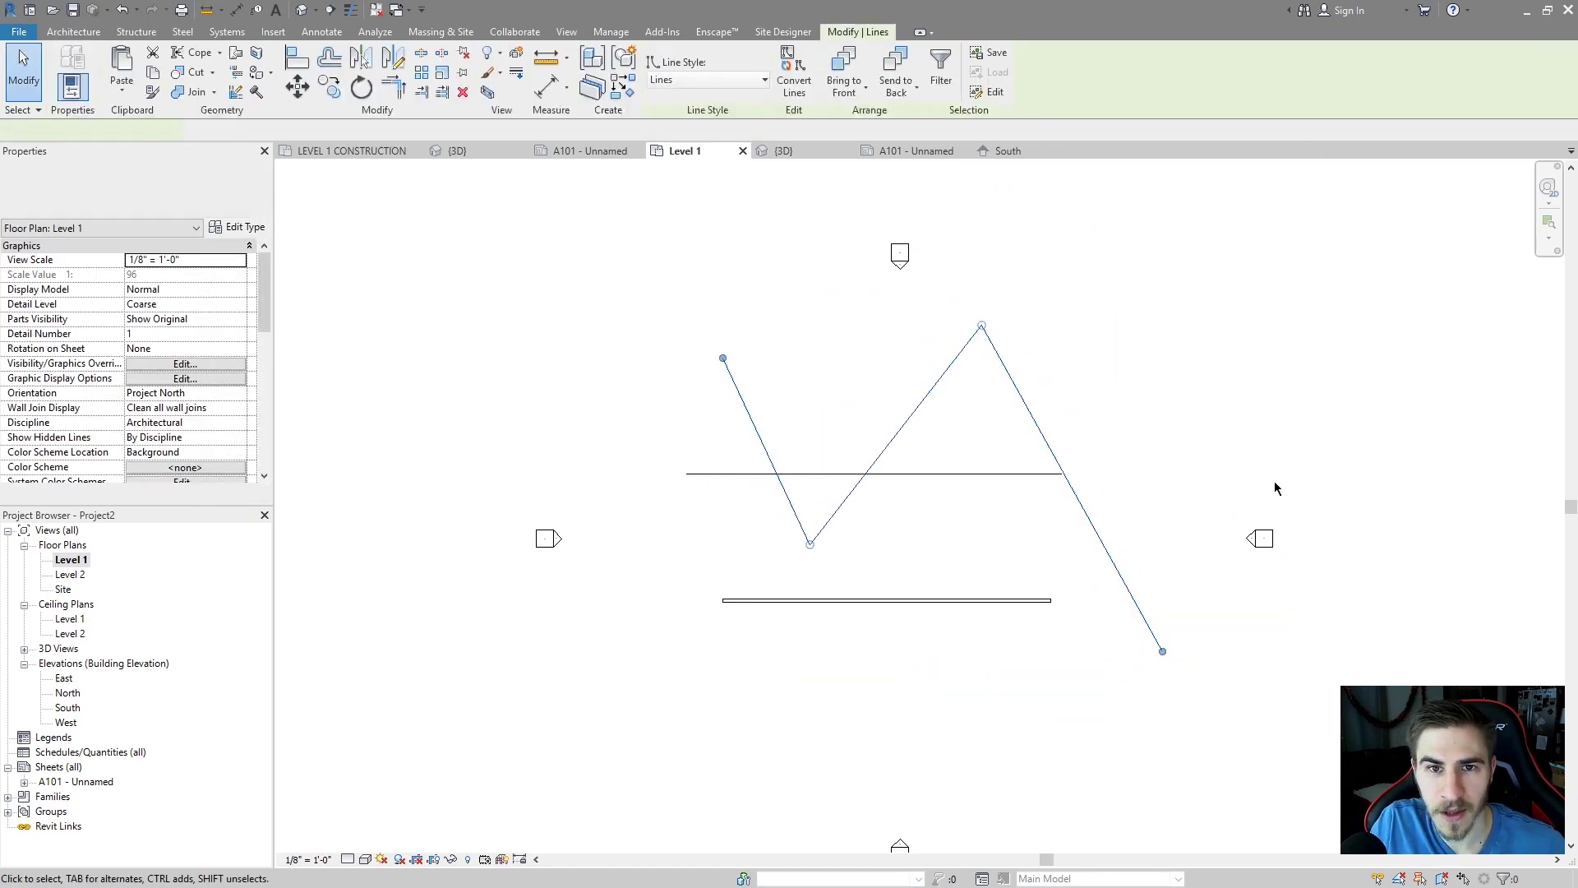
click(791, 85)
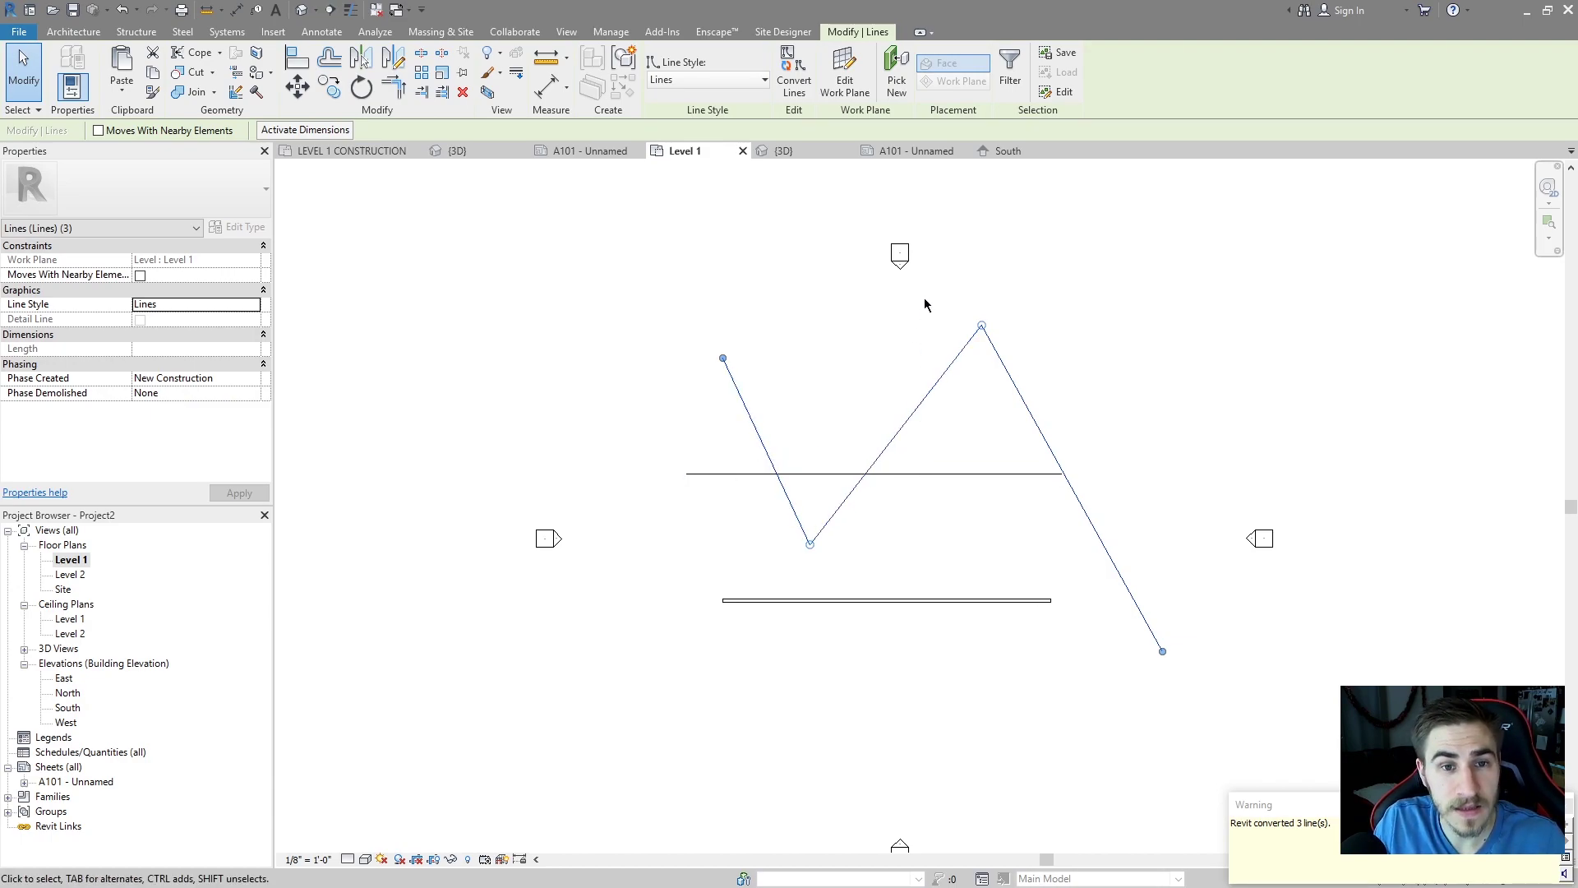
- Examine the converted zigzag of model lines in the 3D view from several angles and clear the selection
click(989, 153)
click(785, 155)
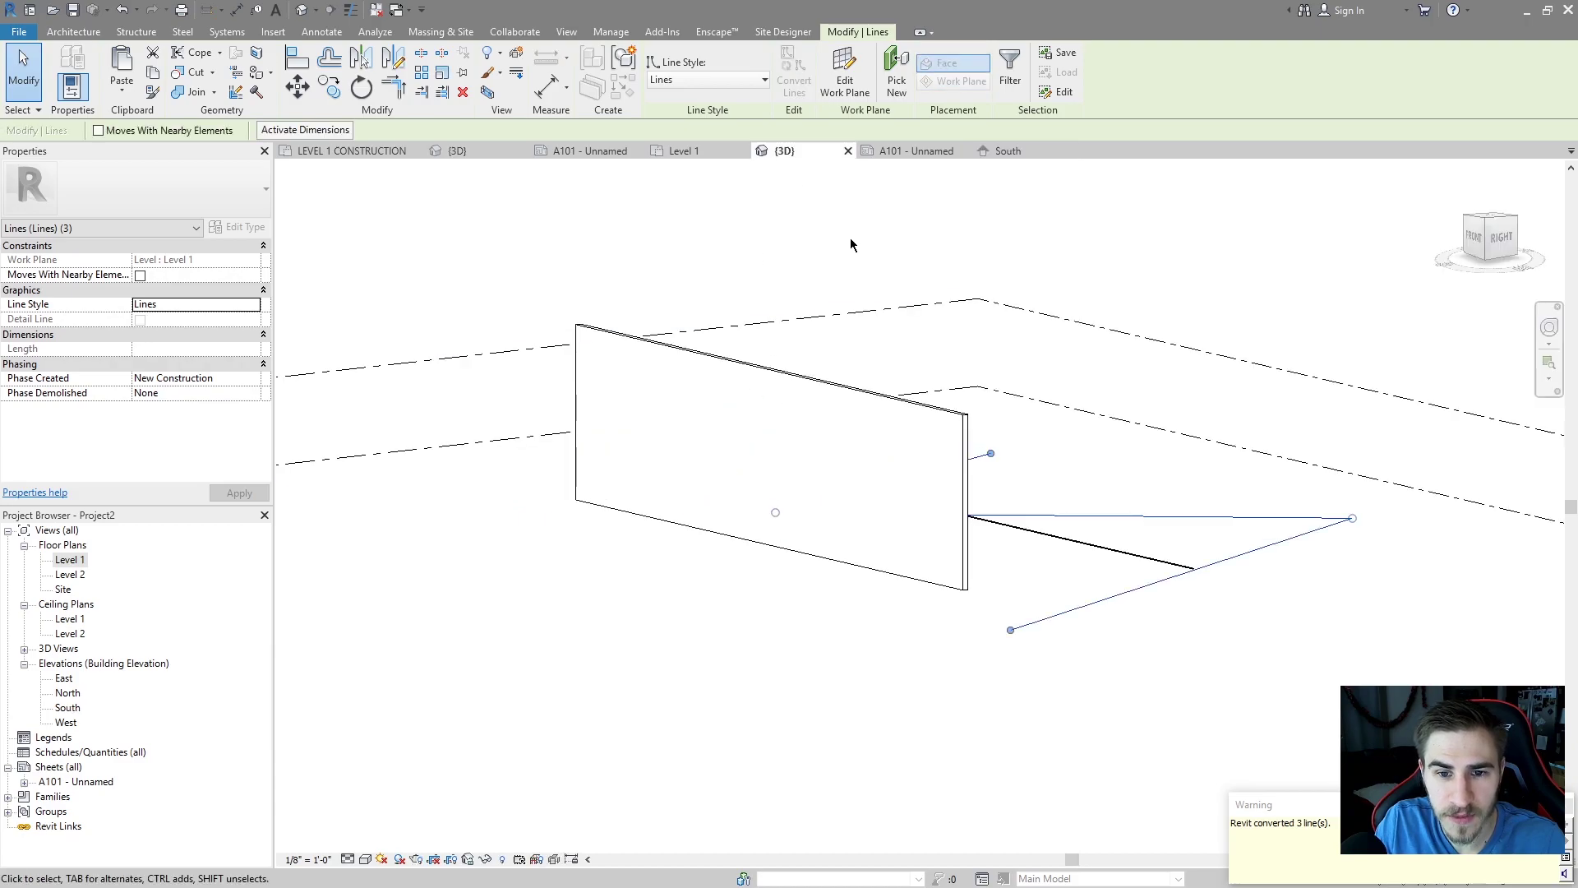
shift+middle_drag(1180, 405, 1034, 458)
key(Escape)
click(1034, 458)
key(Escape)
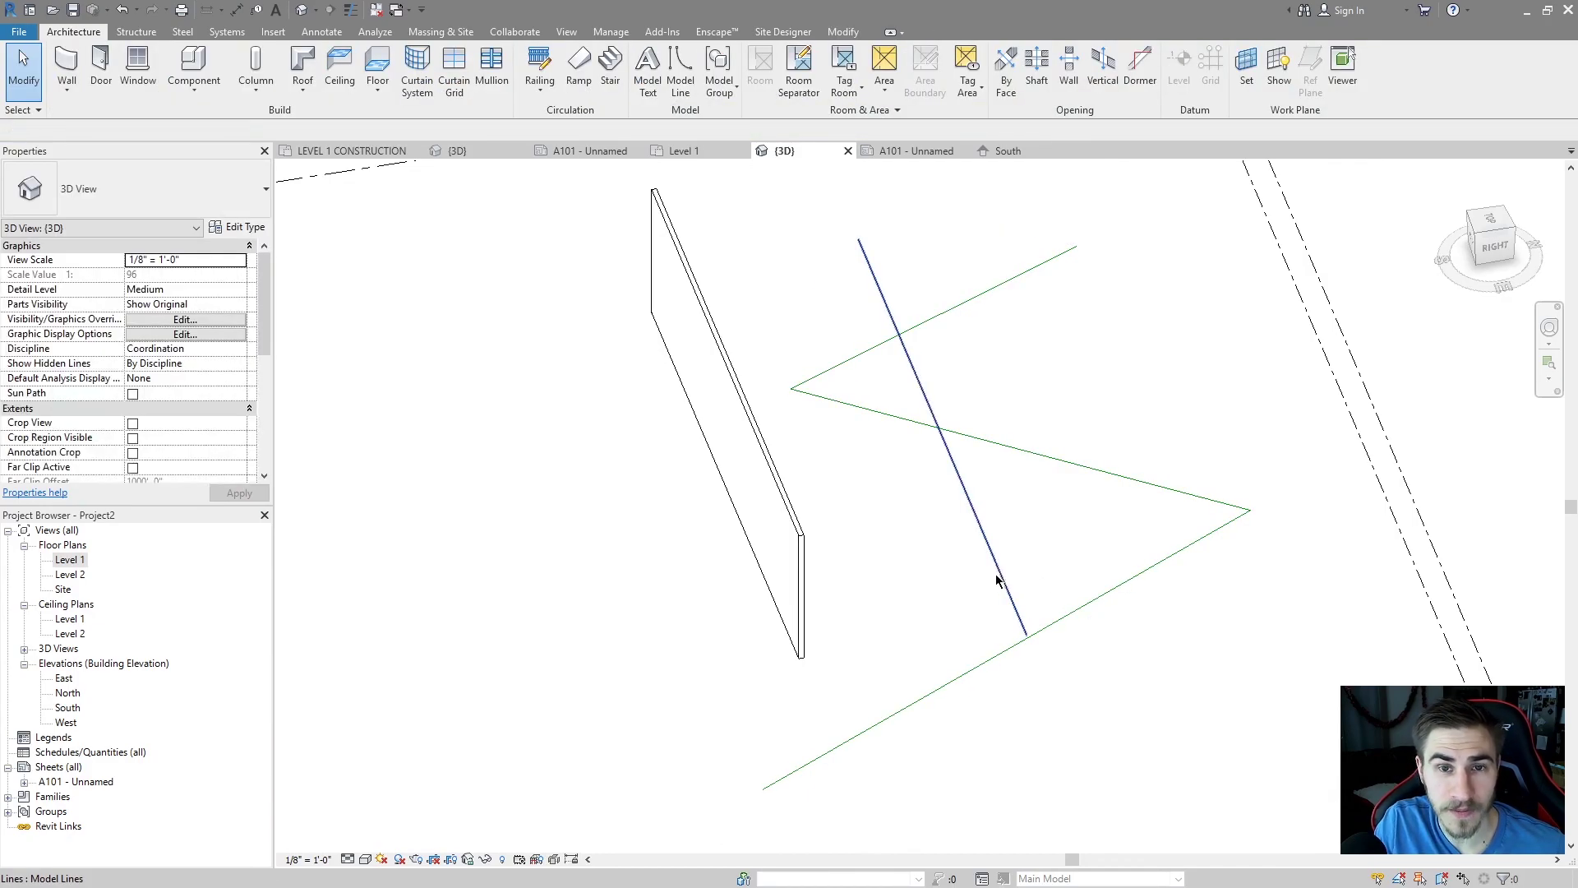
shift+middle_drag(1023, 621, 880, 564)
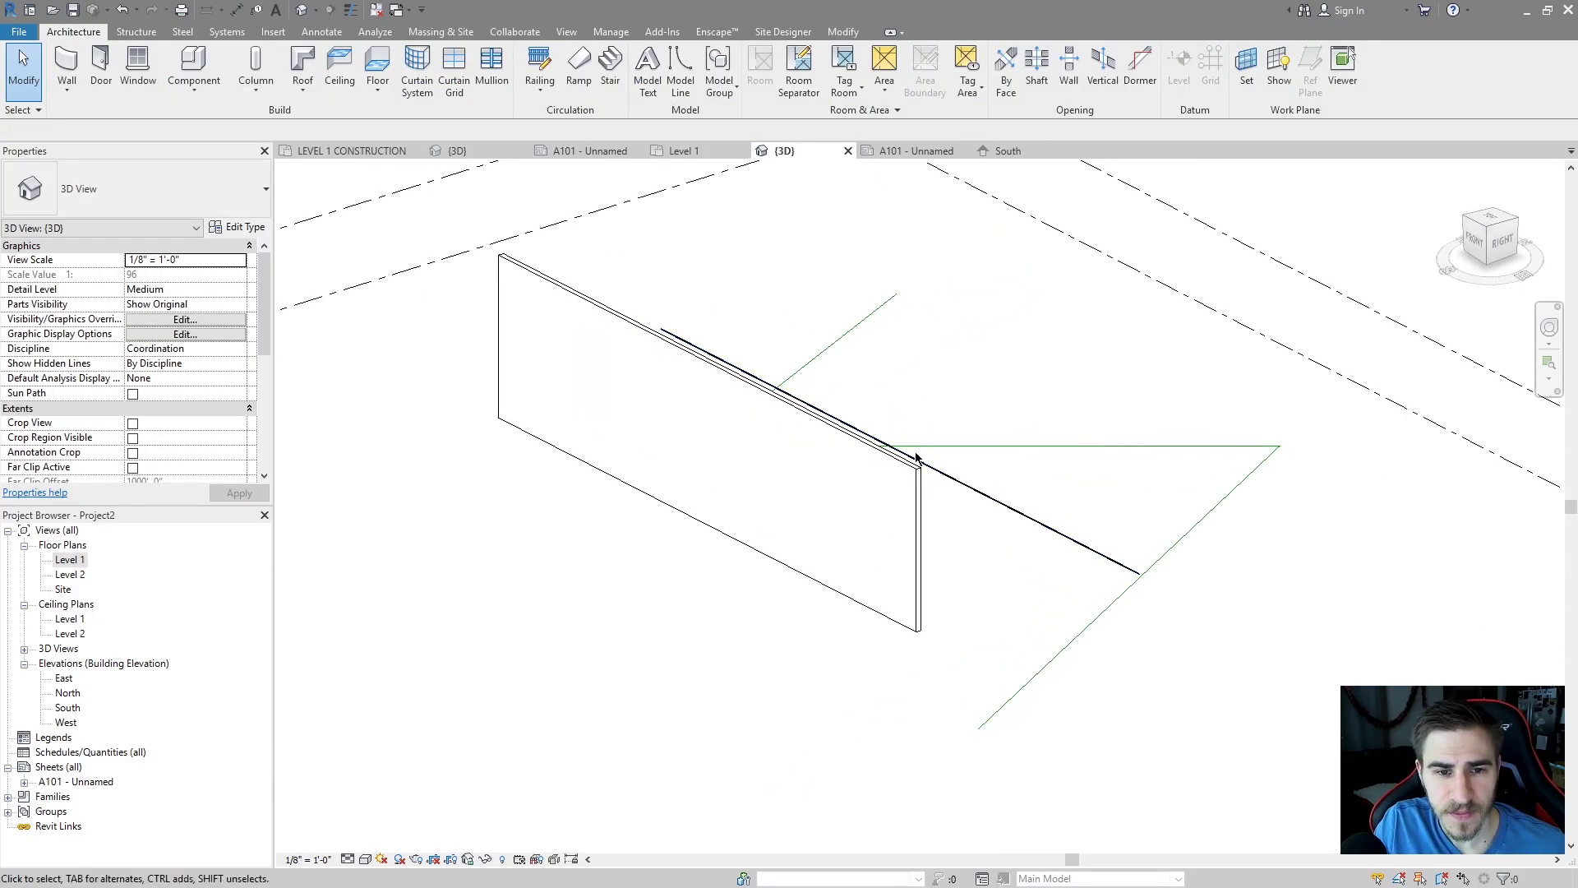
shift+middle_drag(920, 457, 935, 507)
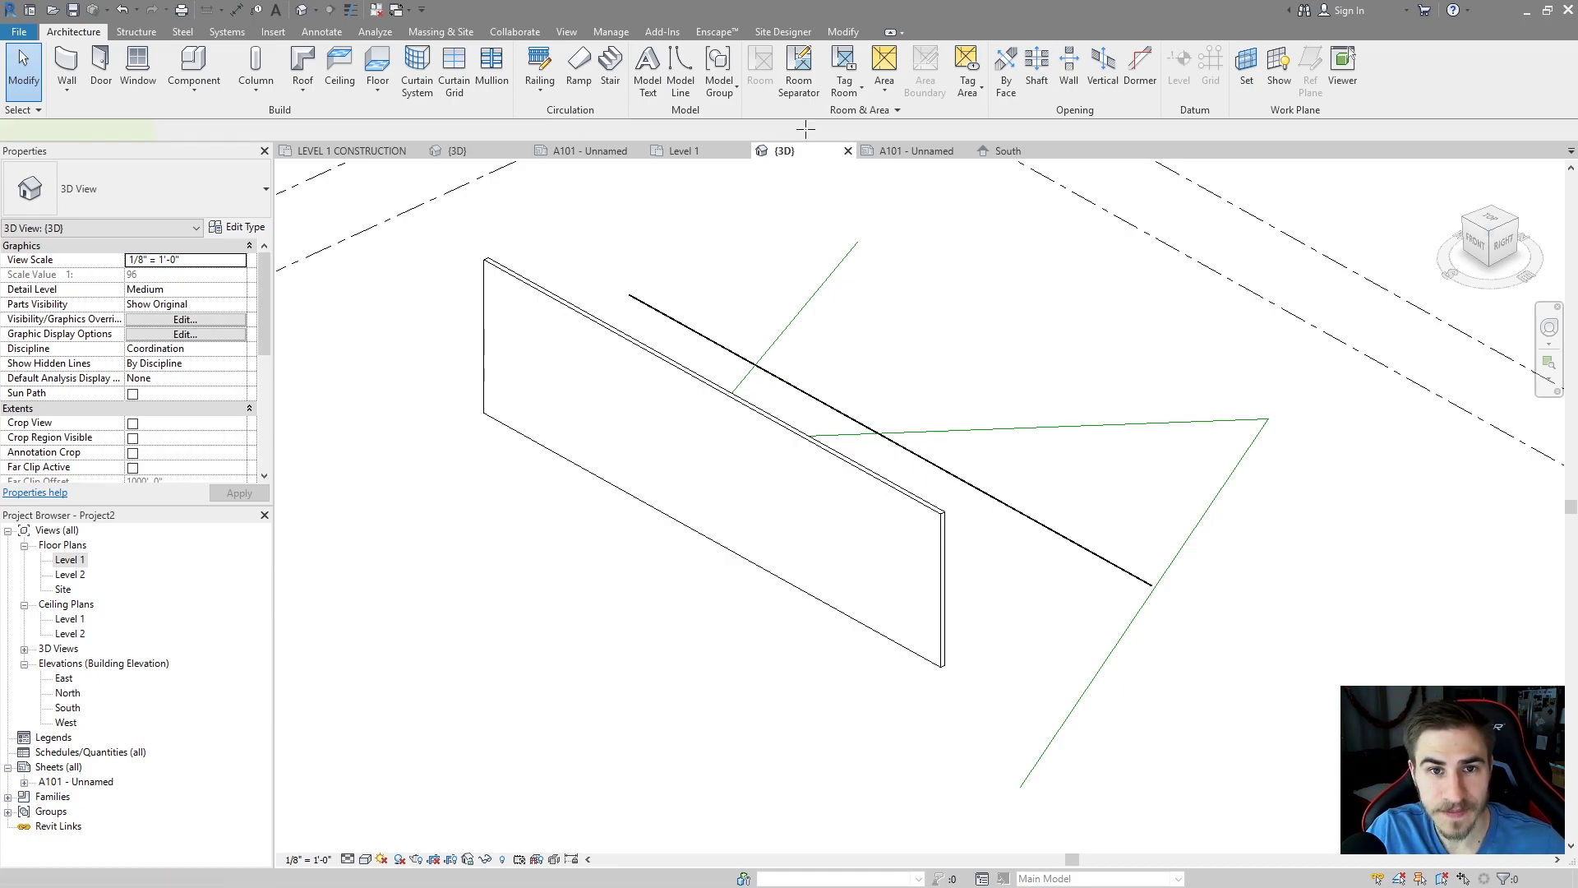
- Draw a two-segment chain of model lines in front of the wall in the 3D view using the Thin Lines style
click(680, 70)
click(802, 80)
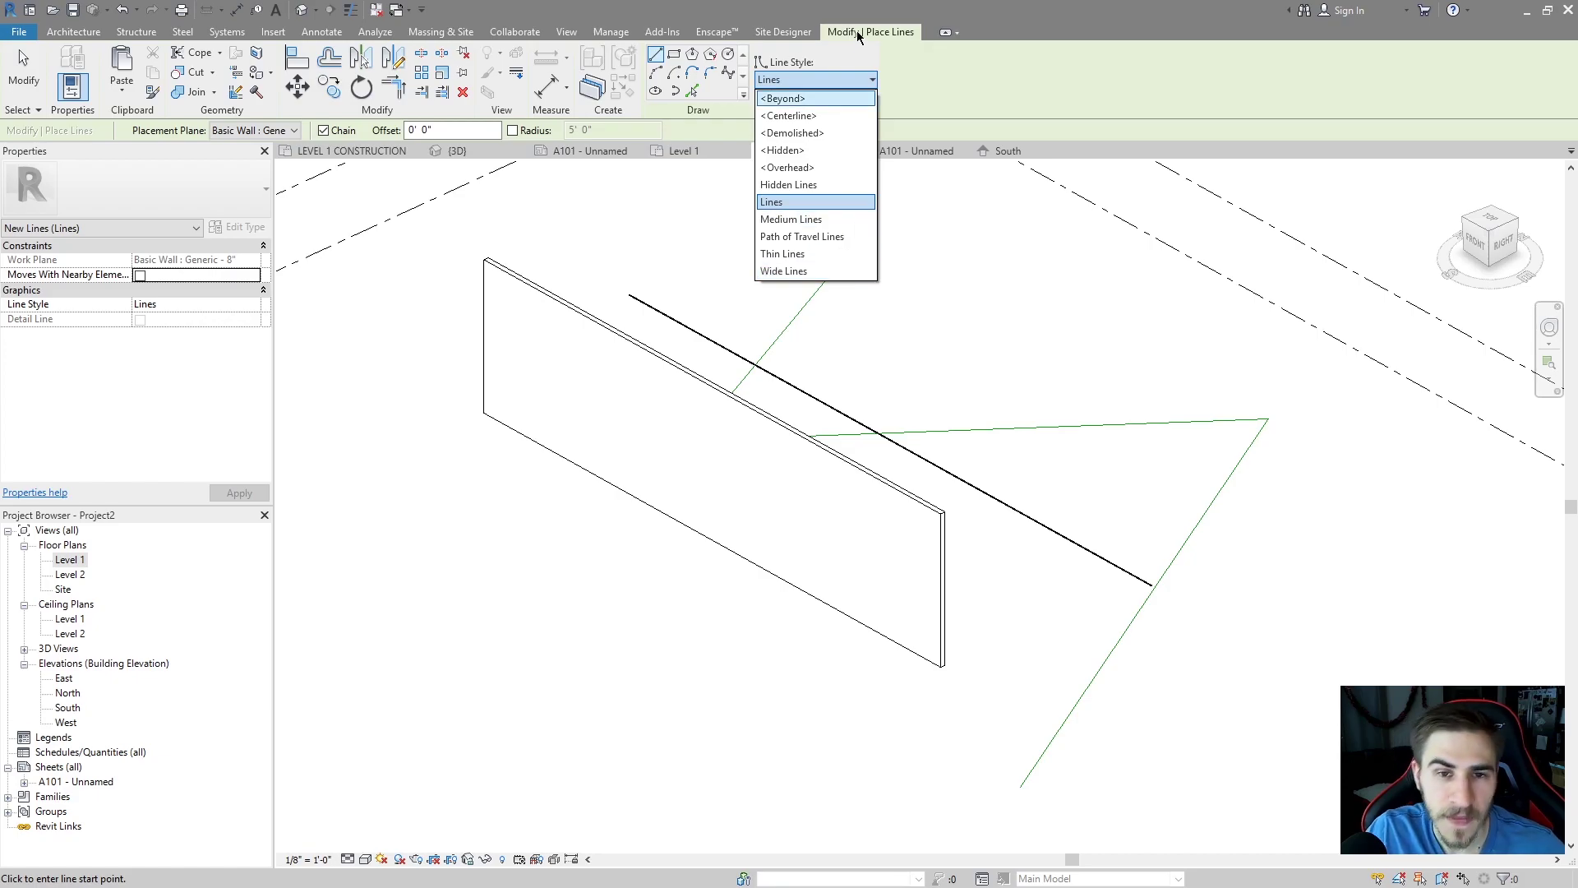
click(810, 254)
click(540, 677)
click(664, 588)
click(705, 685)
key(Escape)
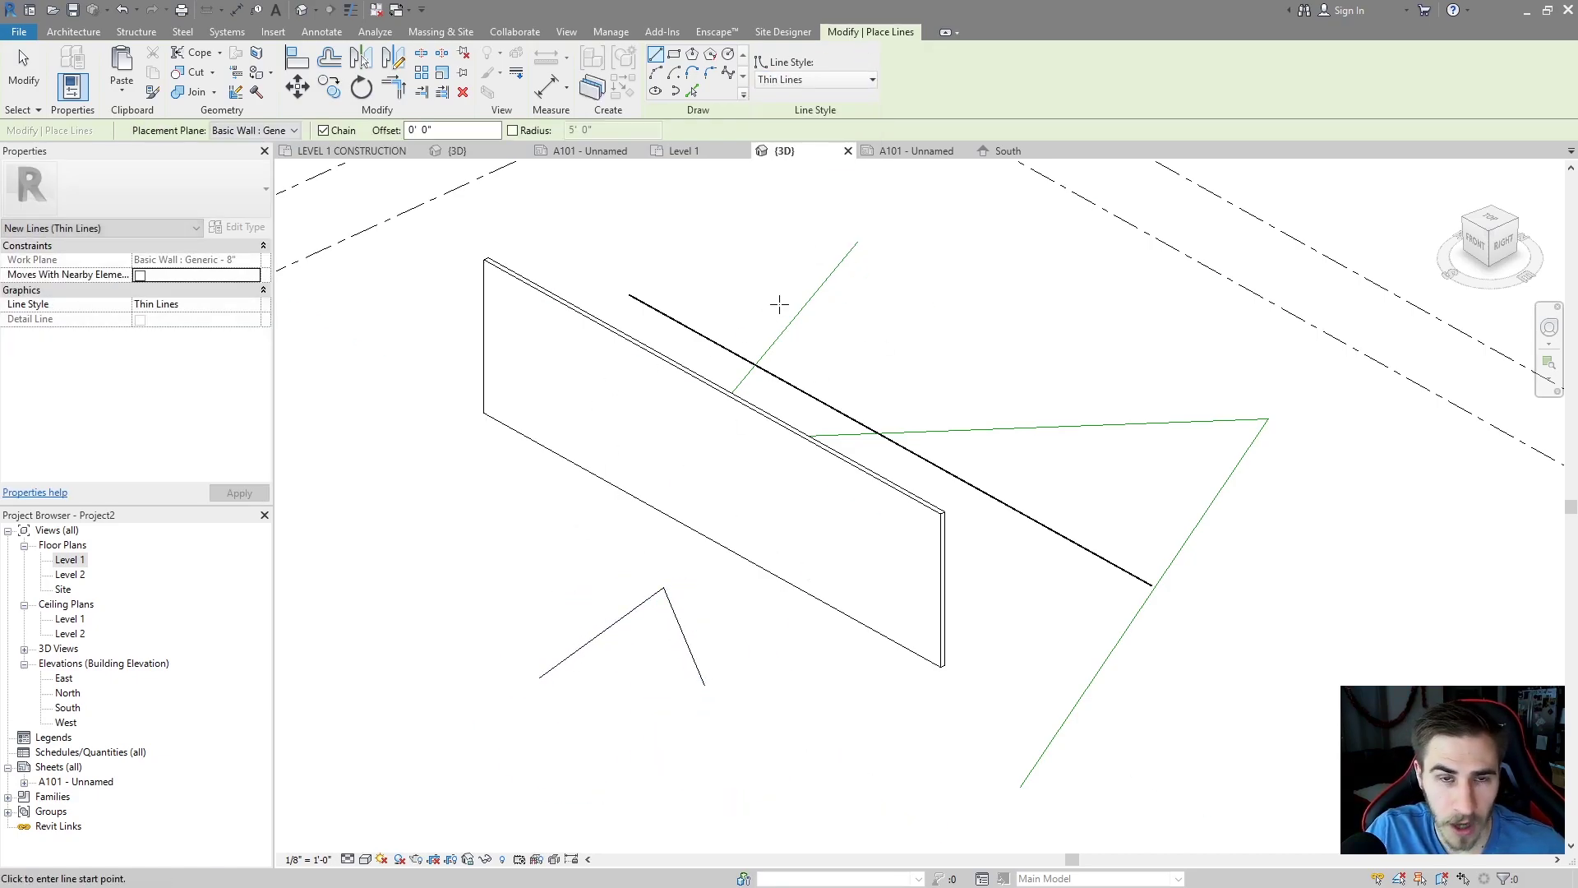
- Check the line styles available for model lines, open the project's Line Styles settings and expand the Lines category
click(837, 83)
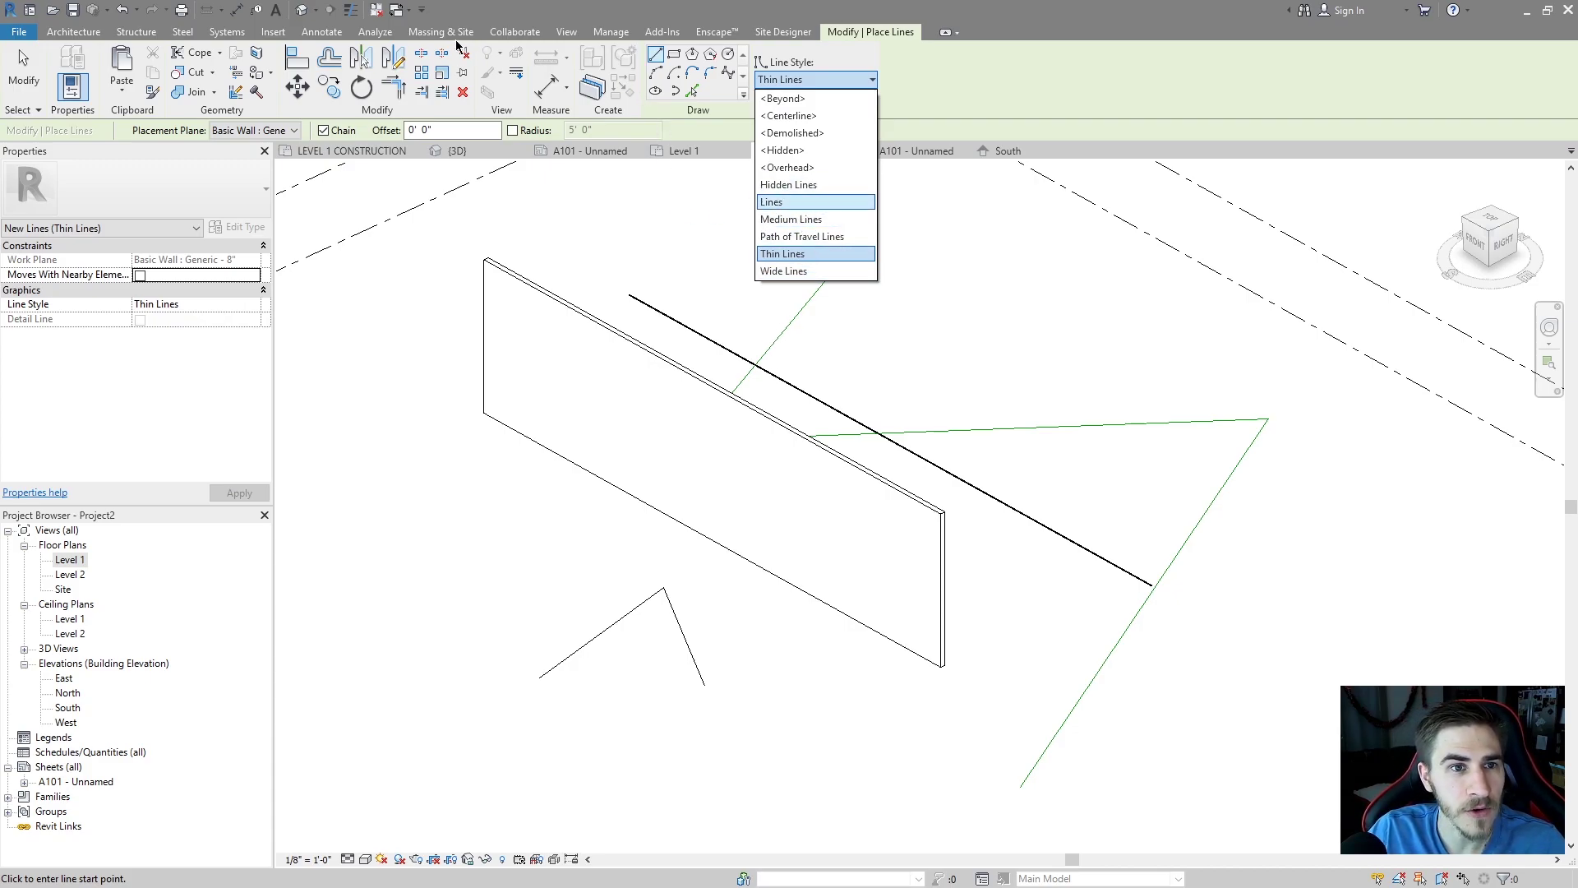
click(613, 33)
click(623, 36)
click(757, 74)
click(830, 276)
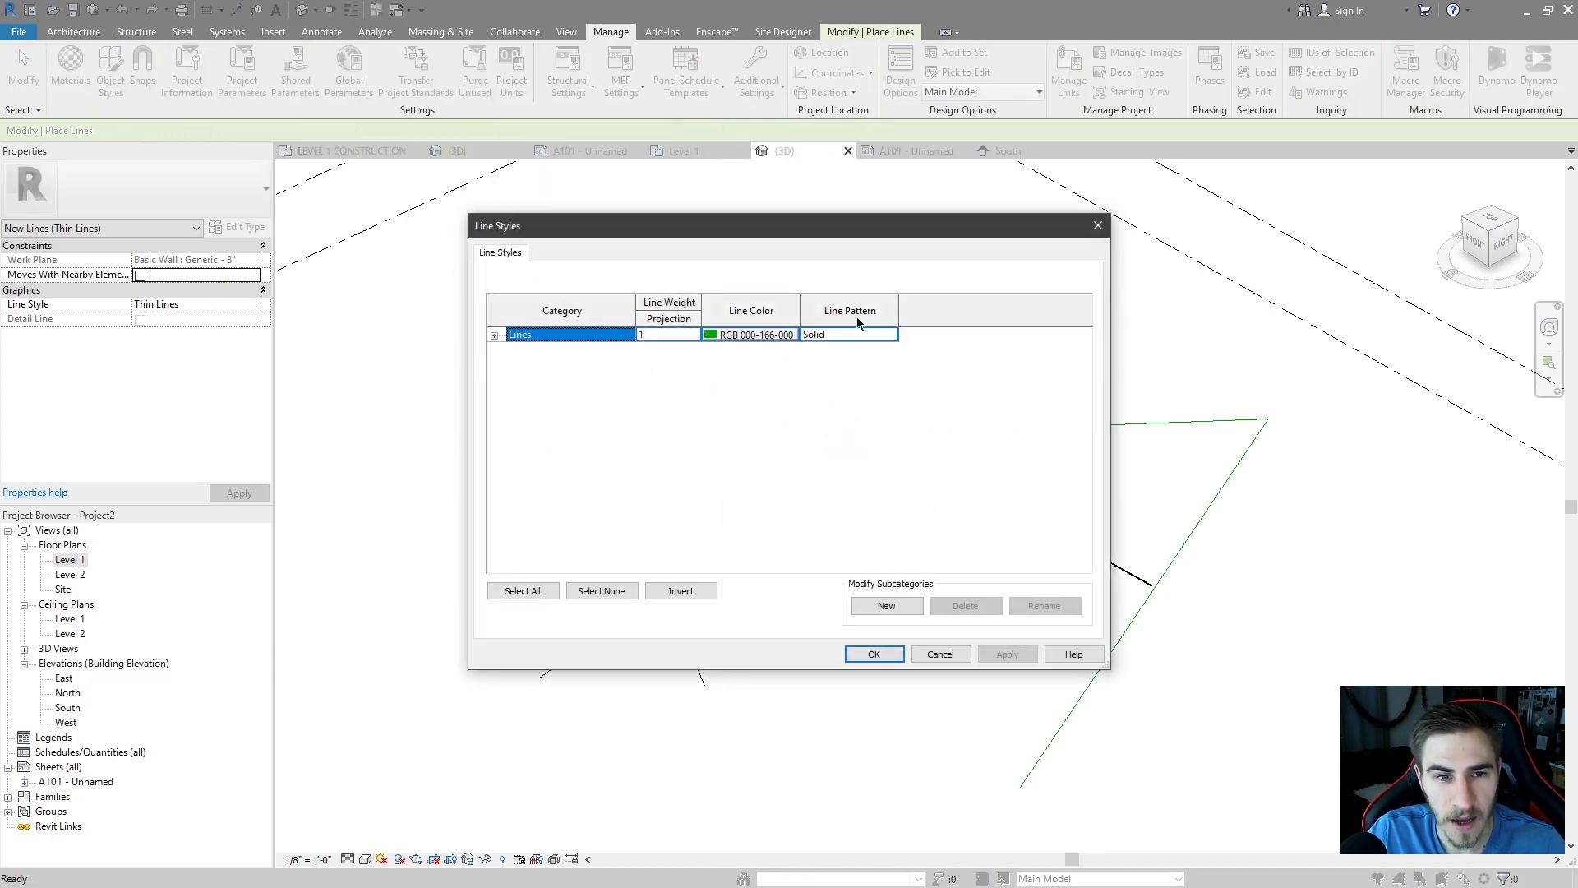
click(494, 334)
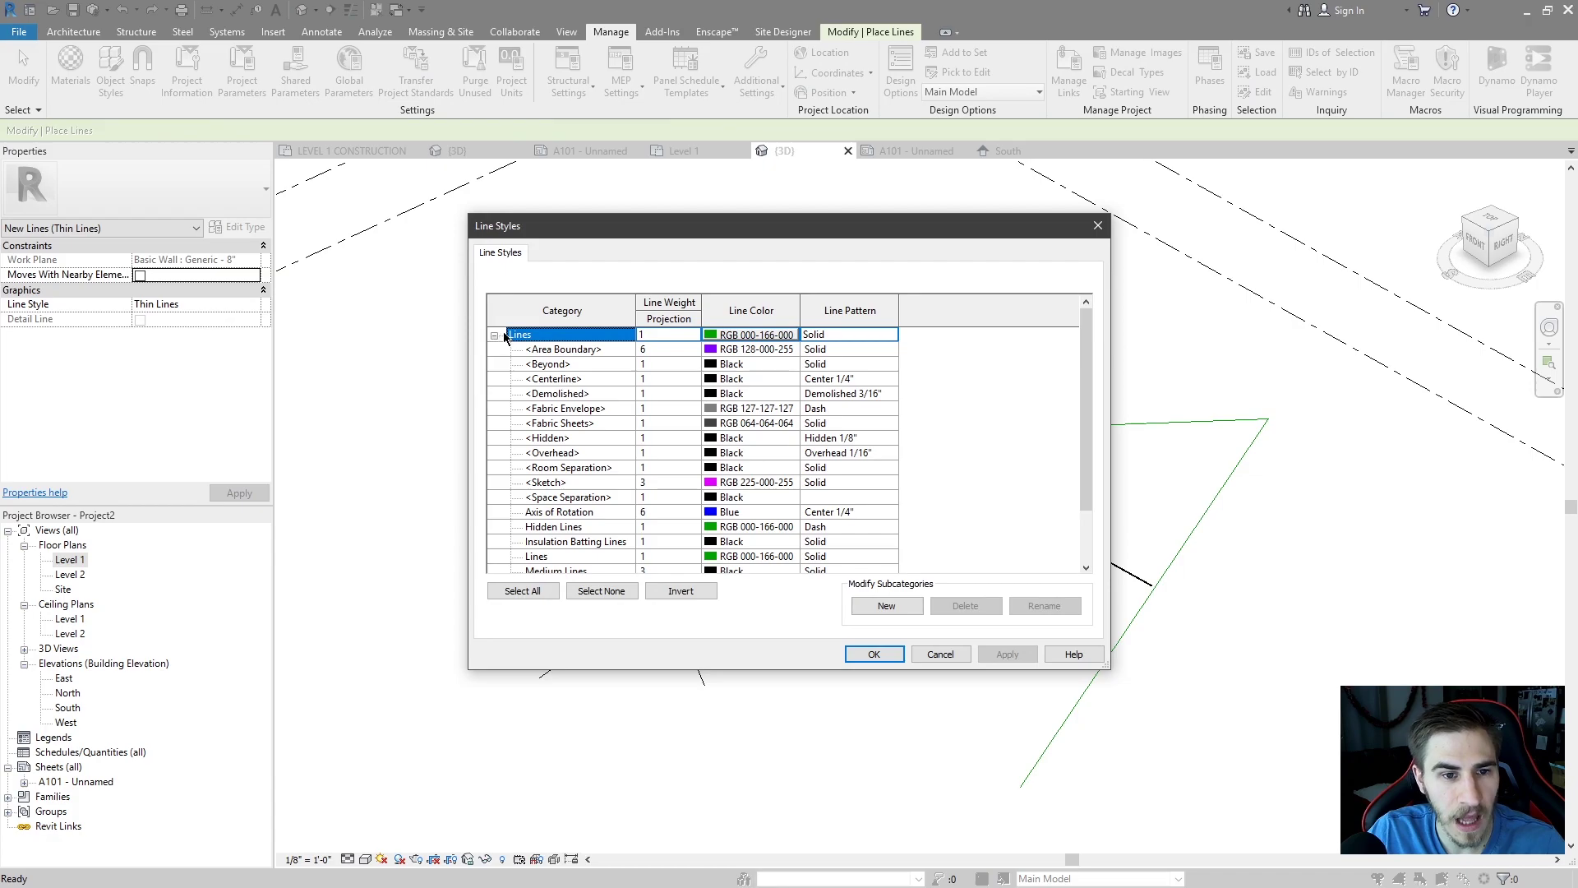
- Examine the weights, colors and patterns of the system and editable line styles, and select the <Area Boundary> style
scroll(589, 376, down, 2)
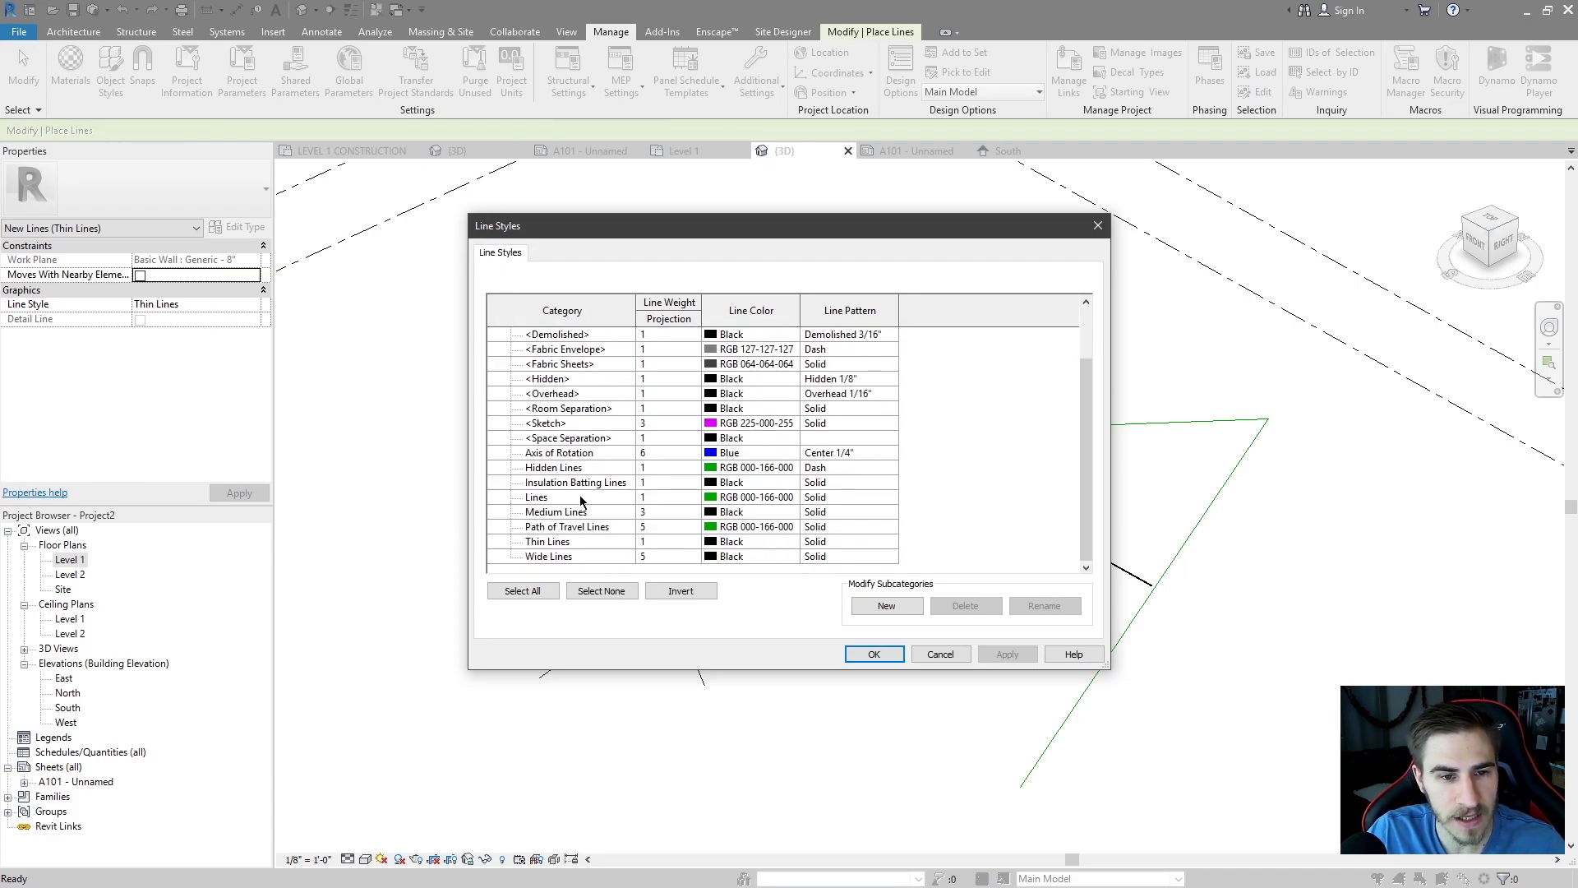
scroll(584, 494, up, 2)
scroll(617, 460, down, 2)
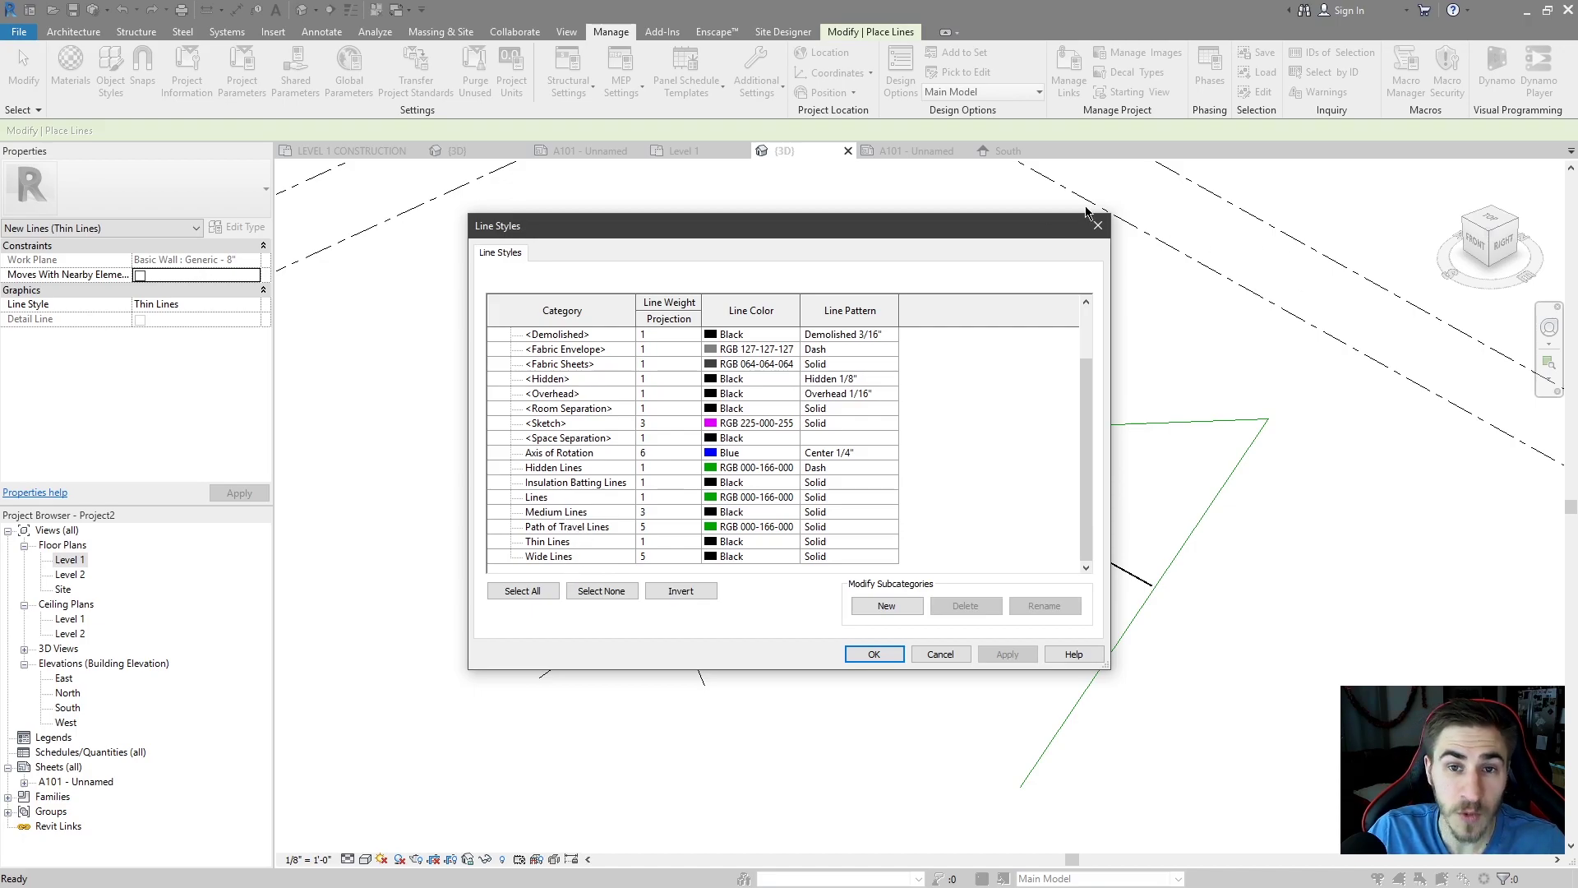
scroll(629, 500, up, 2)
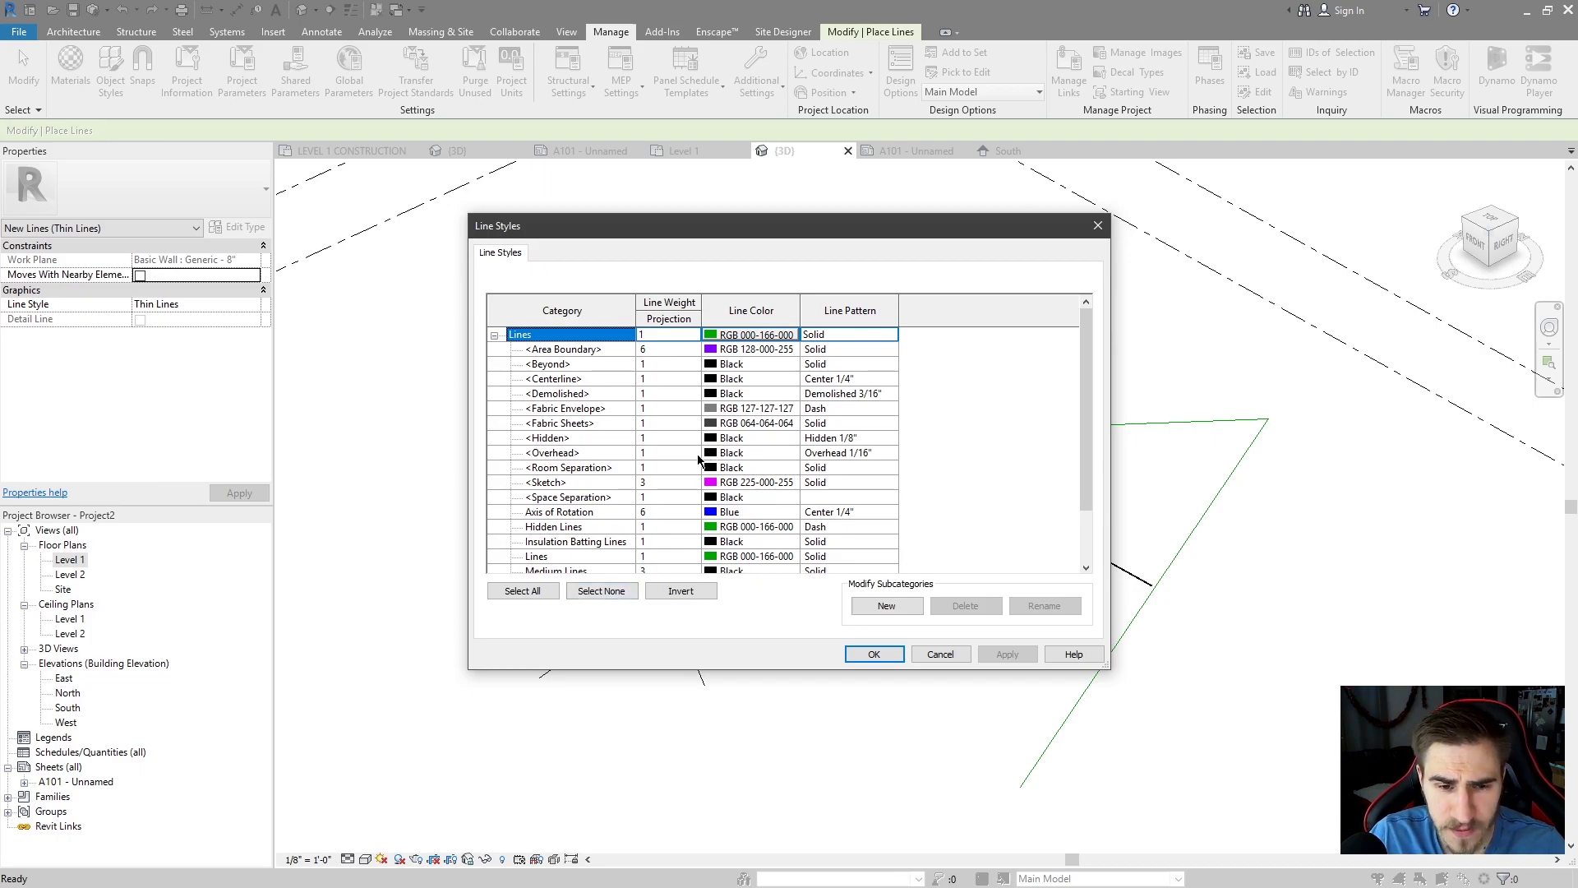
scroll(674, 415, down, 2)
scroll(654, 444, up, 1)
scroll(657, 411, down, 3)
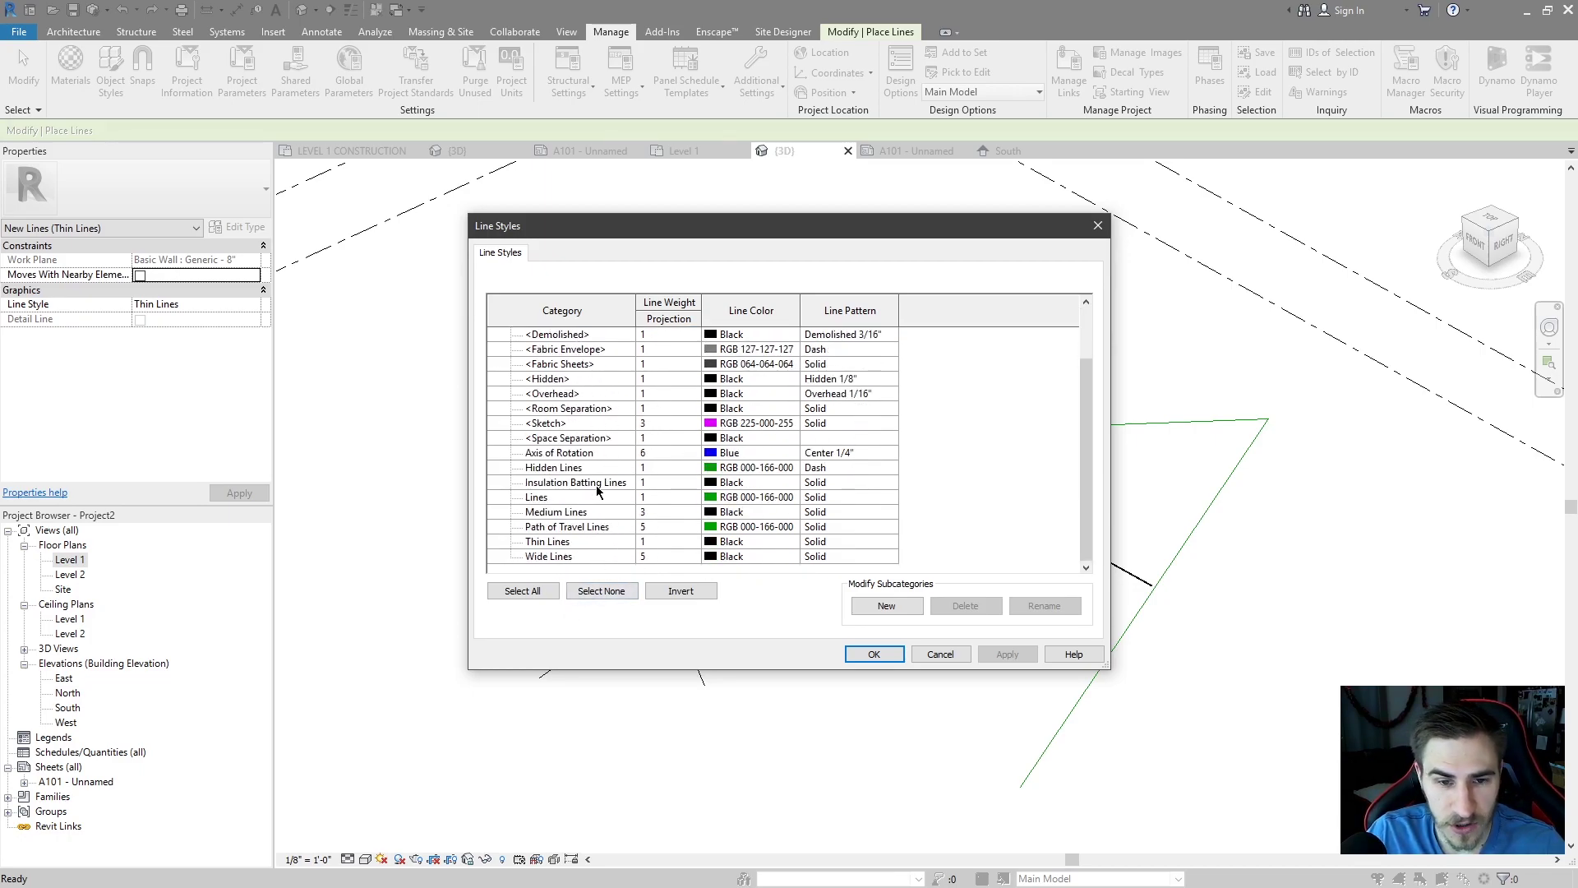
scroll(584, 526, up, 3)
scroll(567, 427, down, 3)
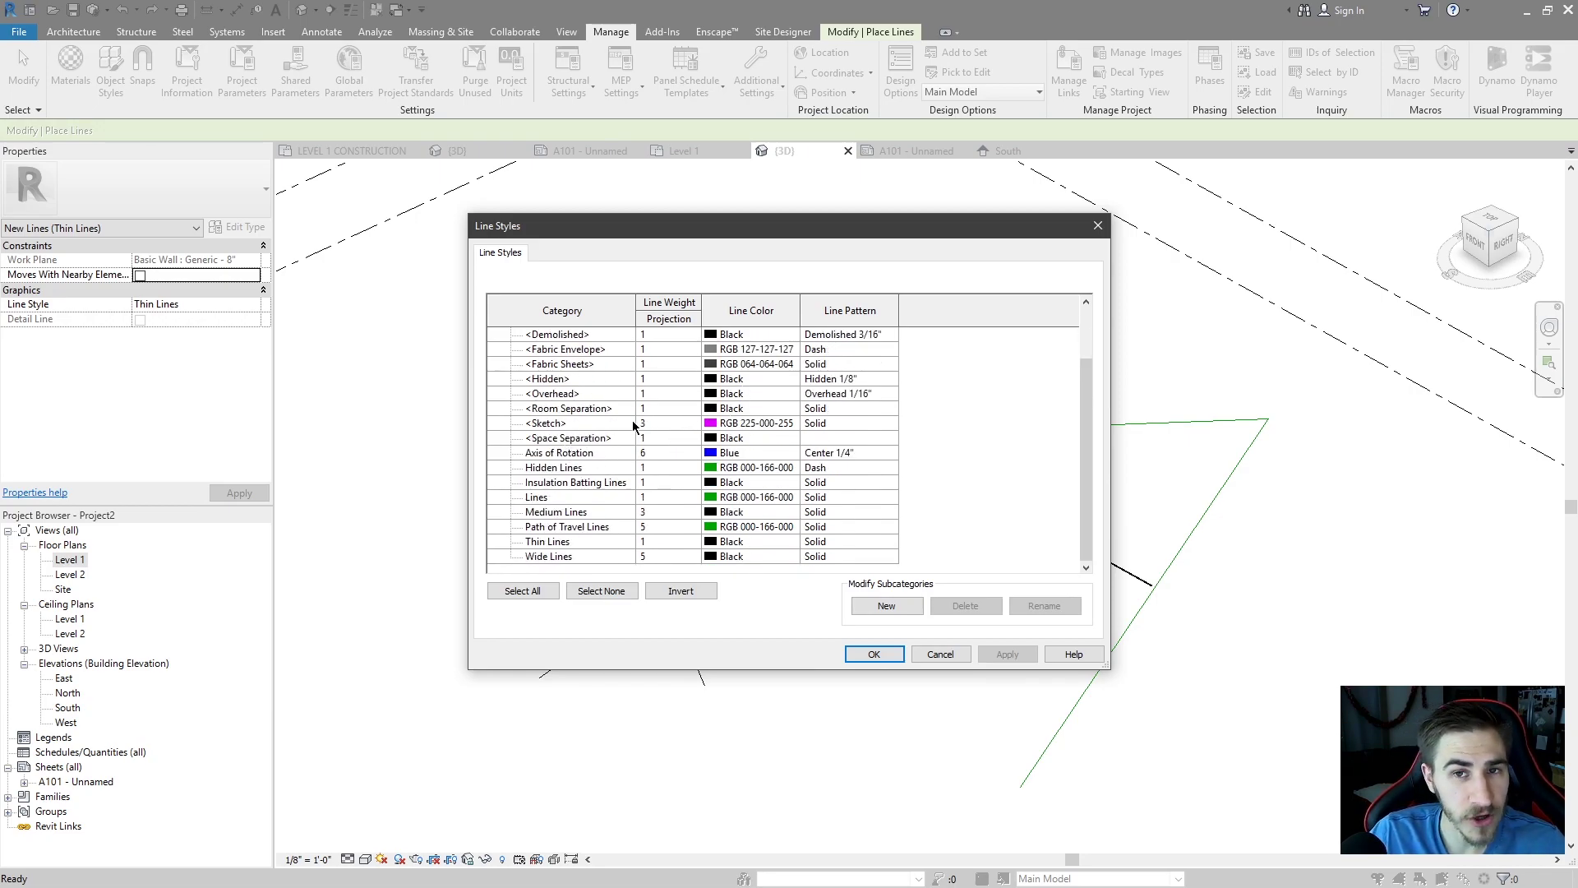
scroll(693, 437, up, 4)
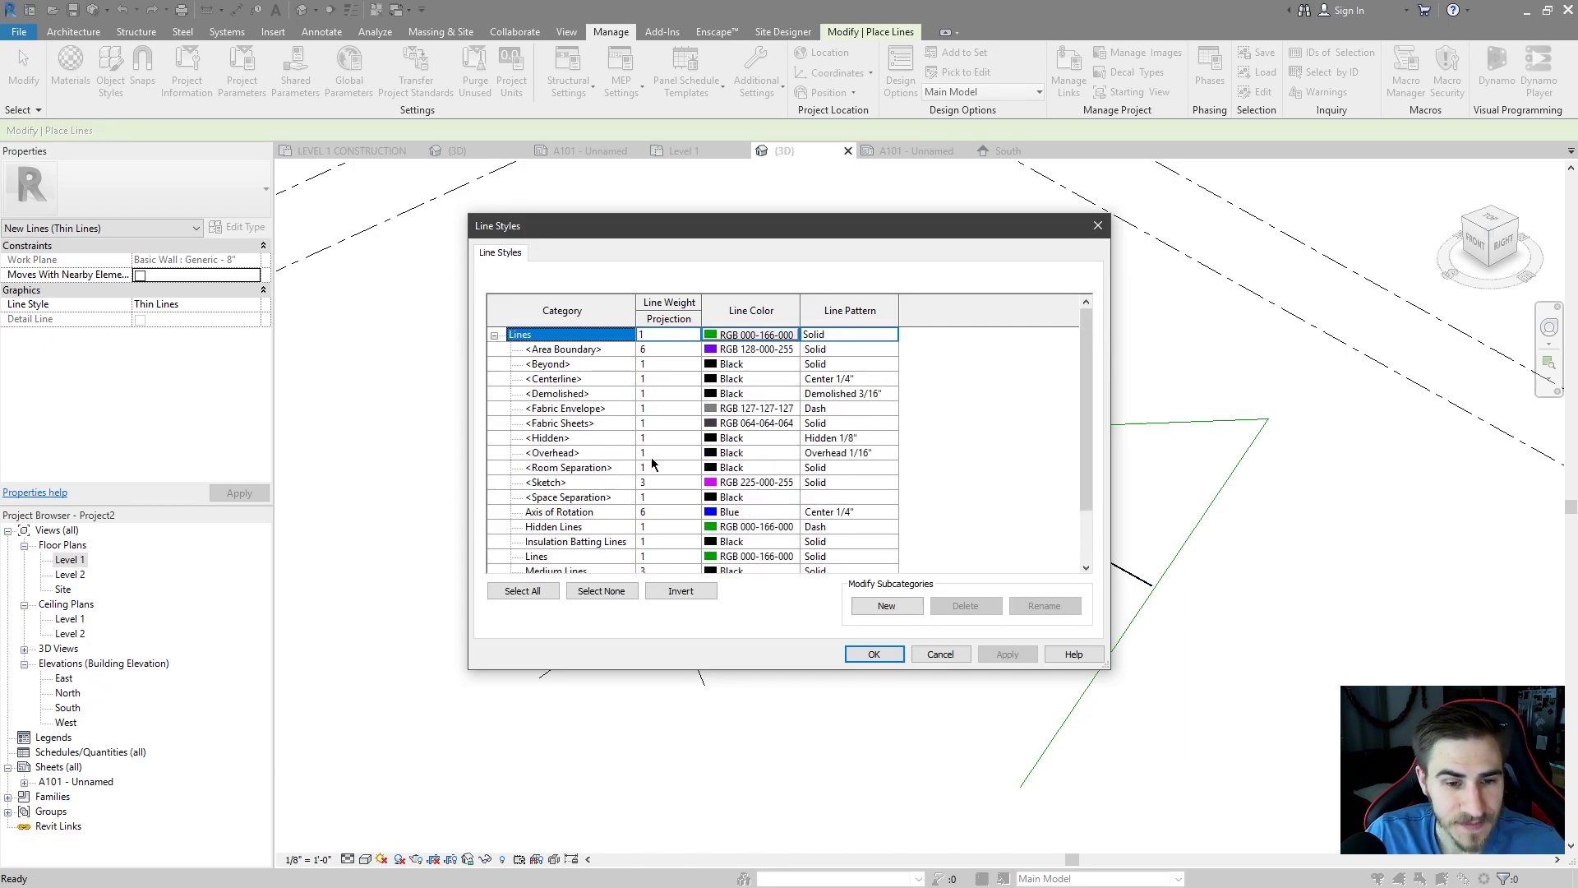
scroll(608, 403, down, 3)
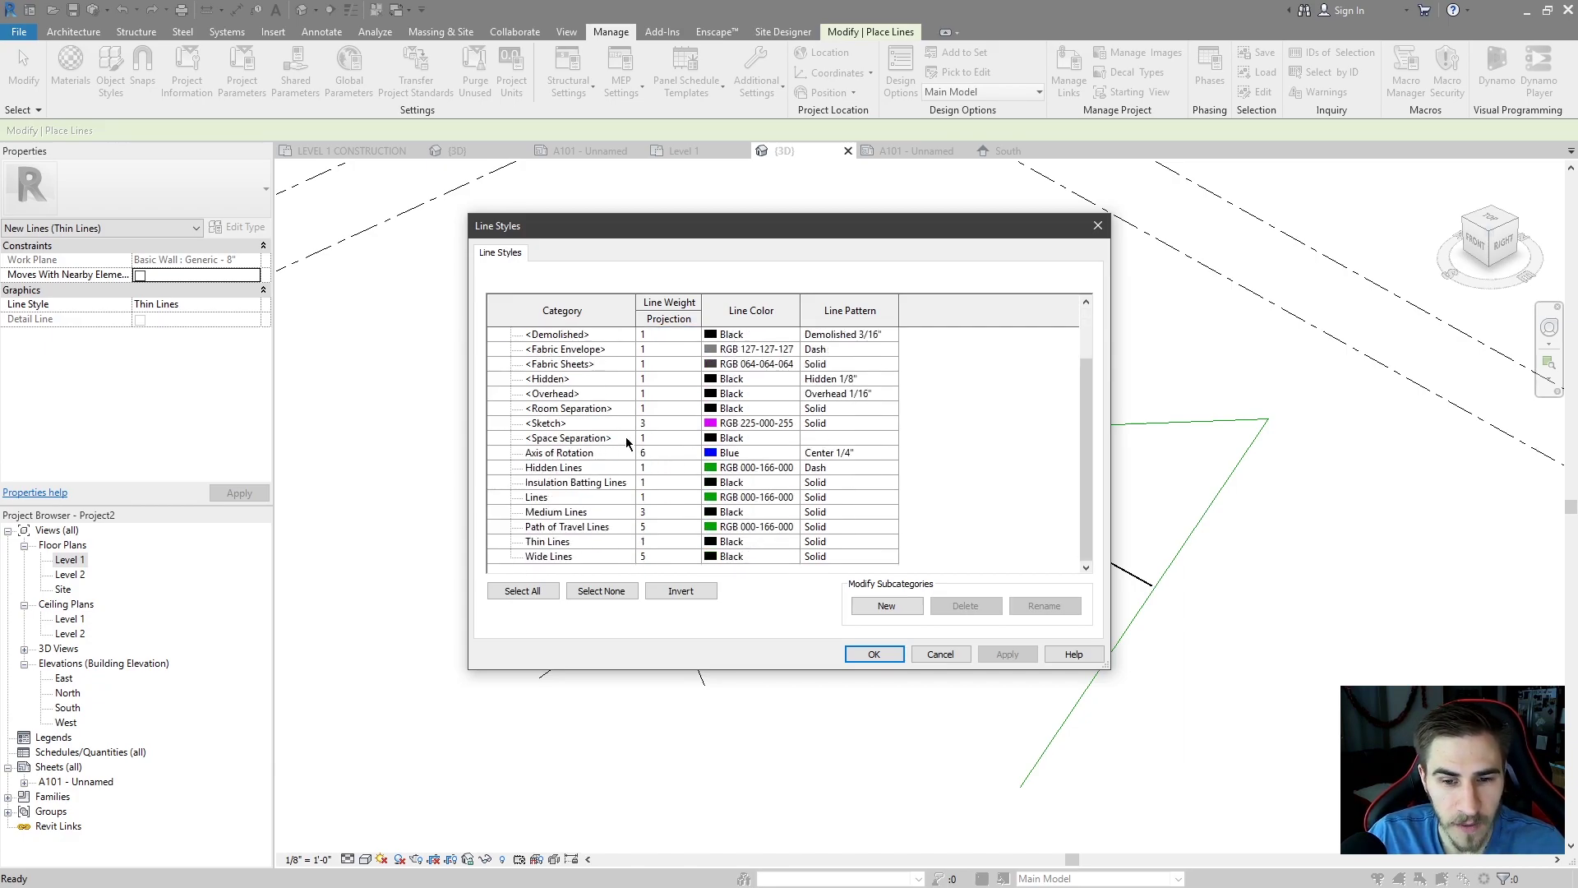
scroll(547, 561, up, 2)
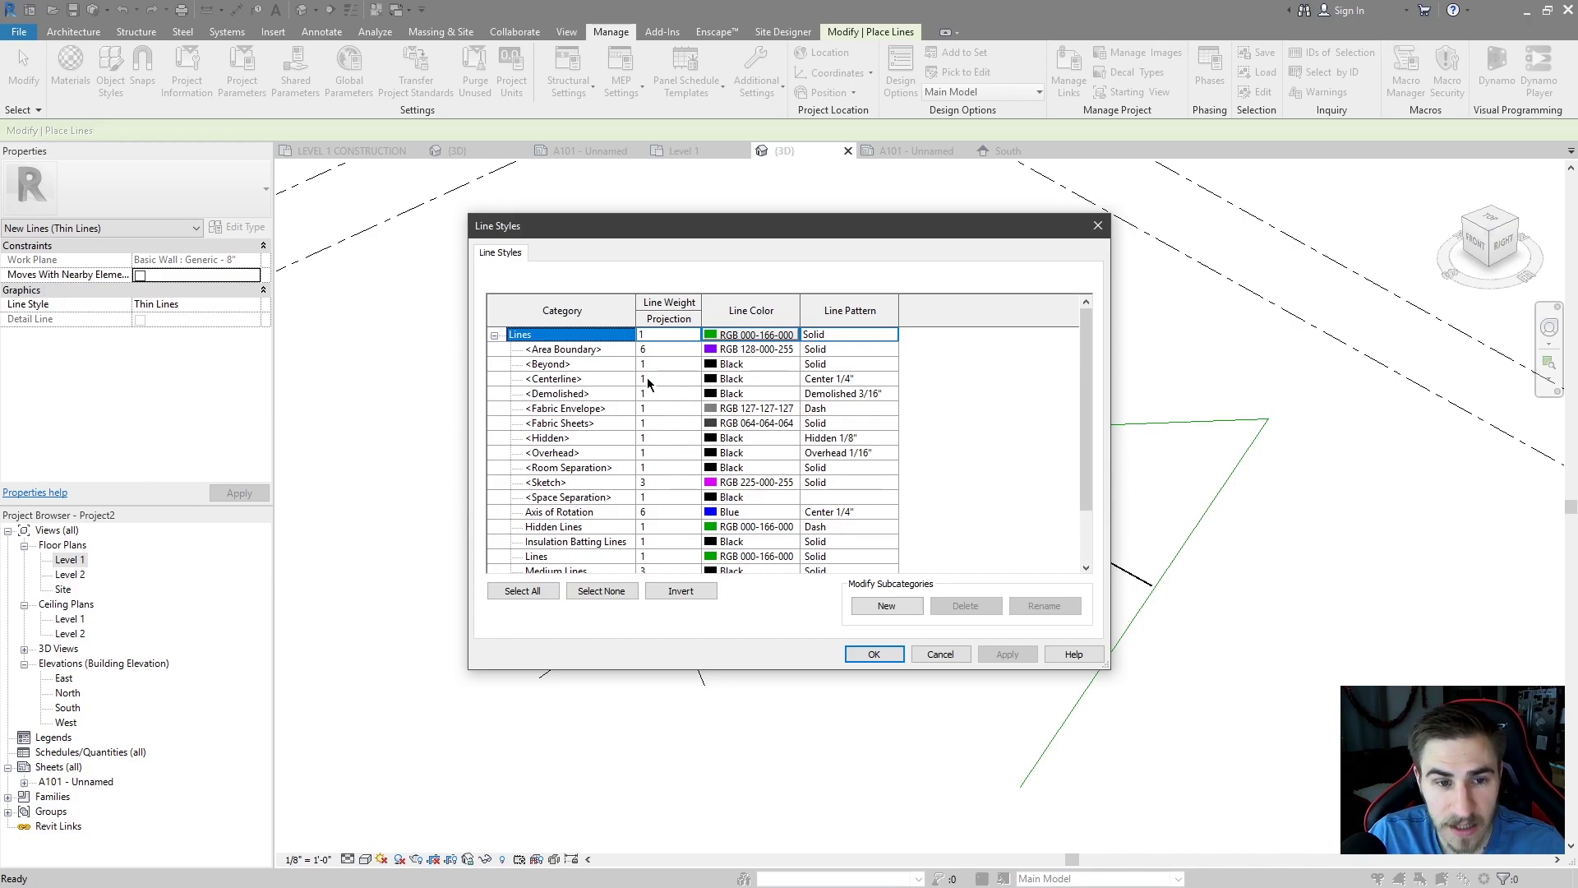
scroll(613, 392, down, 3)
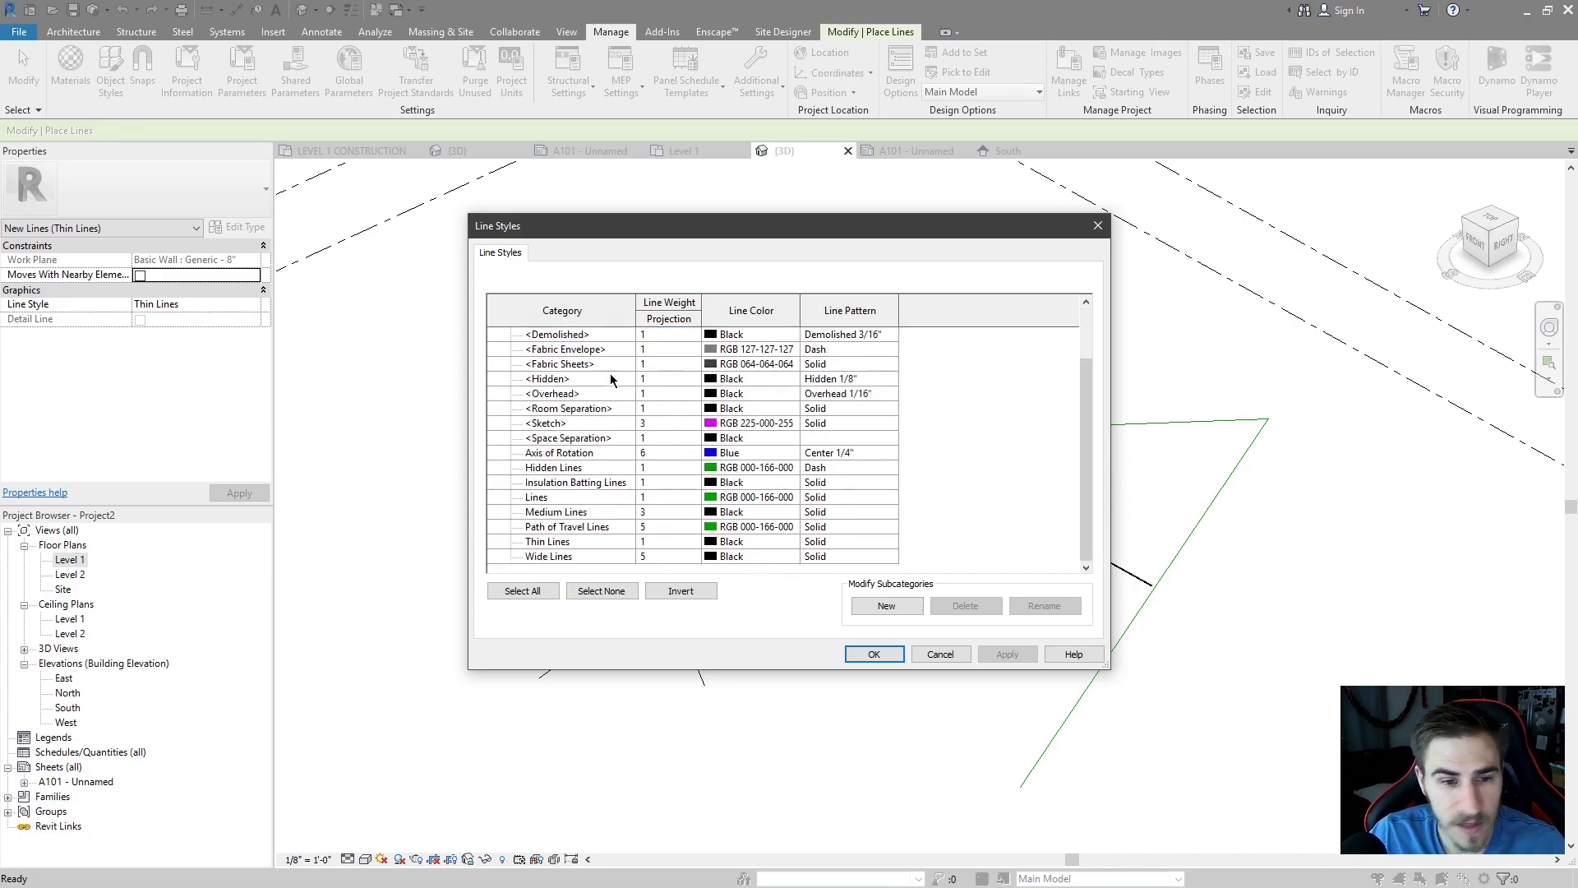
scroll(560, 478, up, 1)
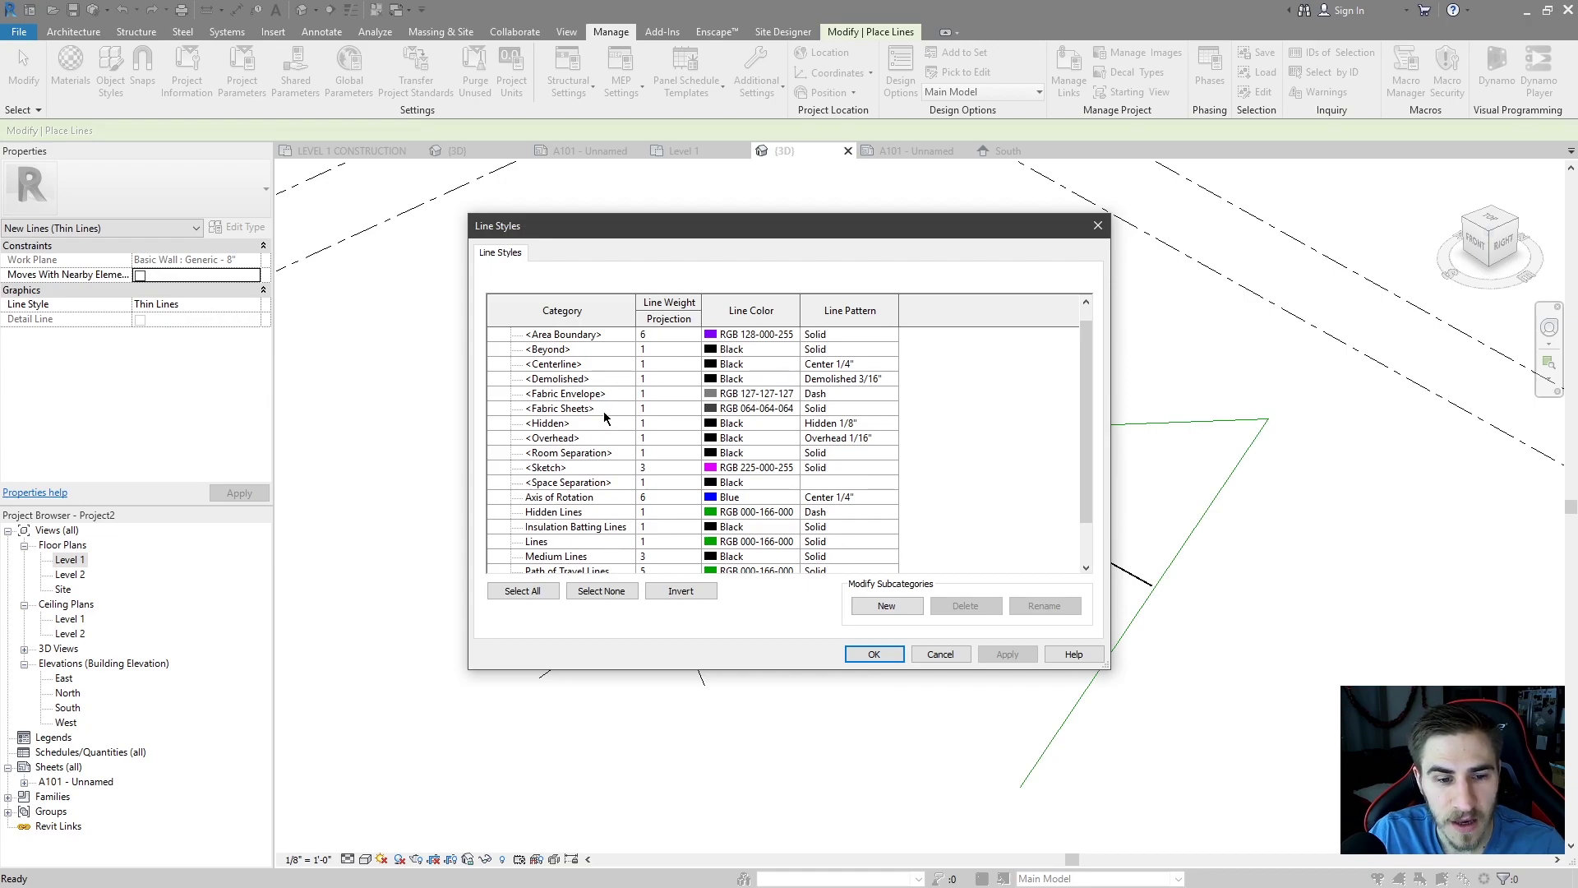
scroll(579, 508, up, 1)
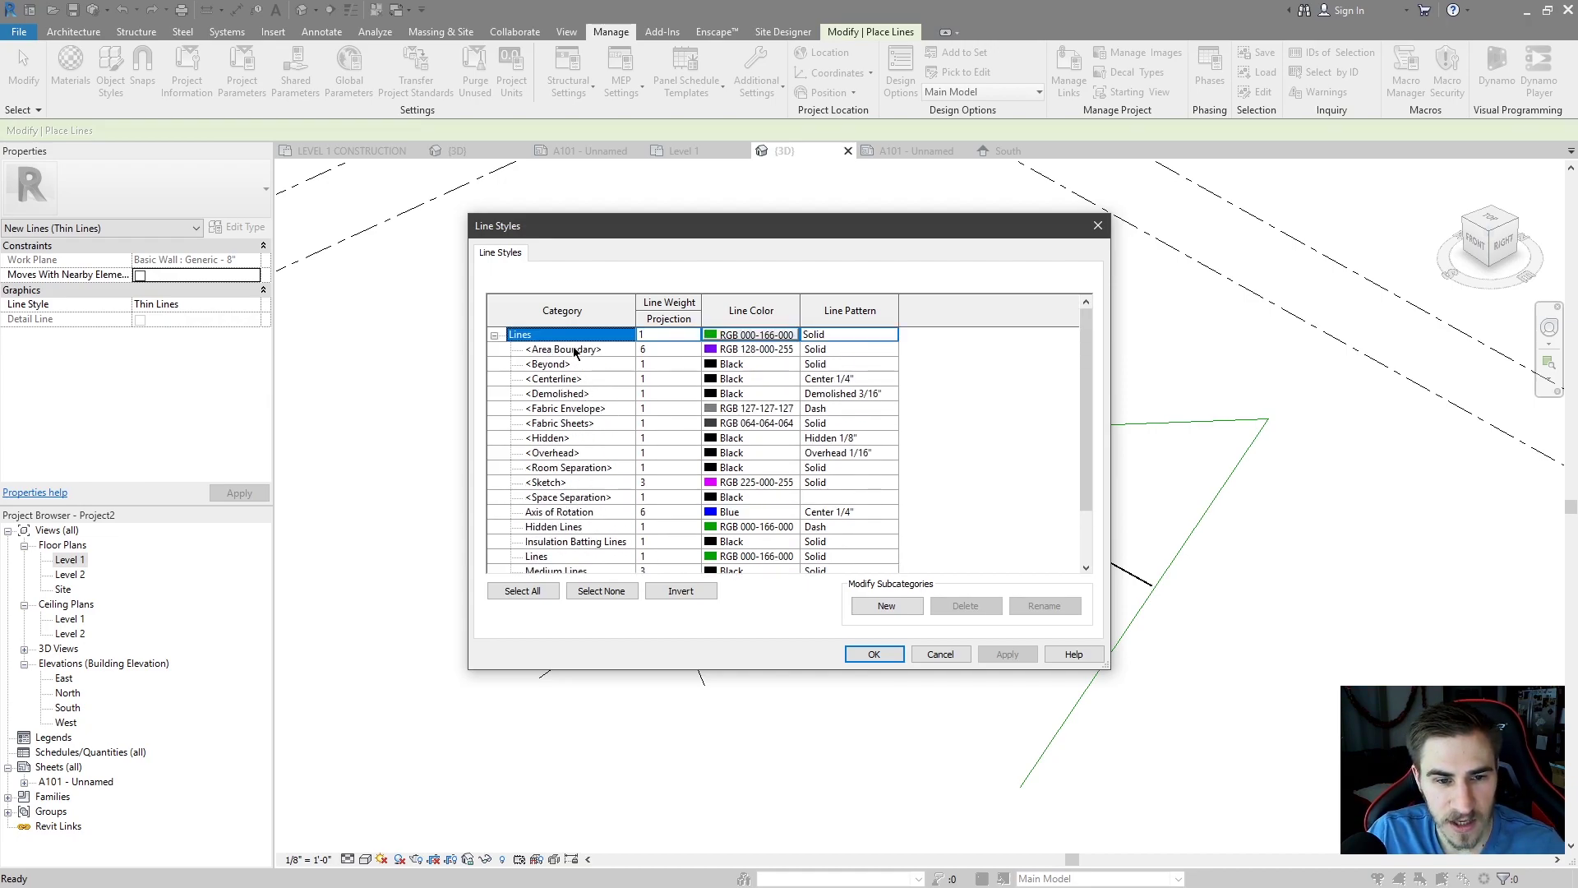
scroll(567, 357, down, 2)
scroll(553, 520, up, 2)
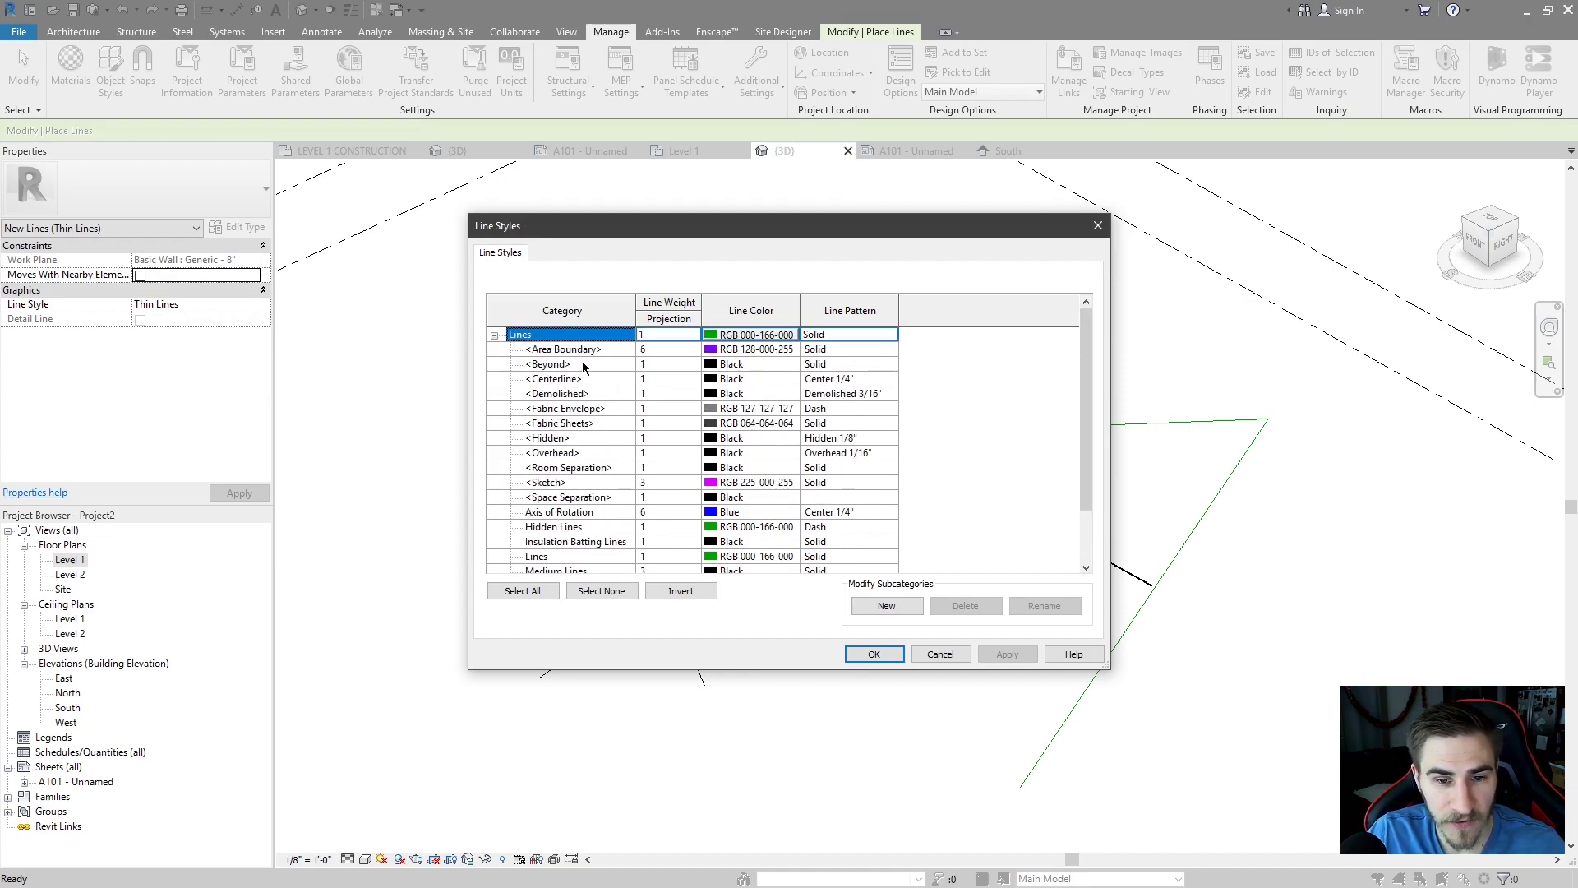
scroll(635, 357, down, 2)
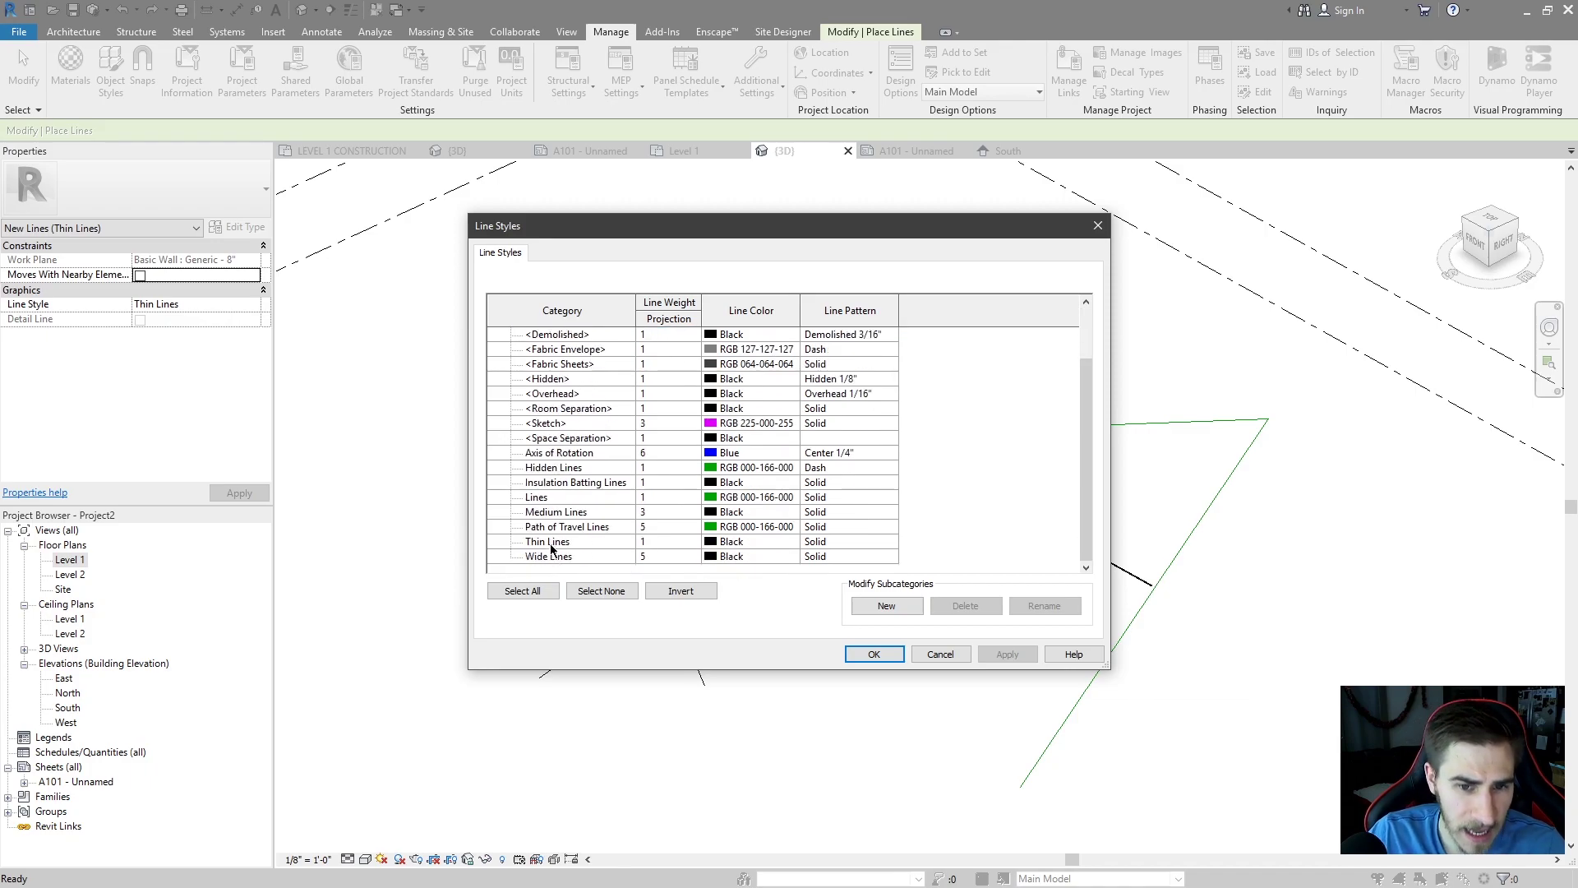
scroll(565, 385, up, 2)
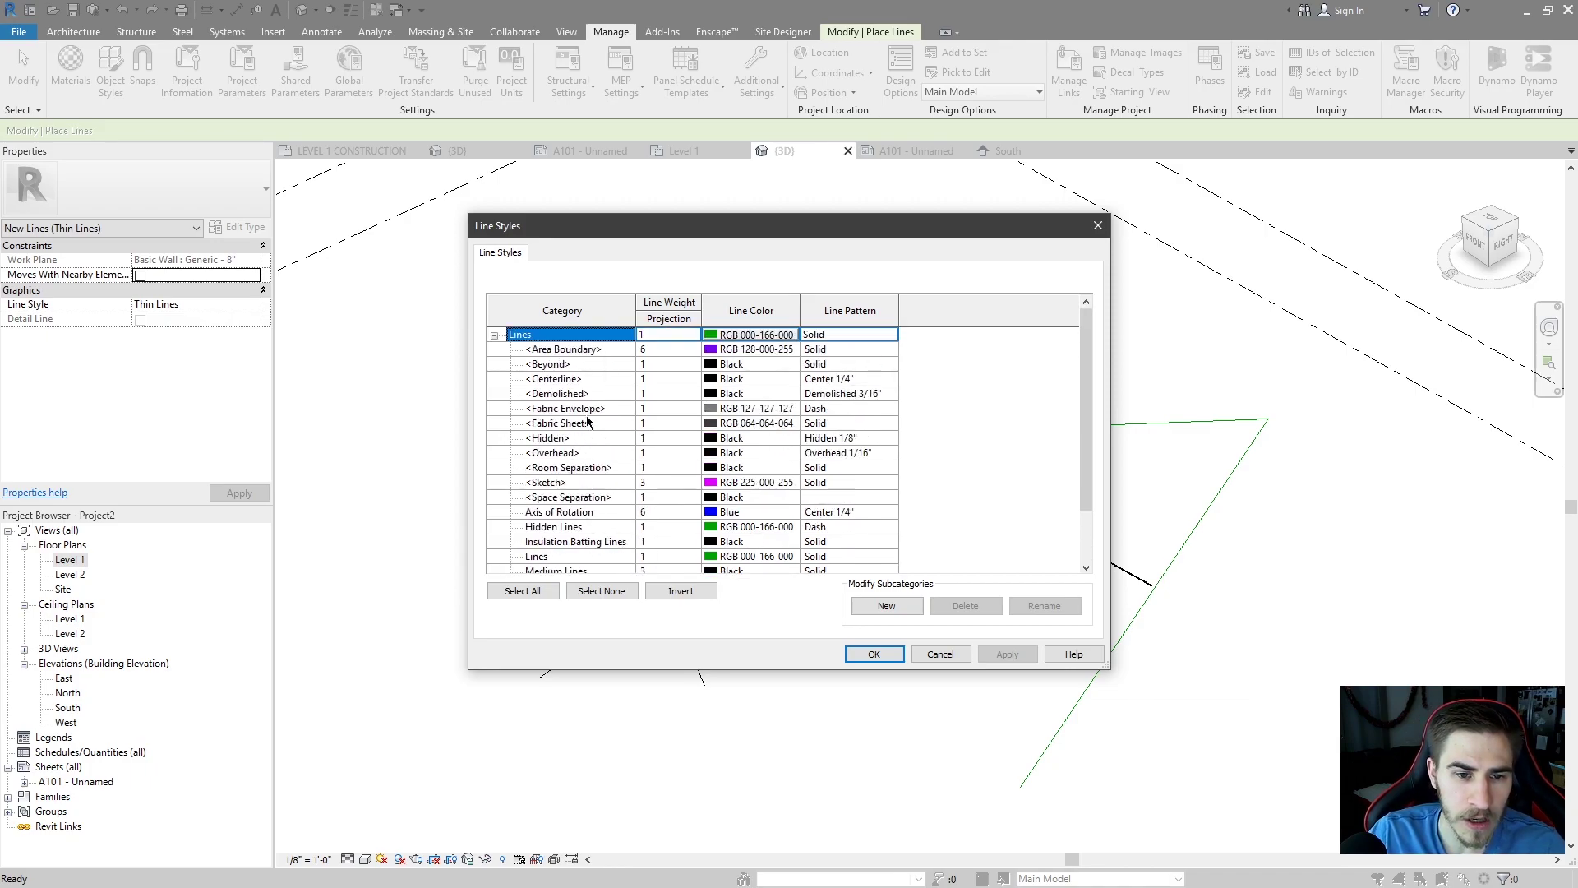
click(592, 352)
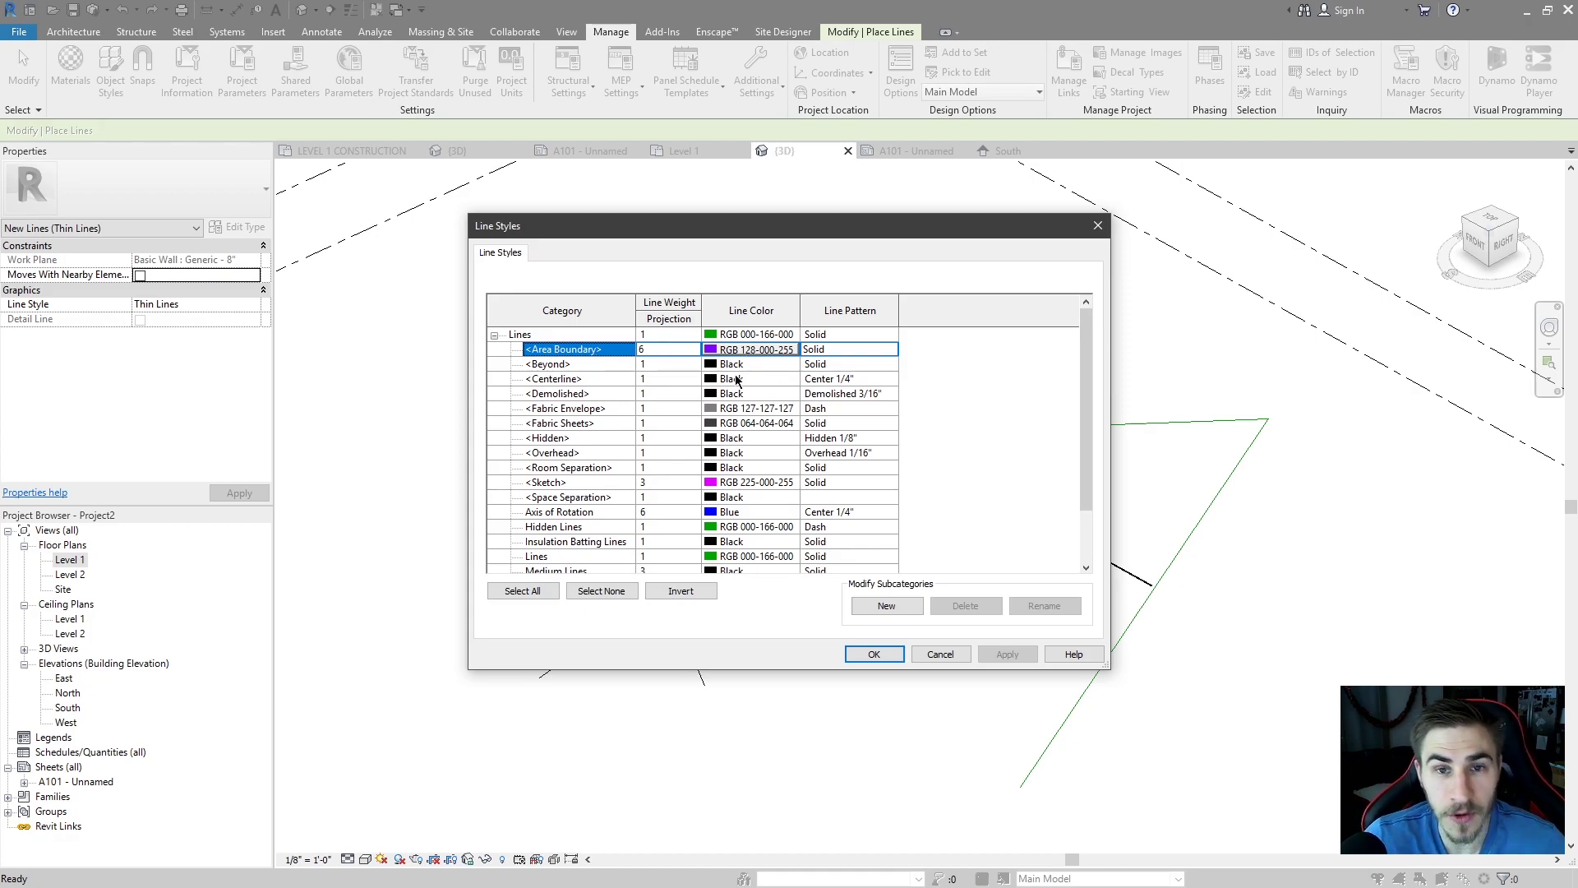
- Compare the bracketed system line styles with the editable styles such as Hidden Lines, and select Medium Lines
scroll(626, 385, down, 2)
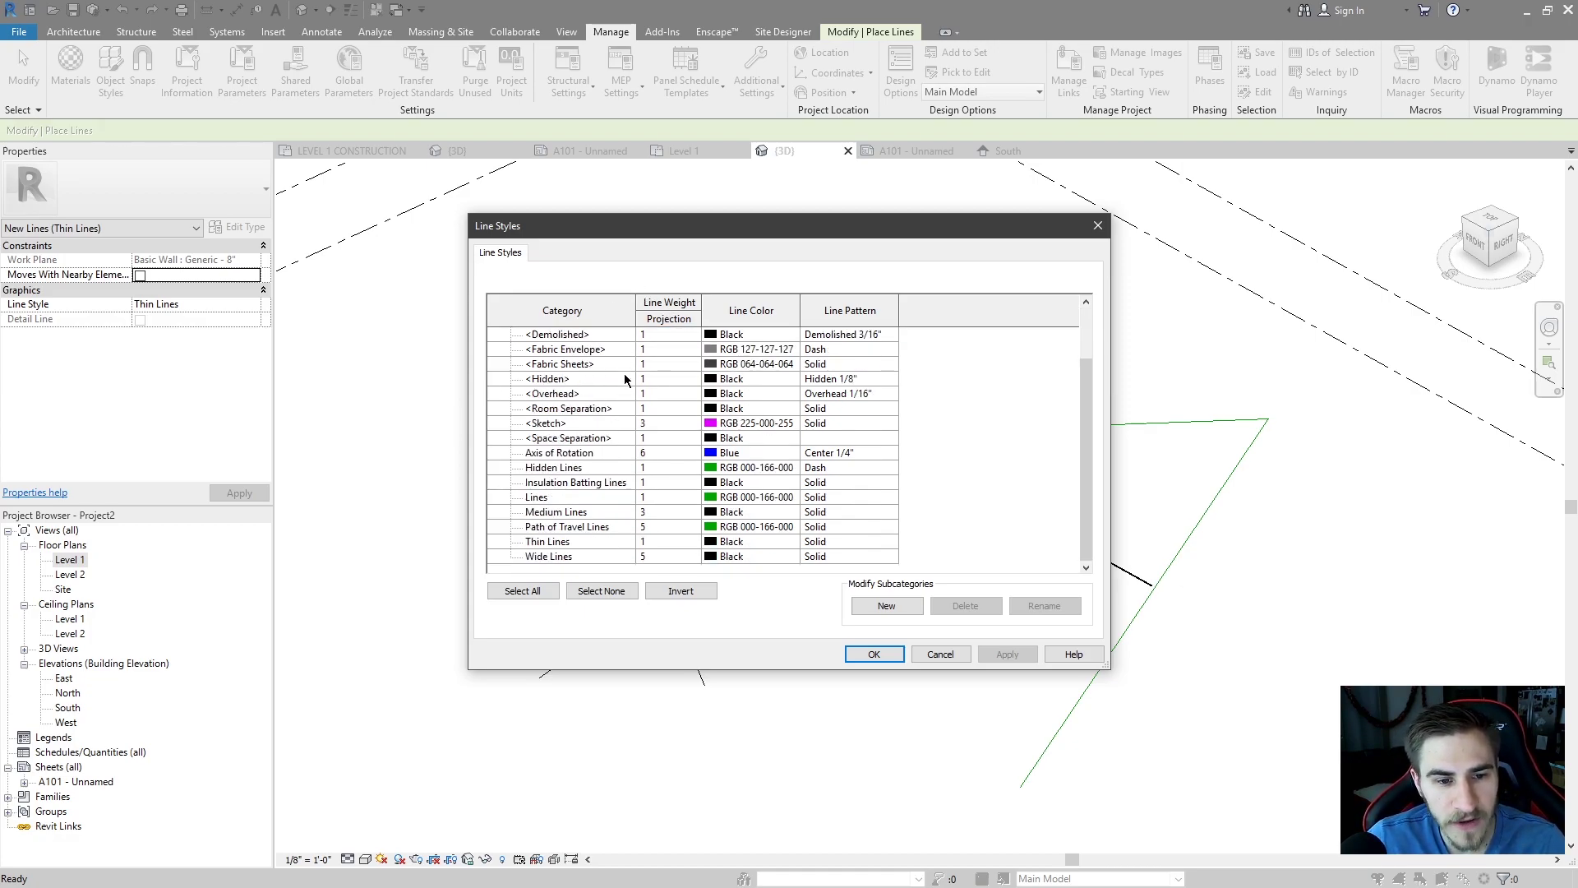
click(585, 467)
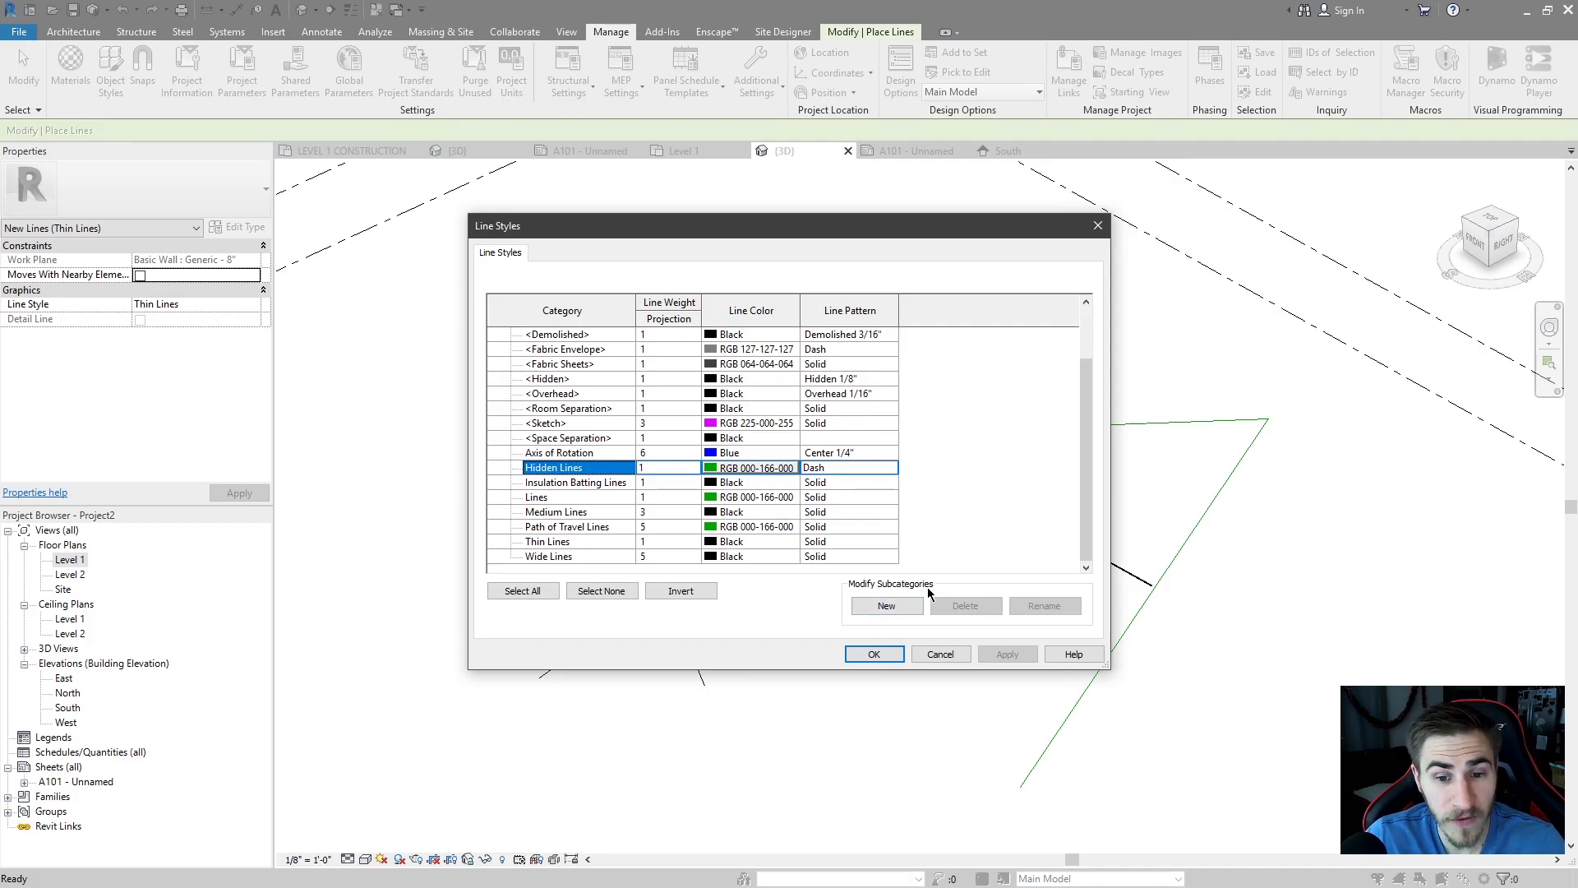
scroll(560, 414, up, 1)
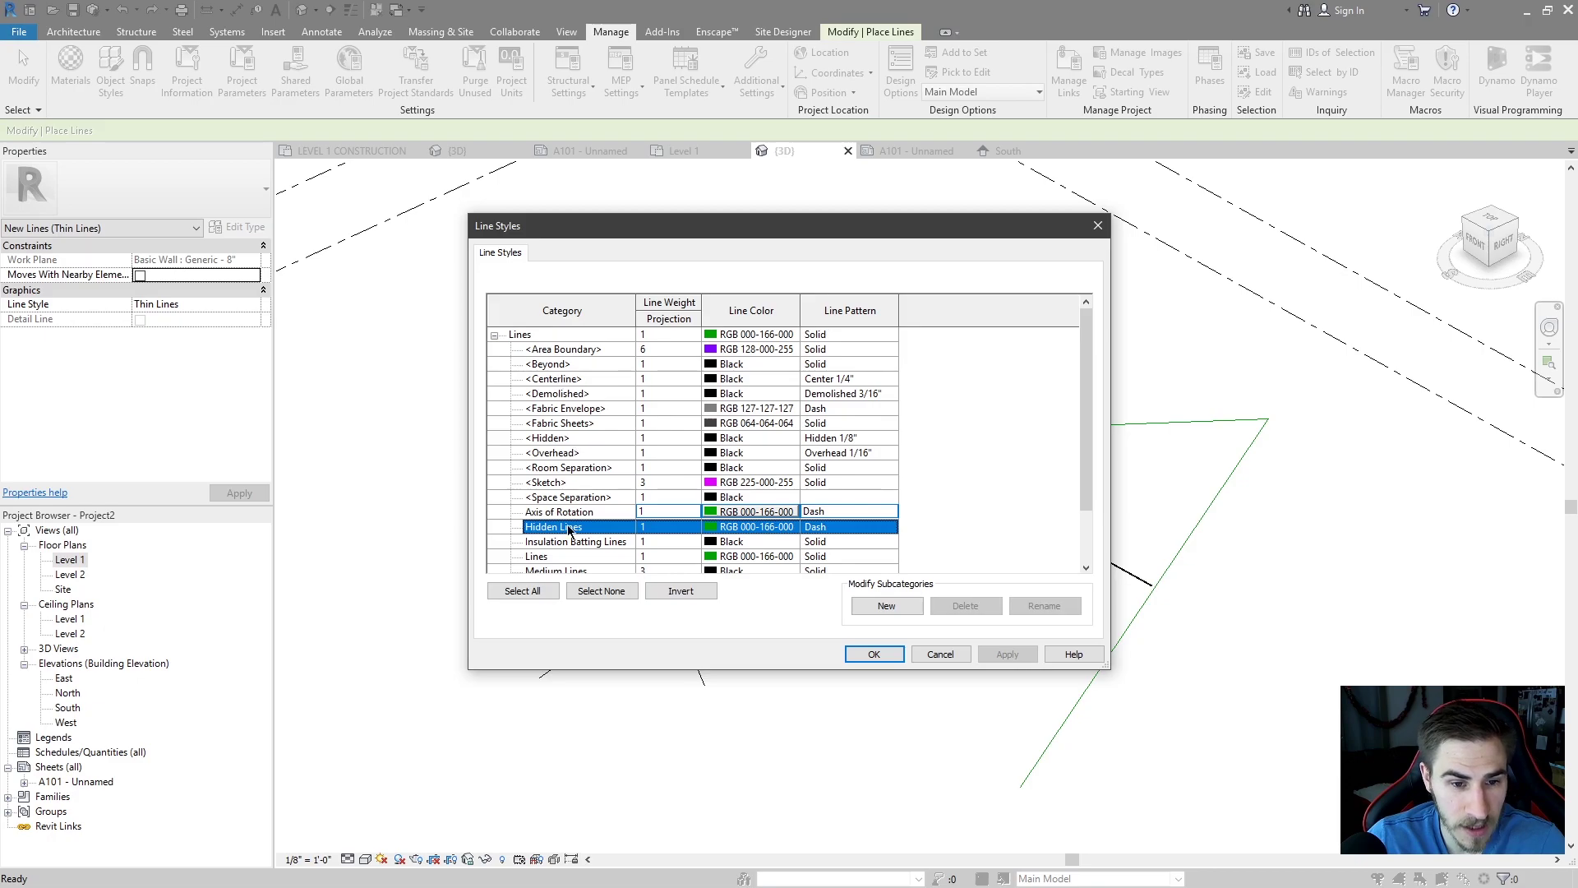
scroll(596, 411, down, 1)
scroll(577, 426, up, 2)
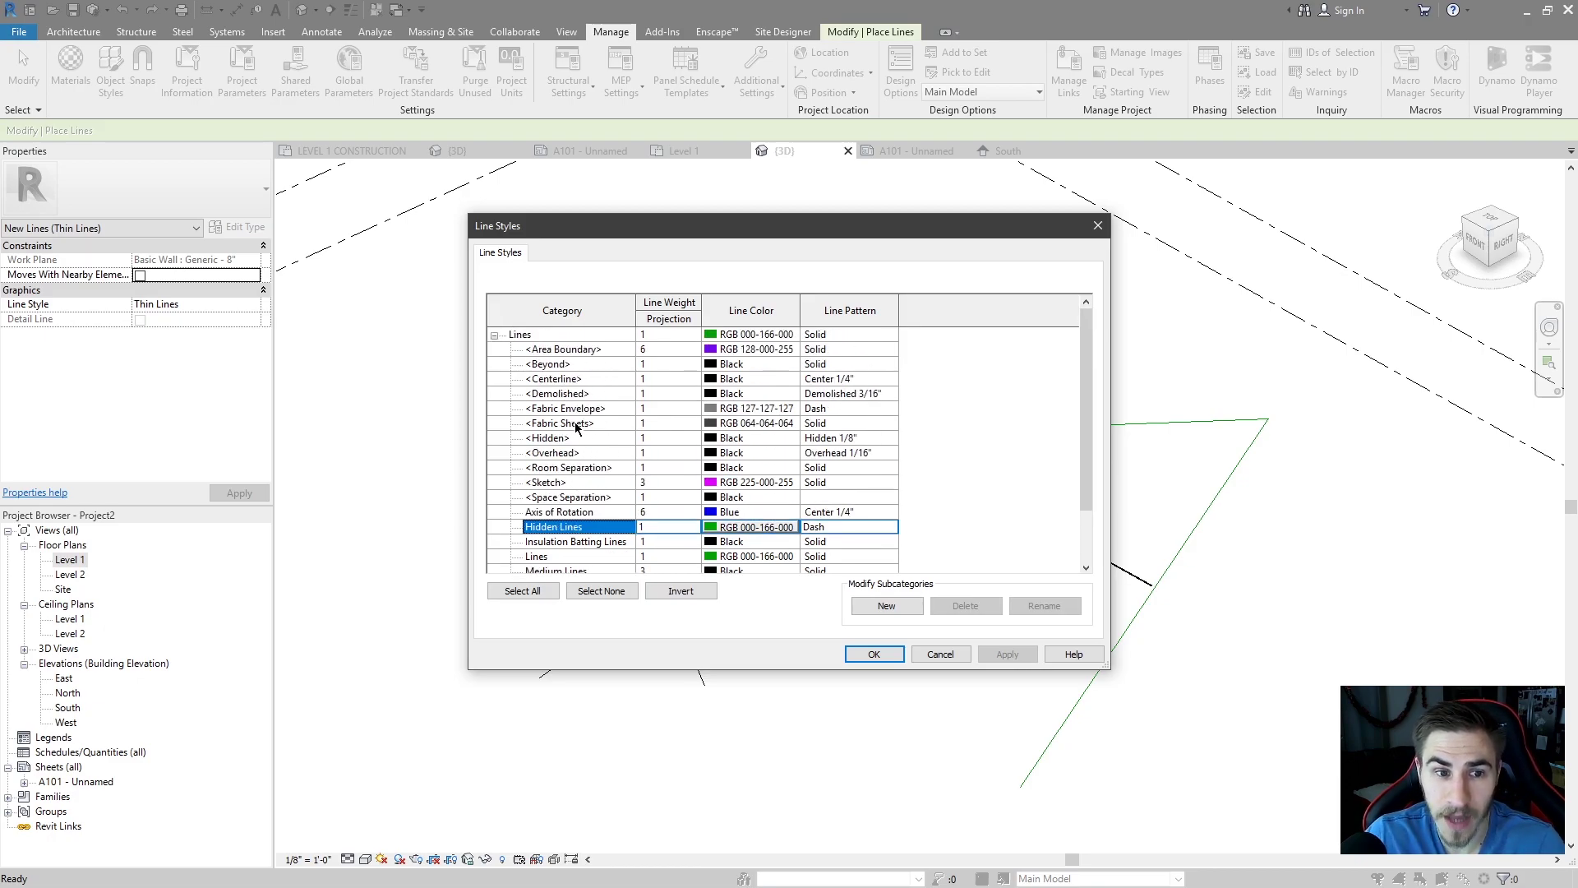
scroll(543, 411, down, 2)
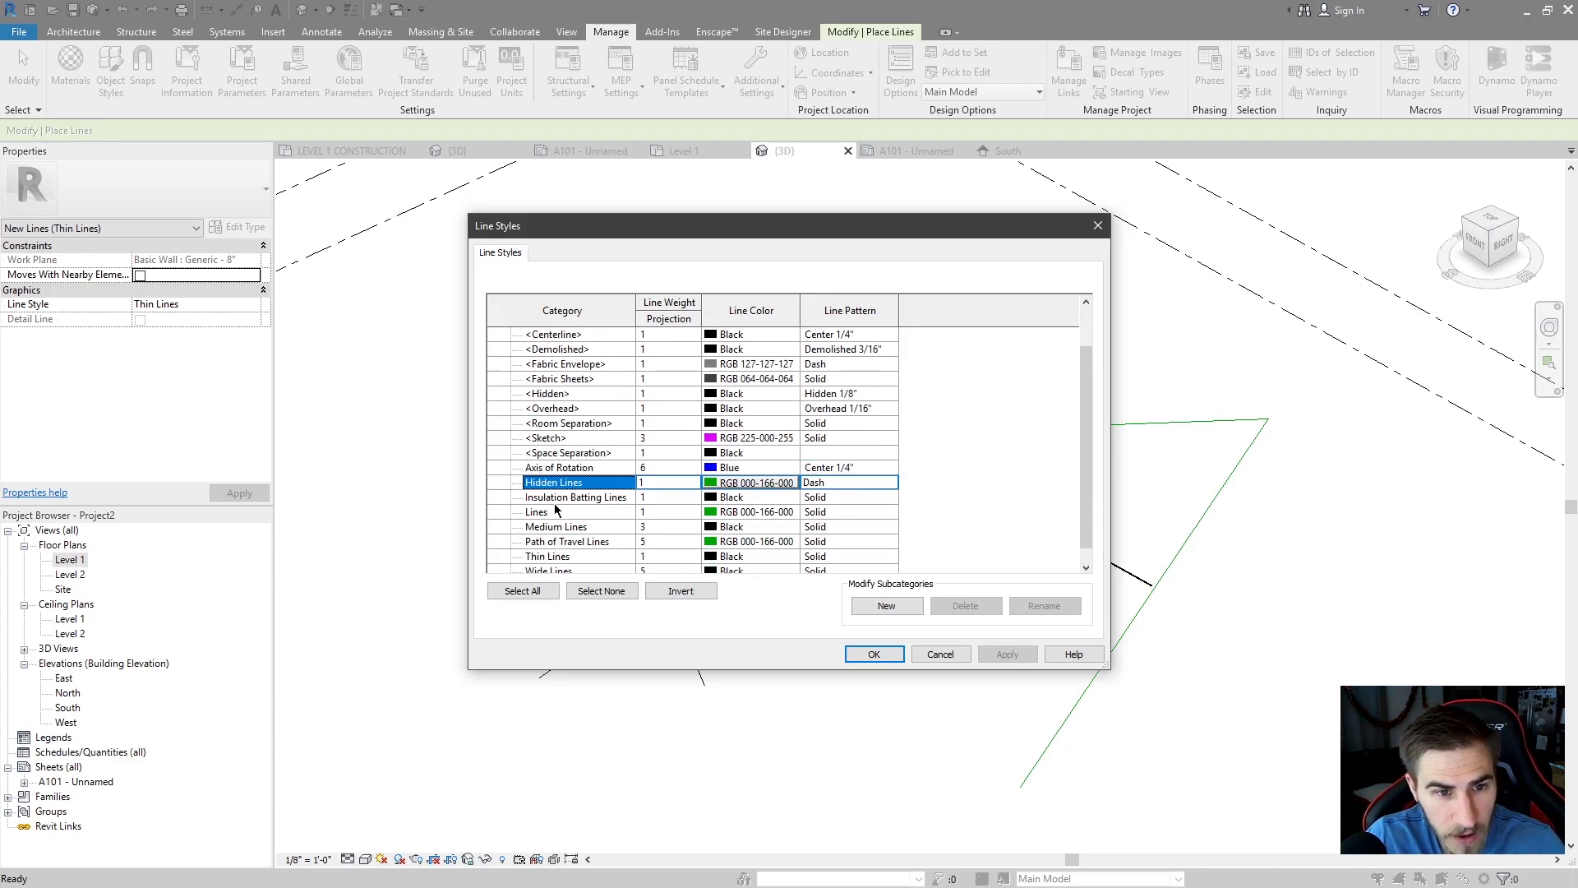
click(549, 514)
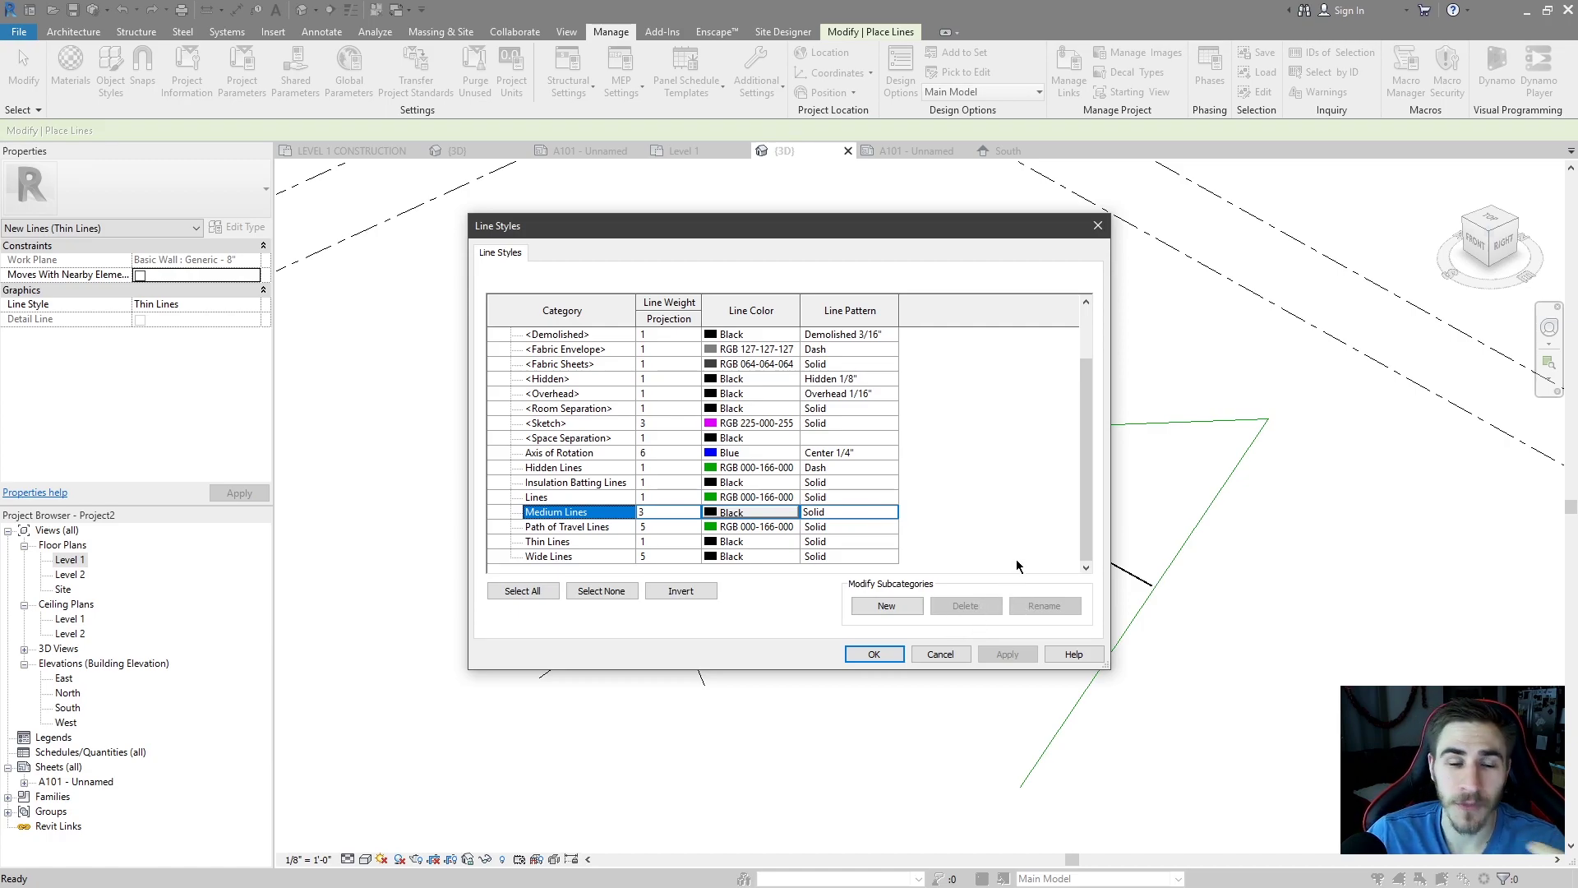
scroll(598, 428, up, 3)
scroll(612, 390, down, 3)
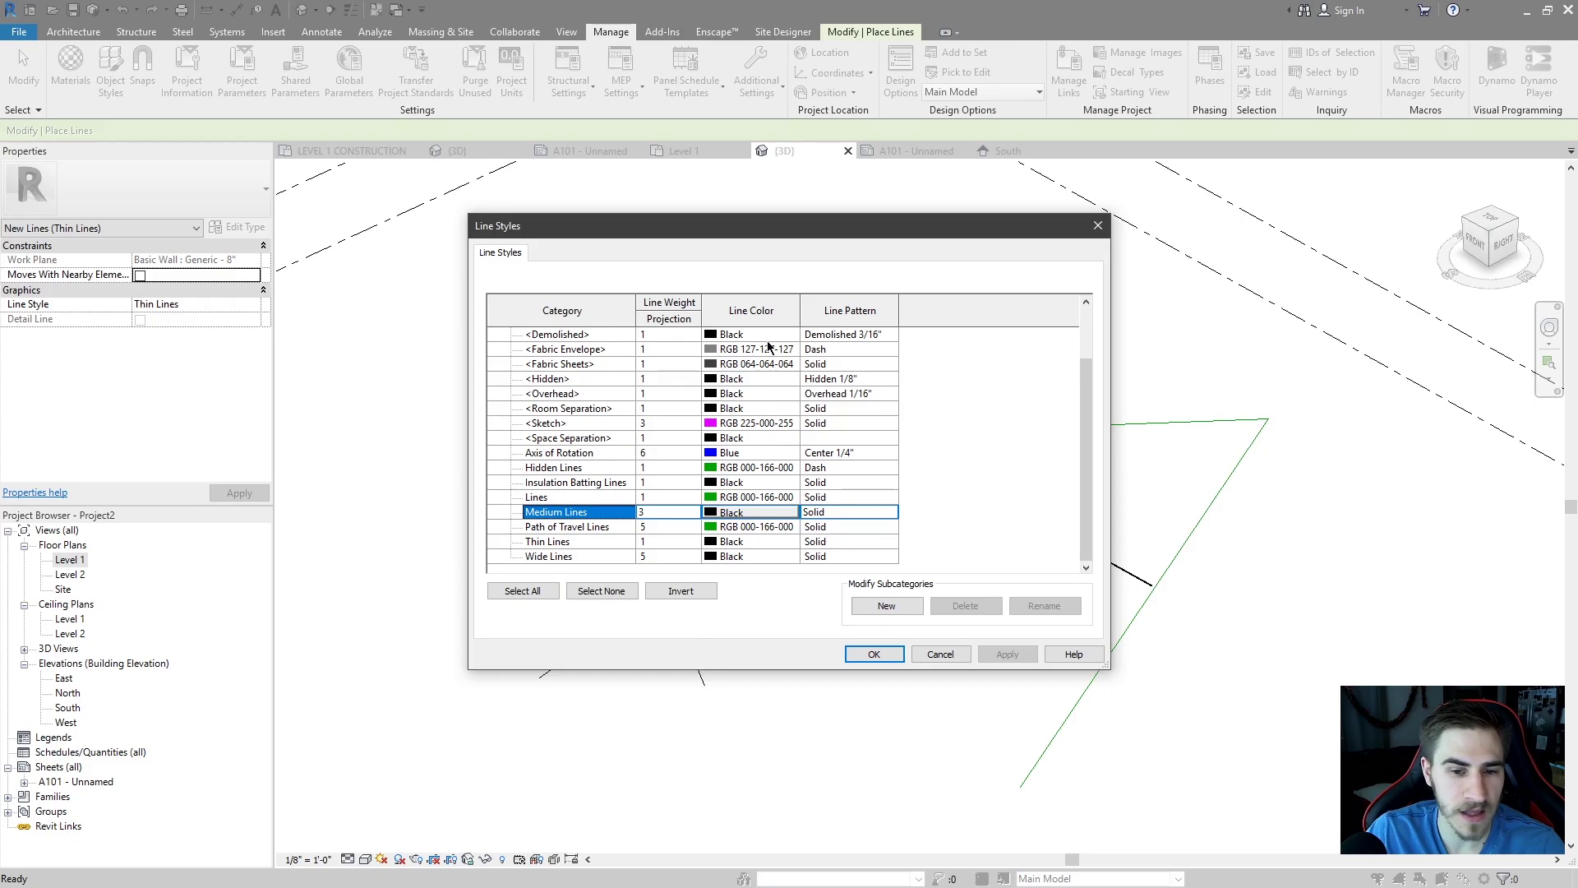
- Set the Medium Lines style to projection line weight 4 and color Blue
click(679, 518)
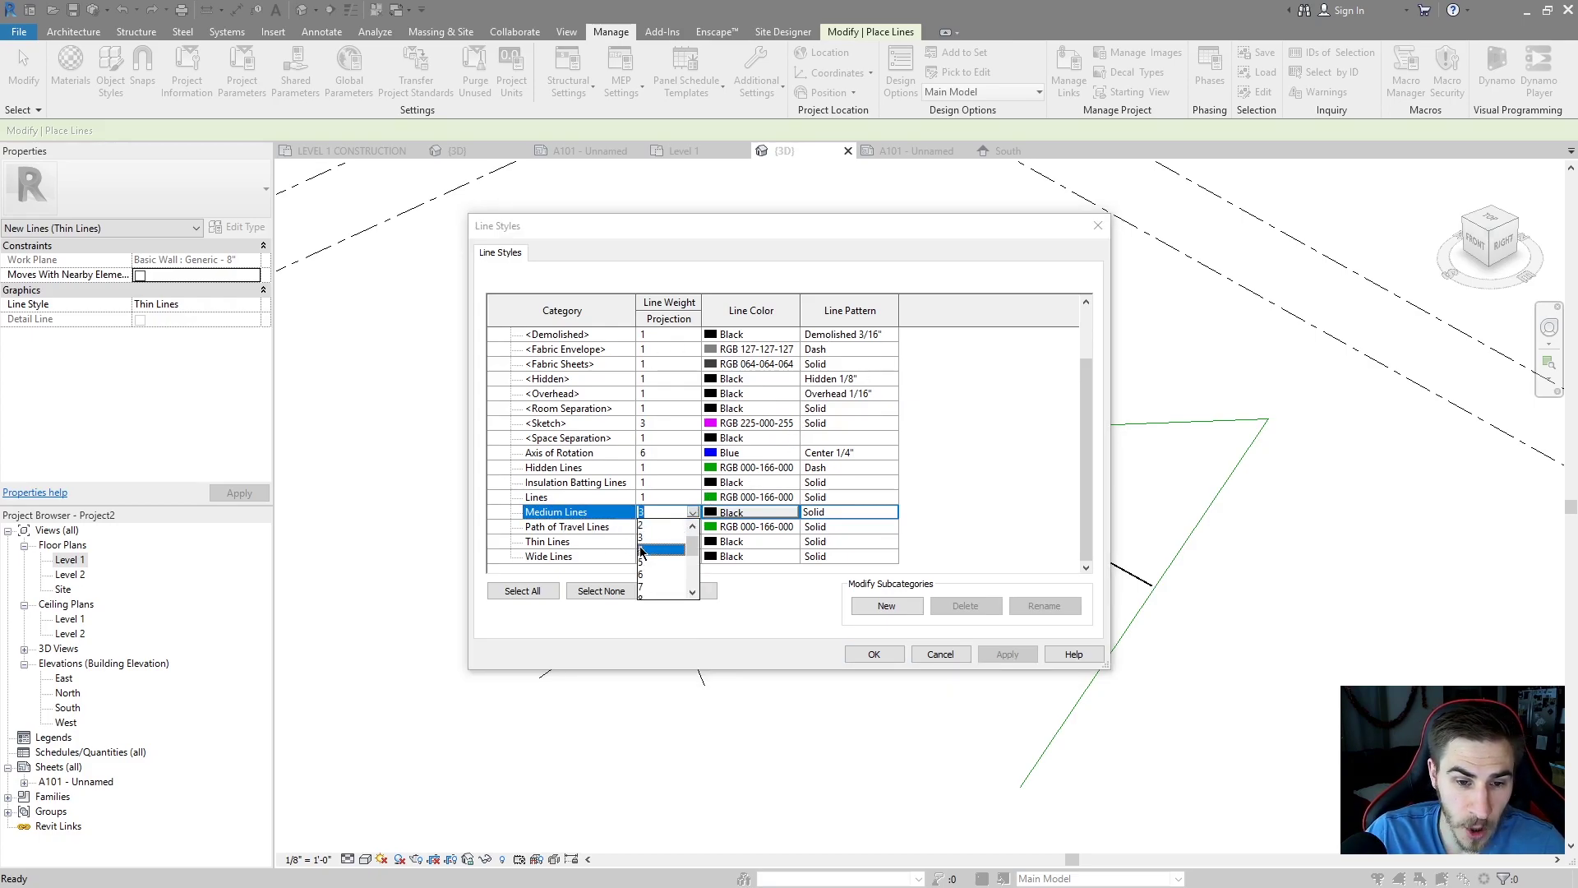
click(644, 550)
click(770, 518)
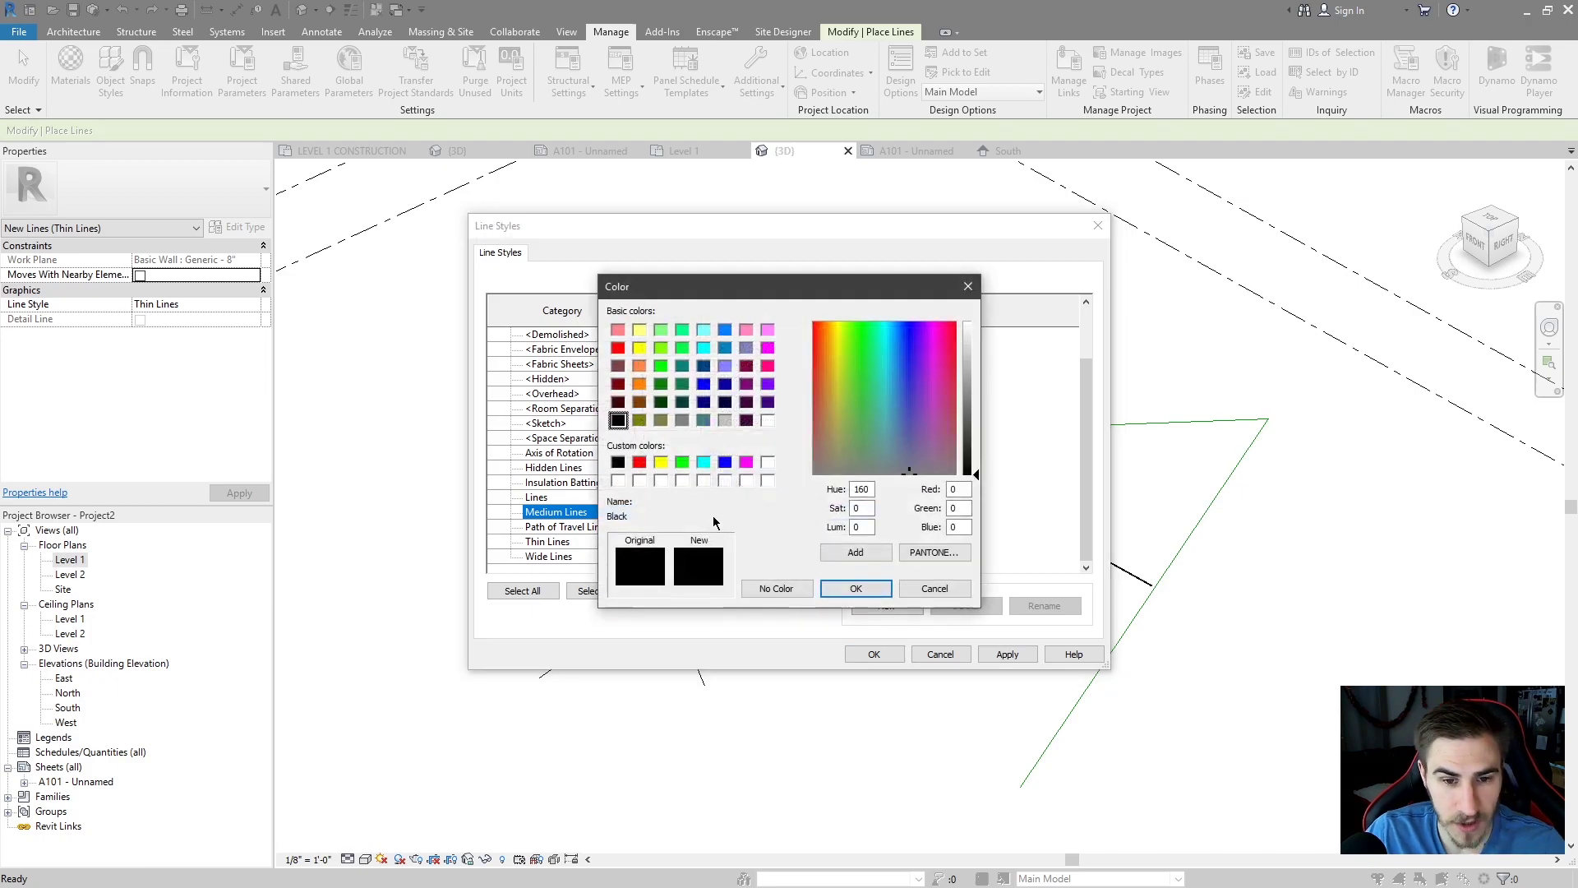
click(727, 466)
click(856, 589)
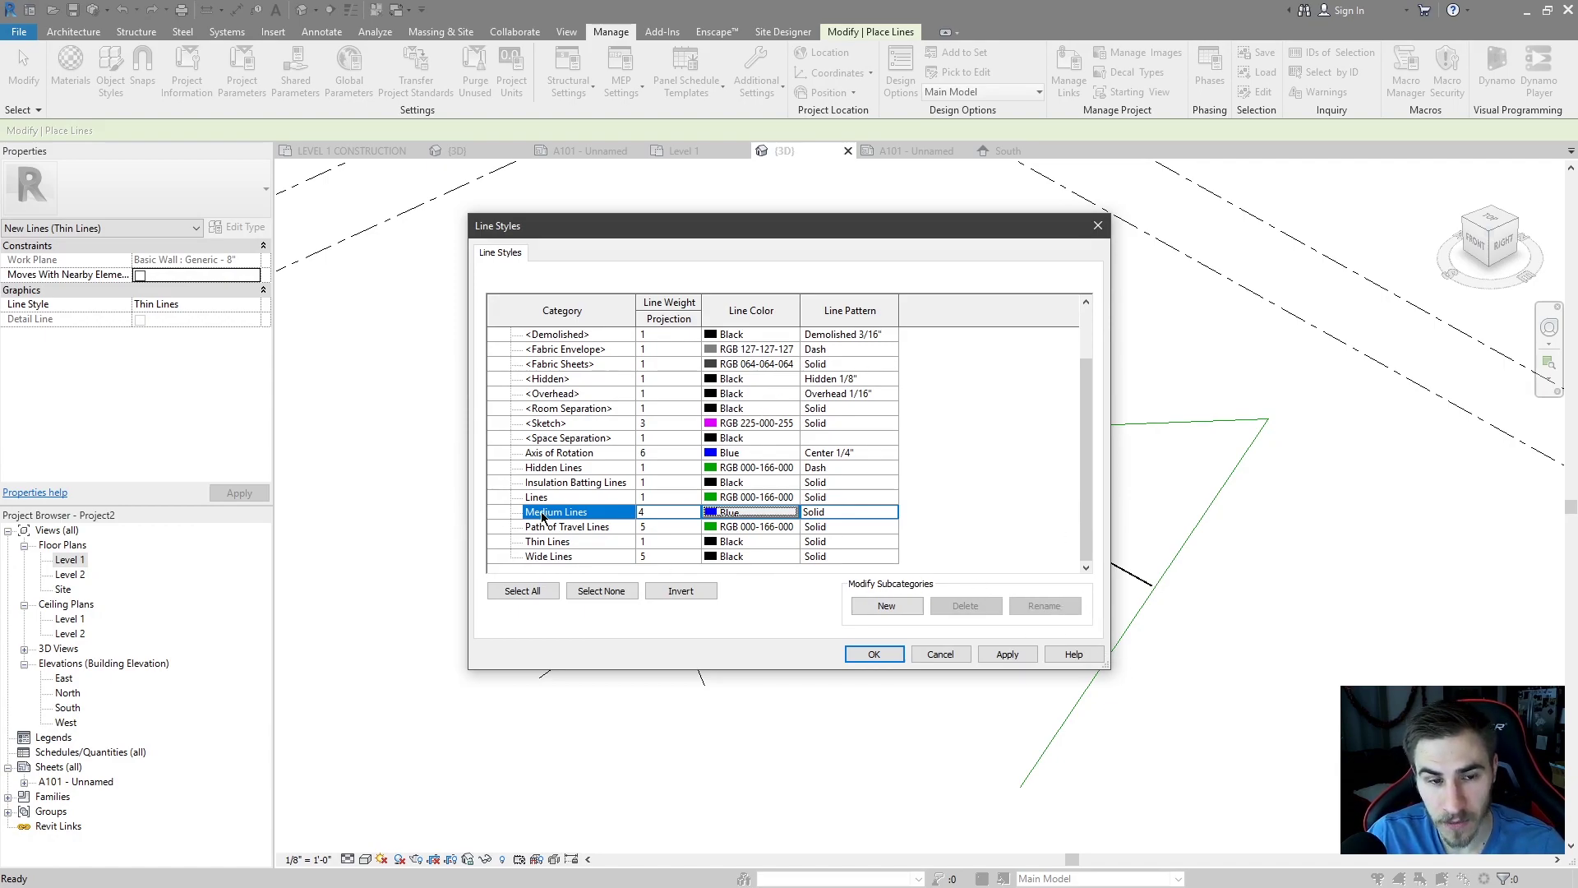
- Create a new line style named Extra Wide as a subcategory of Lines
scroll(562, 516, up, 1)
scroll(666, 496, up, 1)
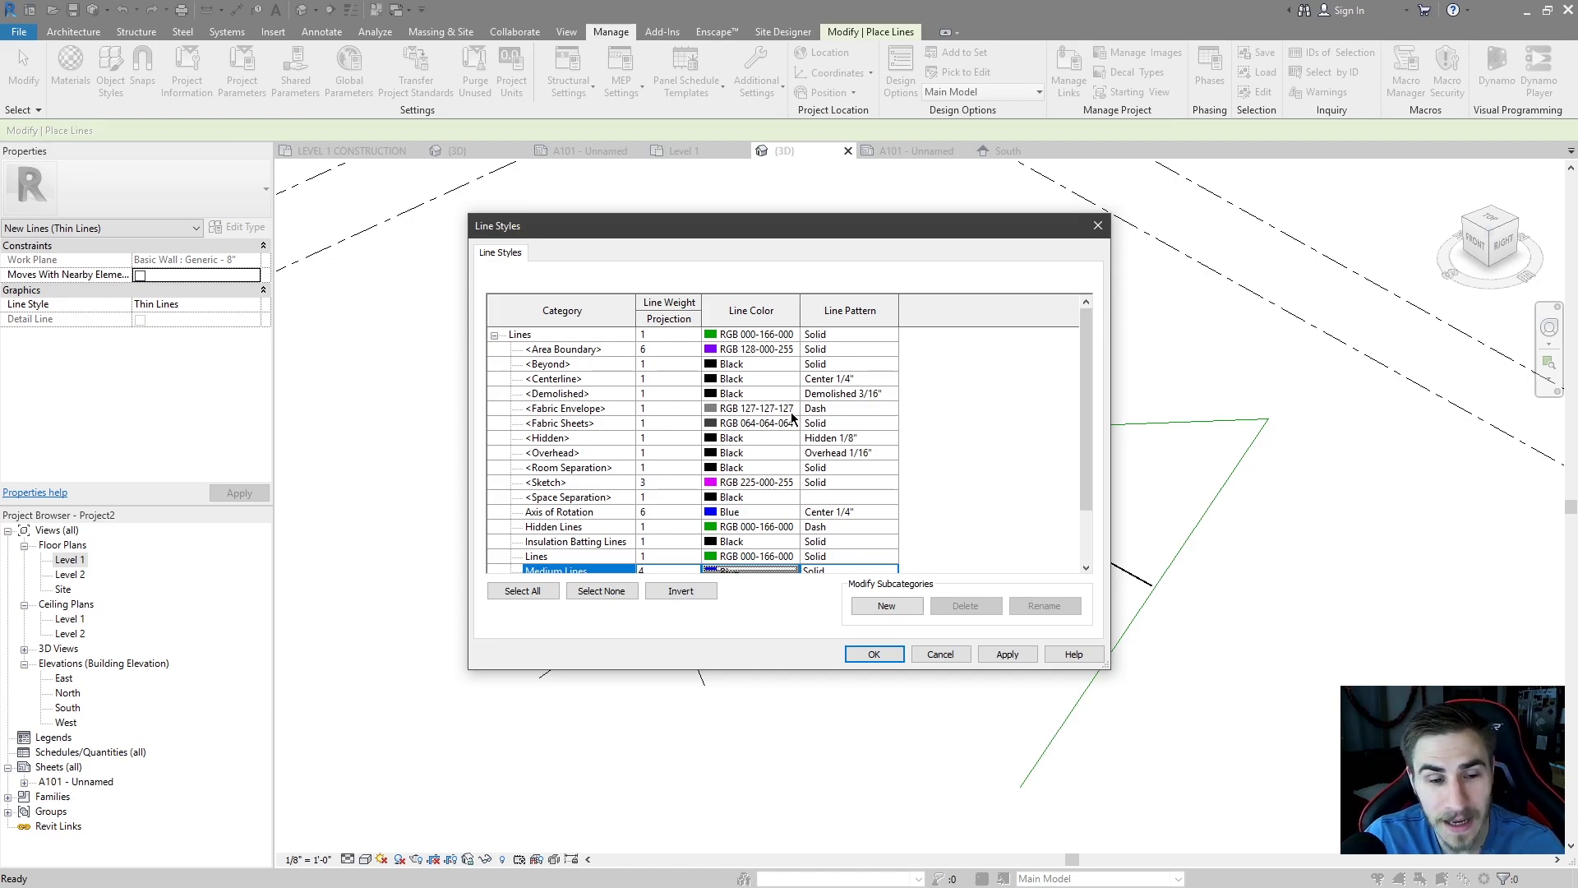
scroll(723, 407, down, 2)
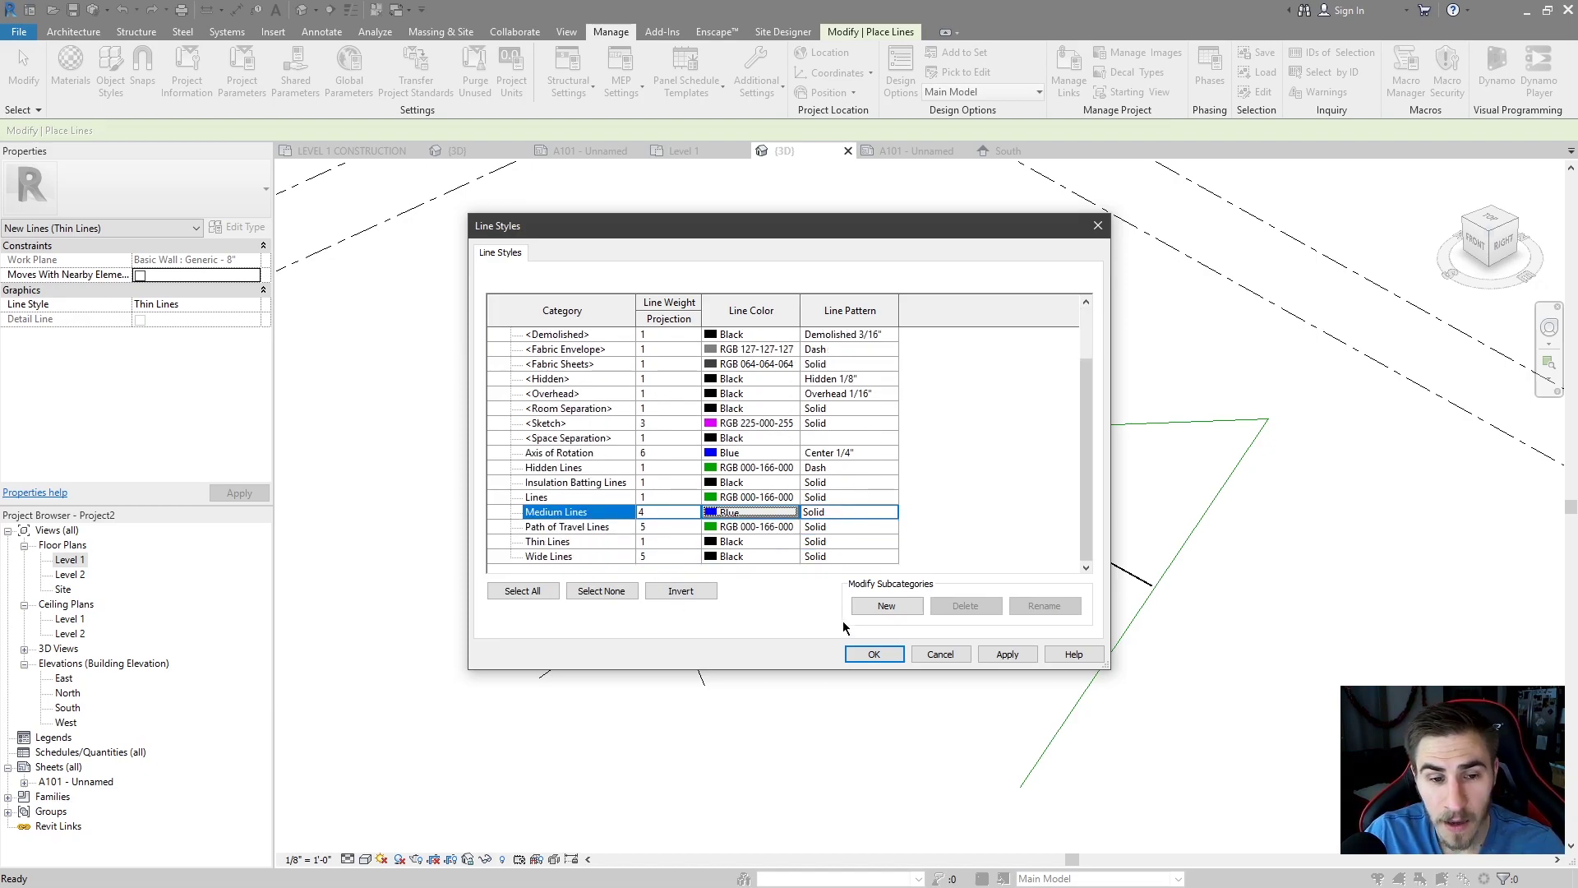
click(886, 606)
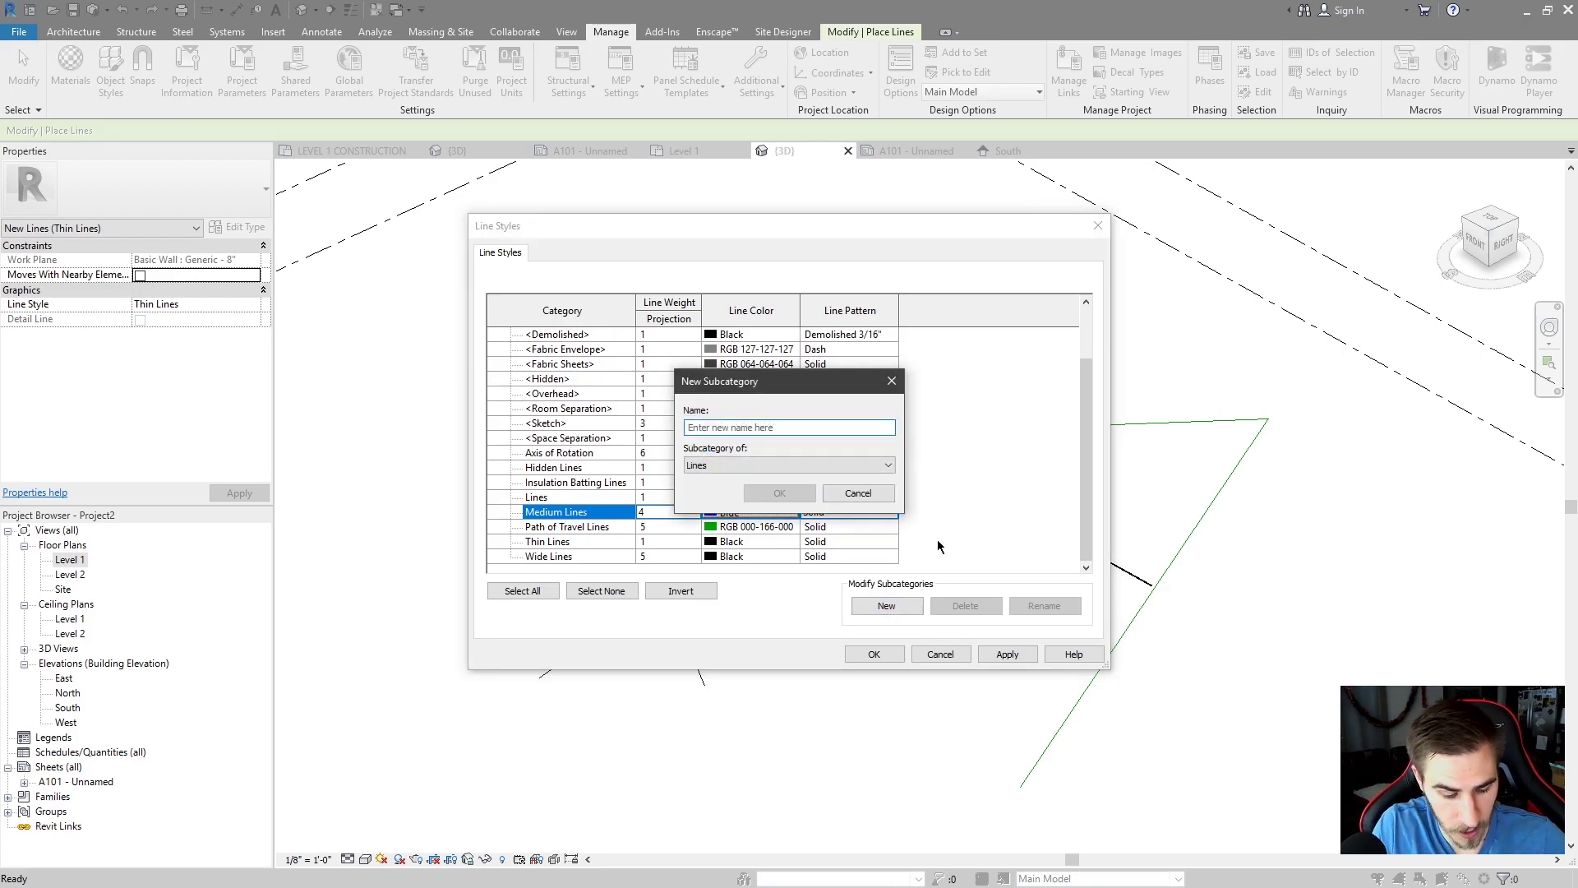
text(Extra Wide)
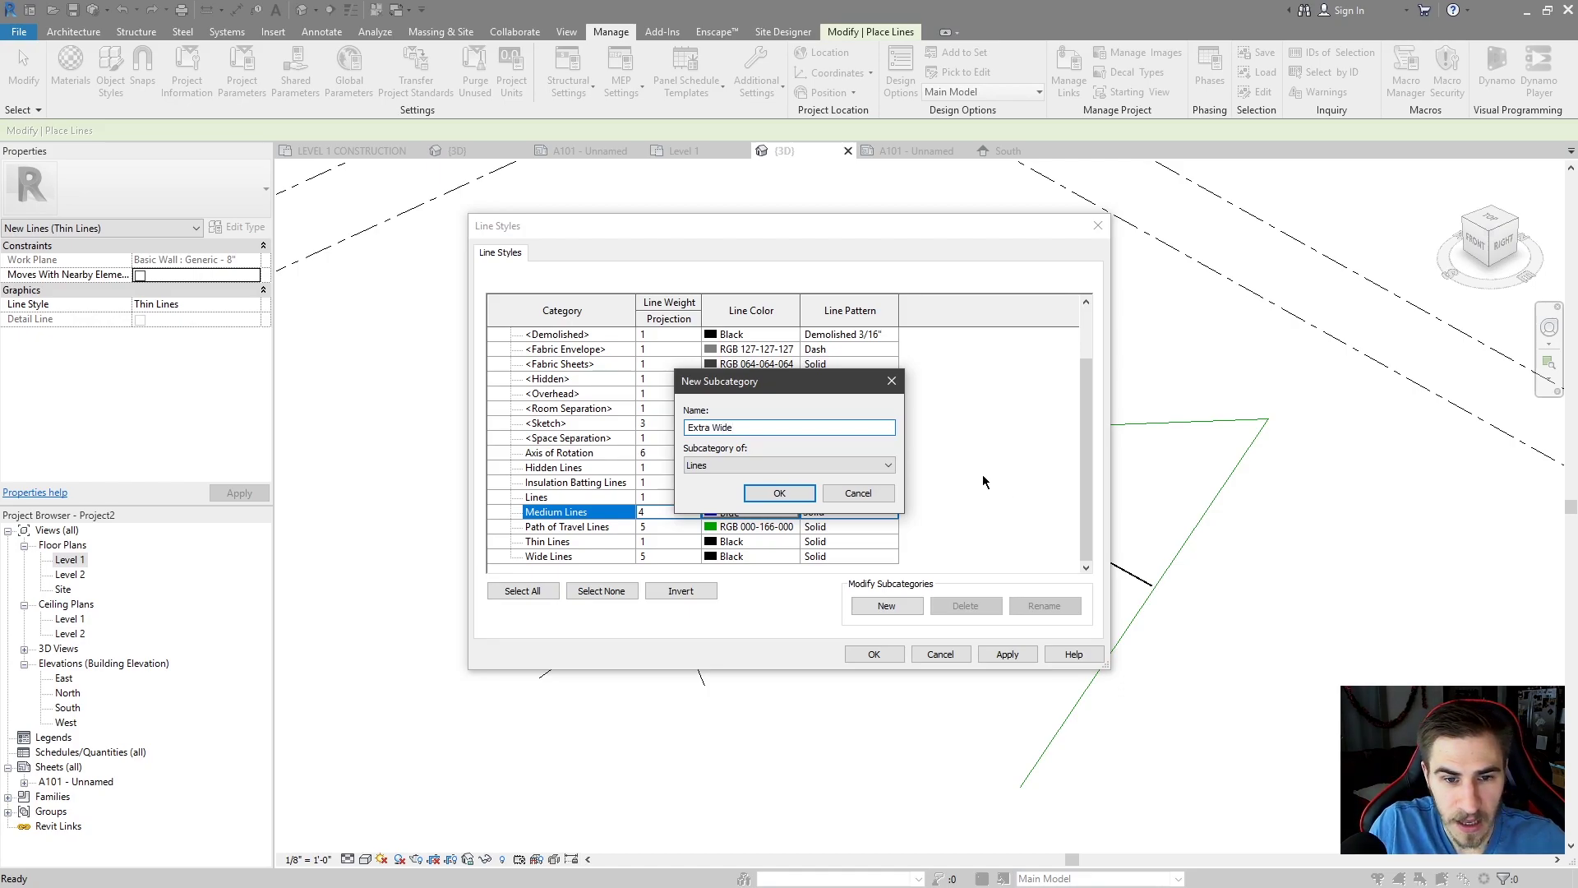
click(767, 465)
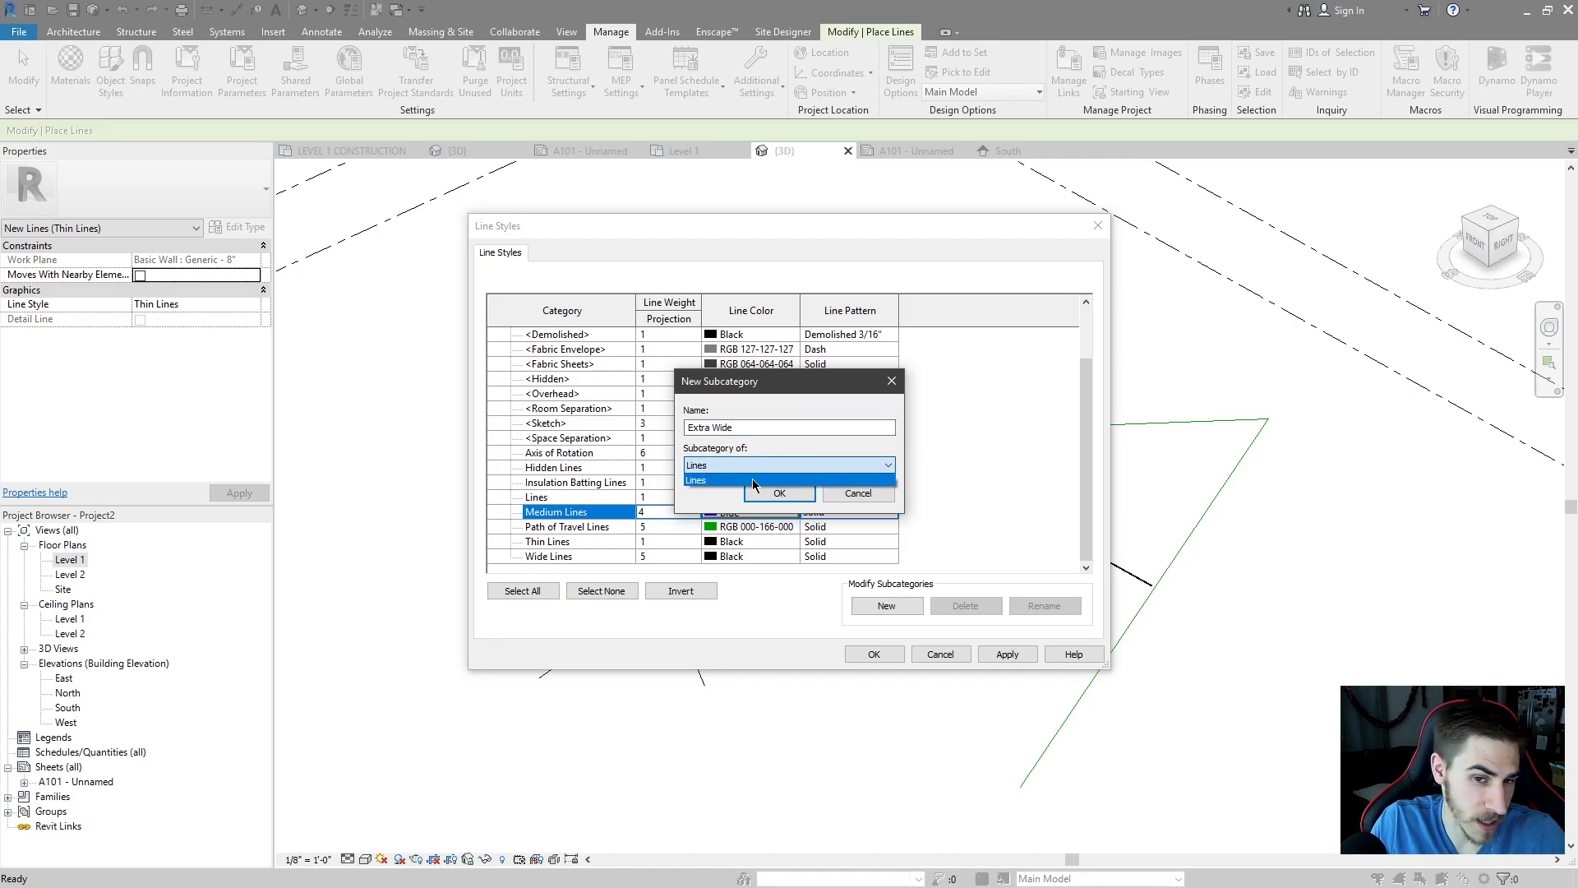
click(773, 480)
click(779, 493)
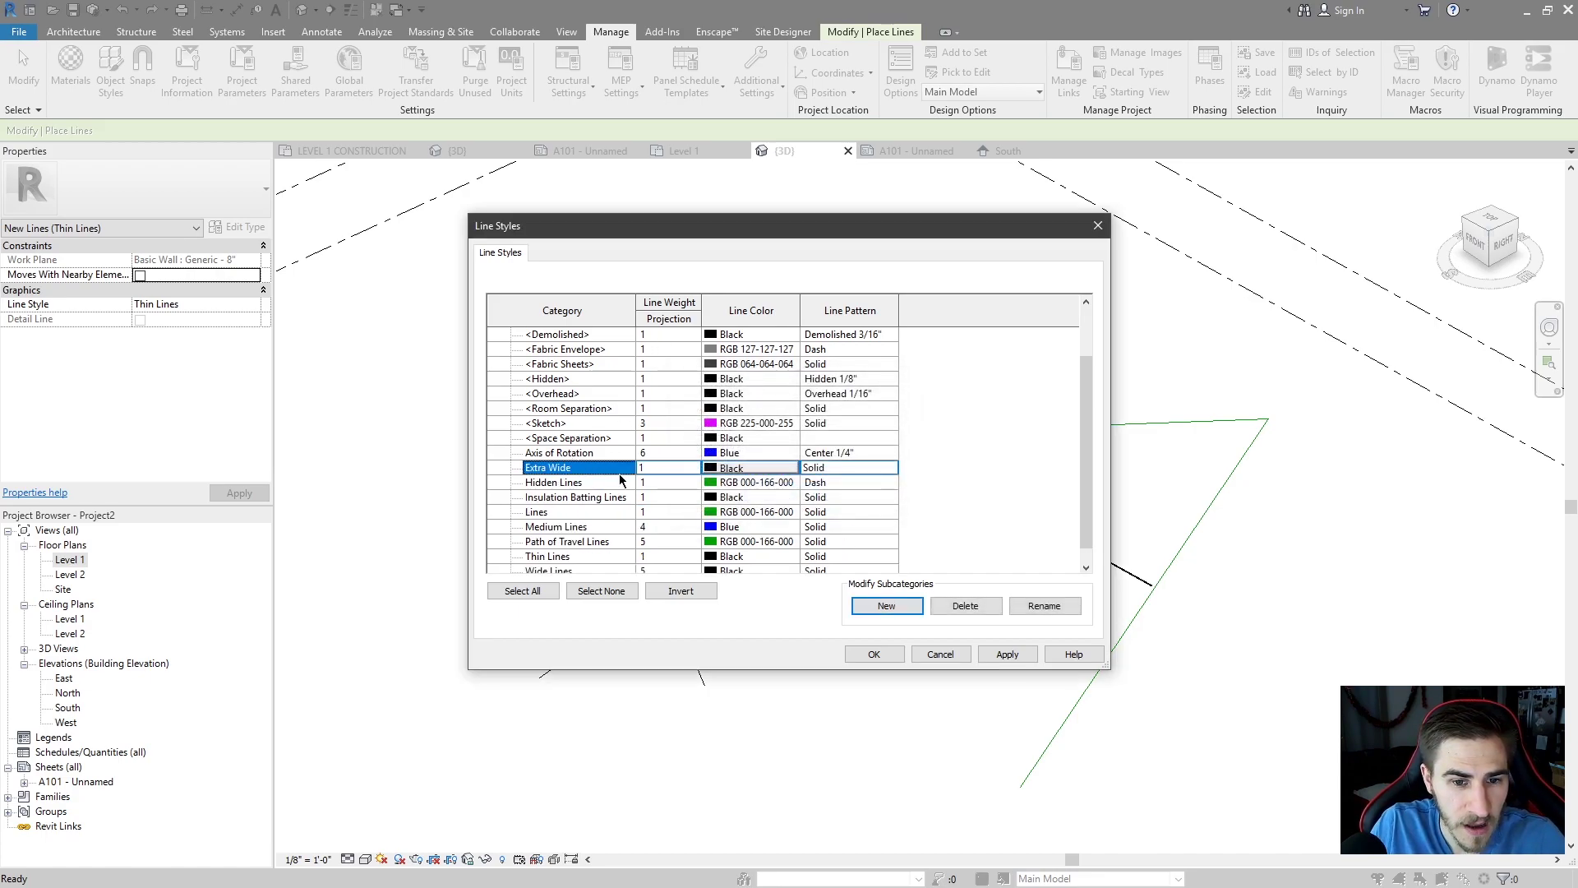
- Set the Extra Wide style's projection line weight to 10, accept the line style changes and leave line placement
click(692, 469)
click(693, 467)
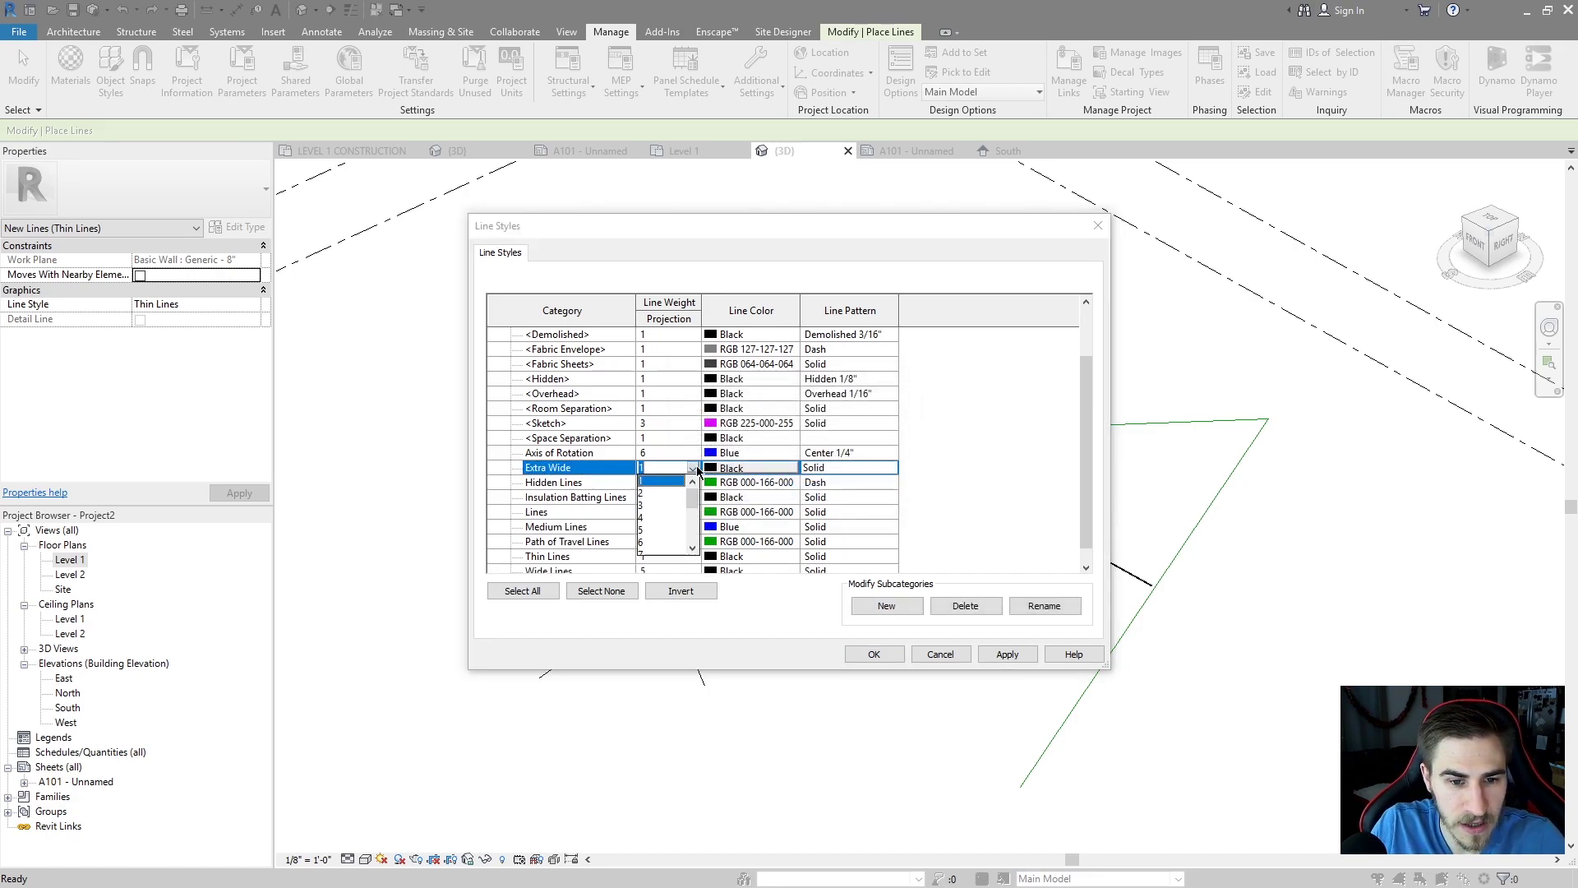
scroll(652, 526, down, 5)
scroll(652, 526, up, 2)
click(646, 492)
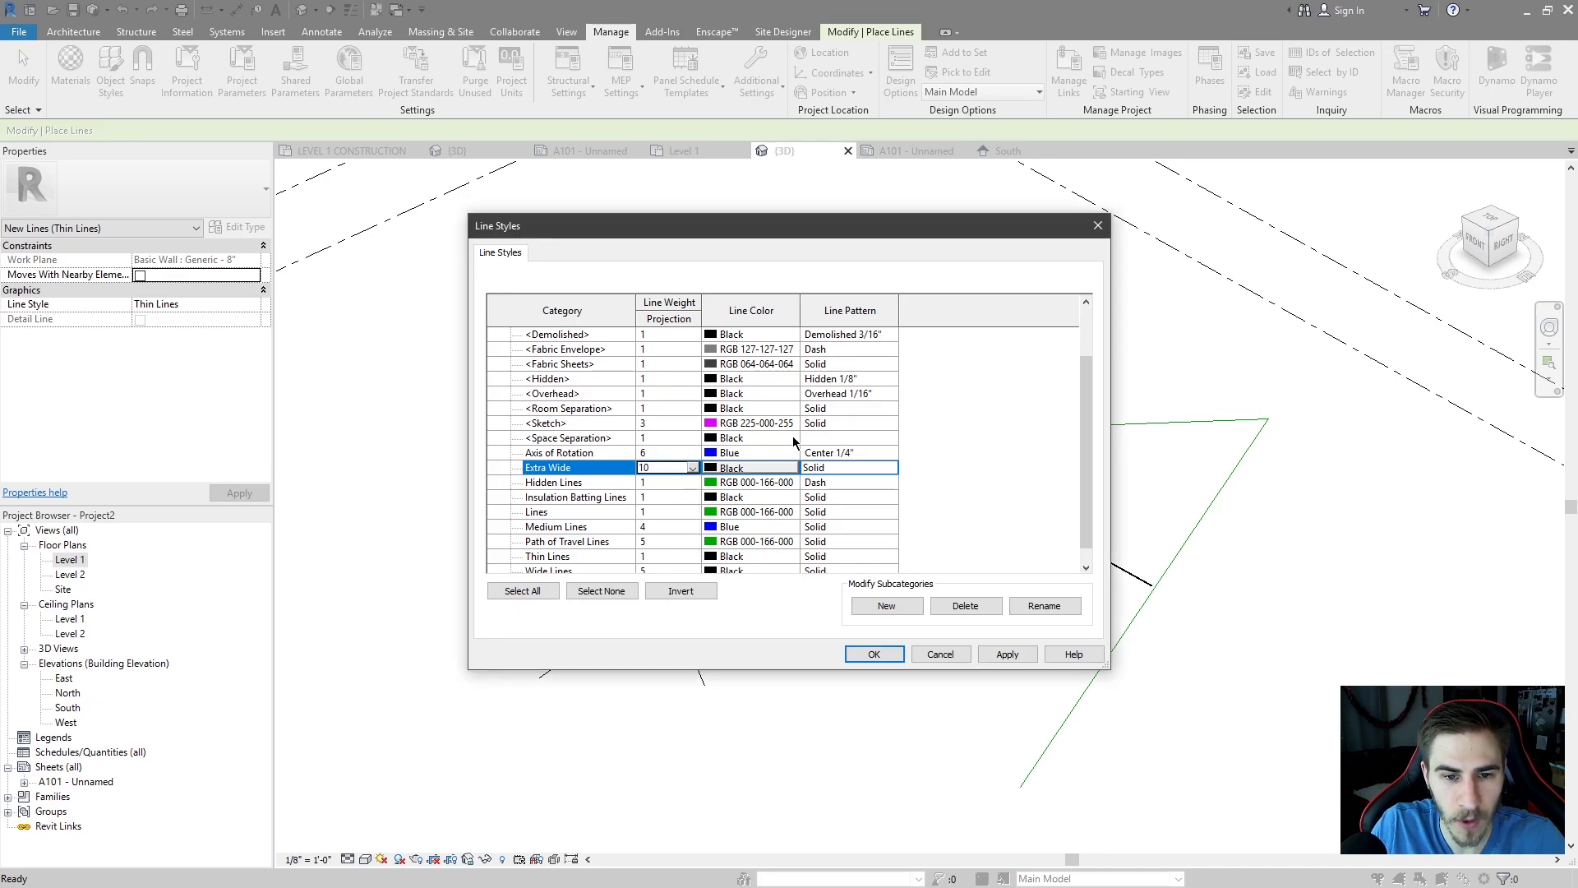
click(876, 653)
scroll(723, 567, down, 2)
click(612, 666)
key(Escape)
key(Escape)
- Draw a two-segment chain of model lines below the thin line chain in the 3D view using the Extra Wide style
middle_drag(761, 352, 779, 294)
key(l)
key(i)
click(855, 79)
click(793, 185)
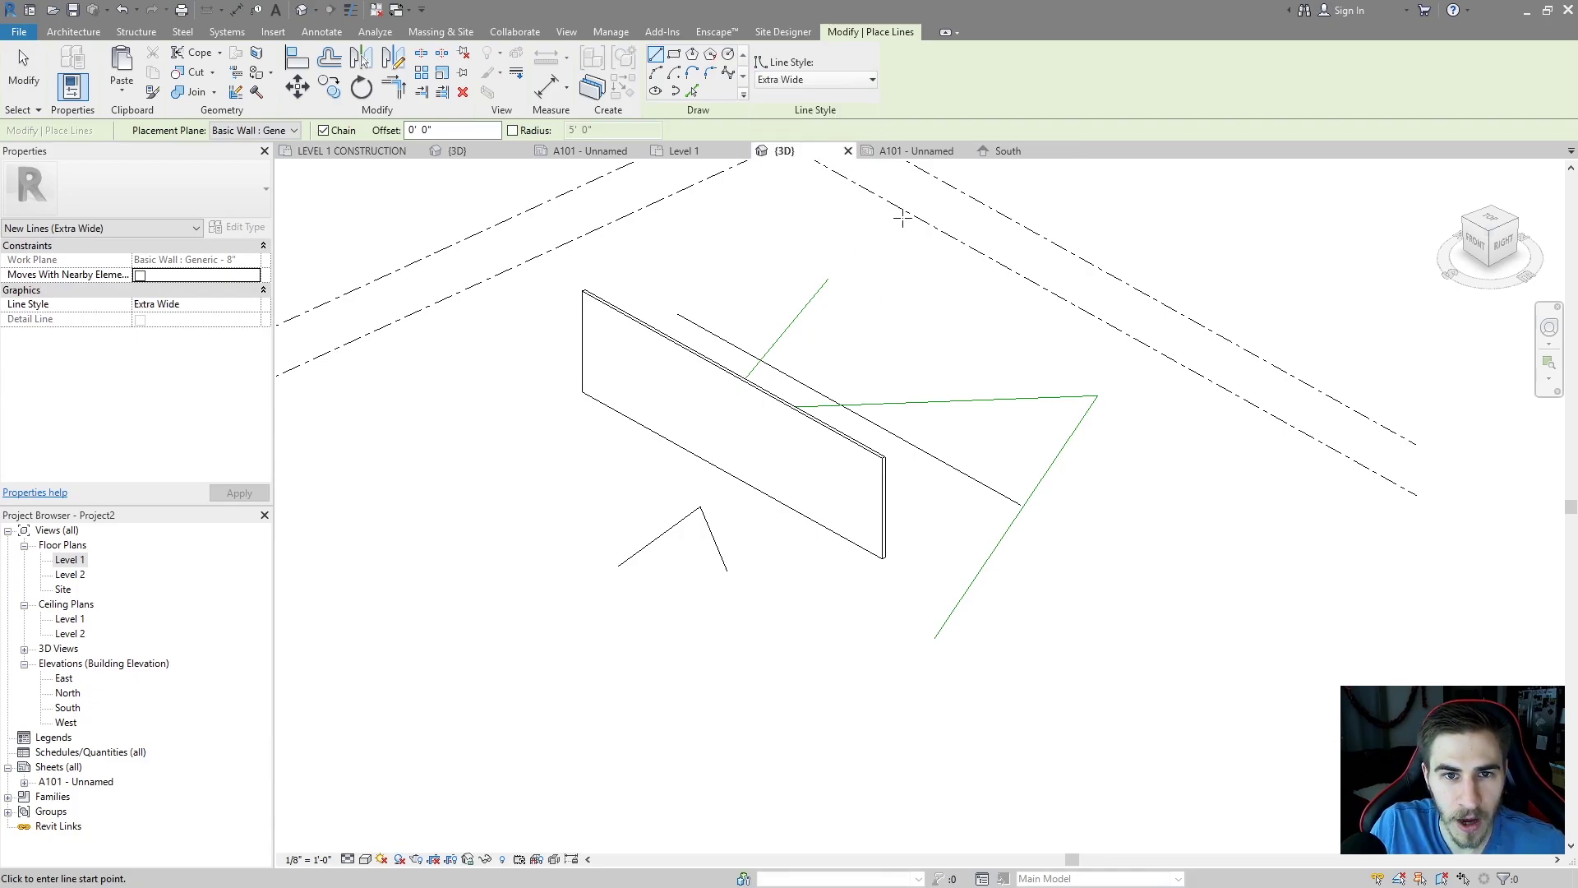
click(603, 637)
click(798, 638)
click(844, 722)
key(Escape)
key(Escape)
- Move the Extra Wide line chain up in front of the wall in the 3D view and clear the selection
click(801, 634)
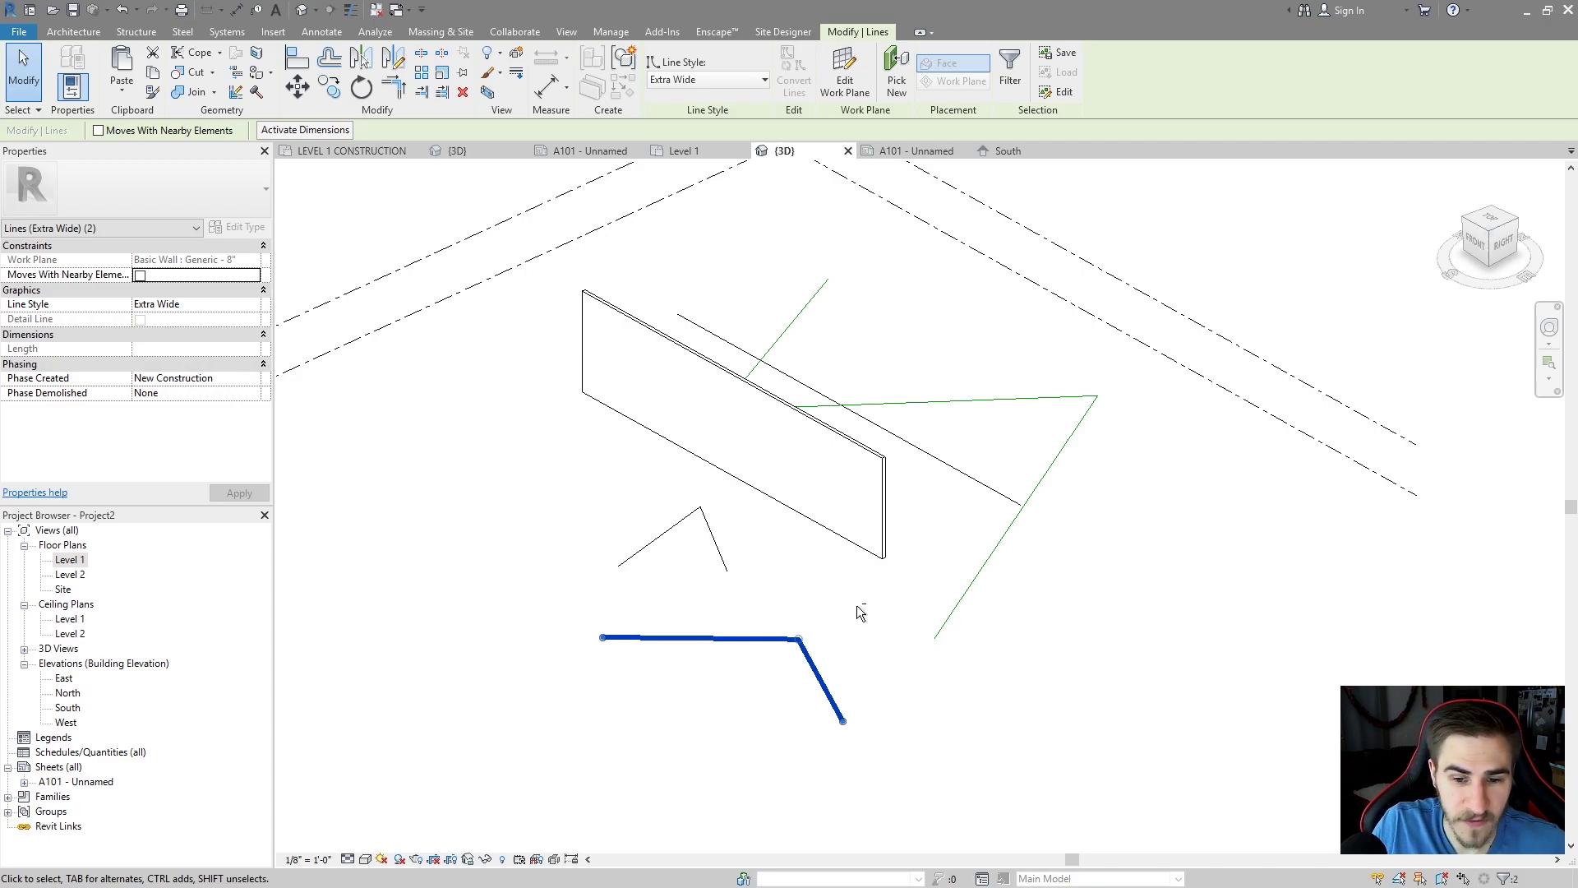
shift+middle_drag(868, 616, 884, 580)
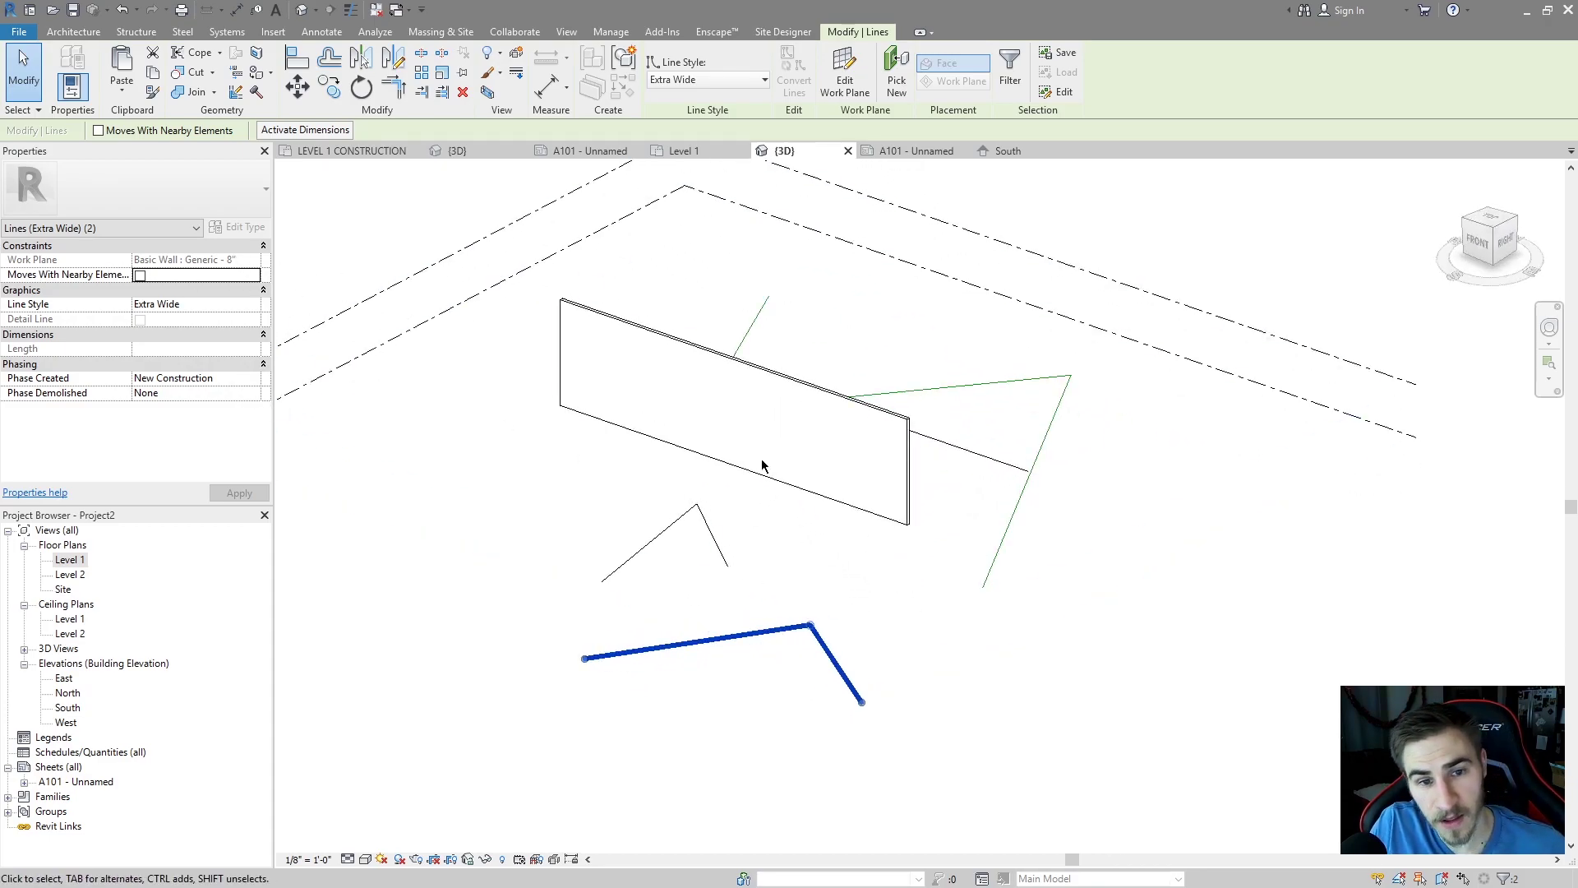
shift+middle_drag(858, 583, 732, 444)
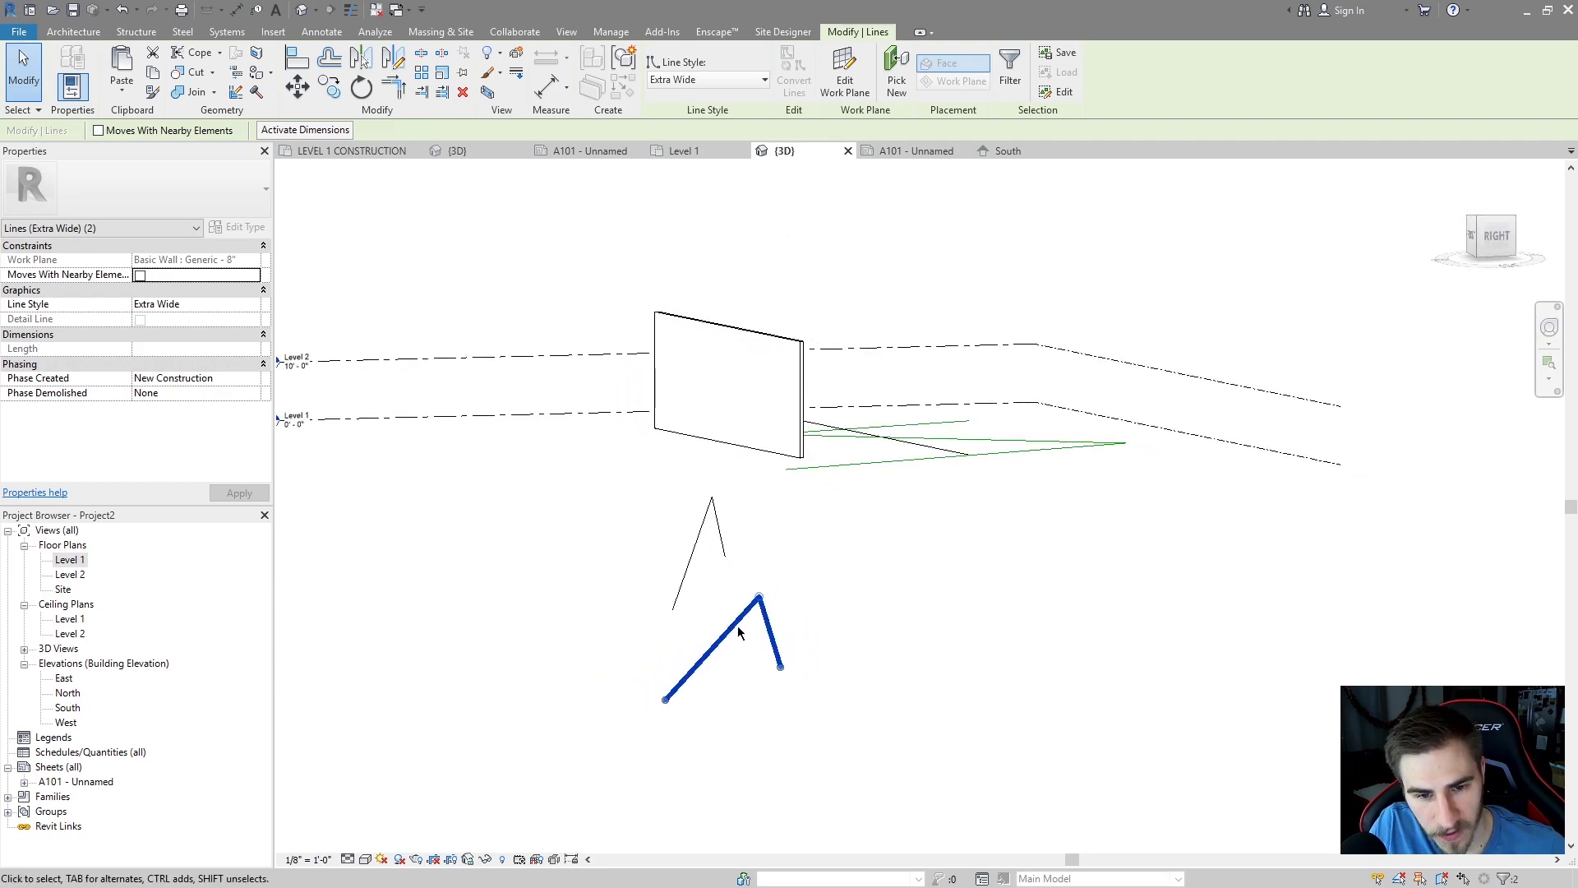
shift+middle_drag(773, 612, 967, 689)
click(967, 683)
shift+middle_drag(923, 599, 966, 438)
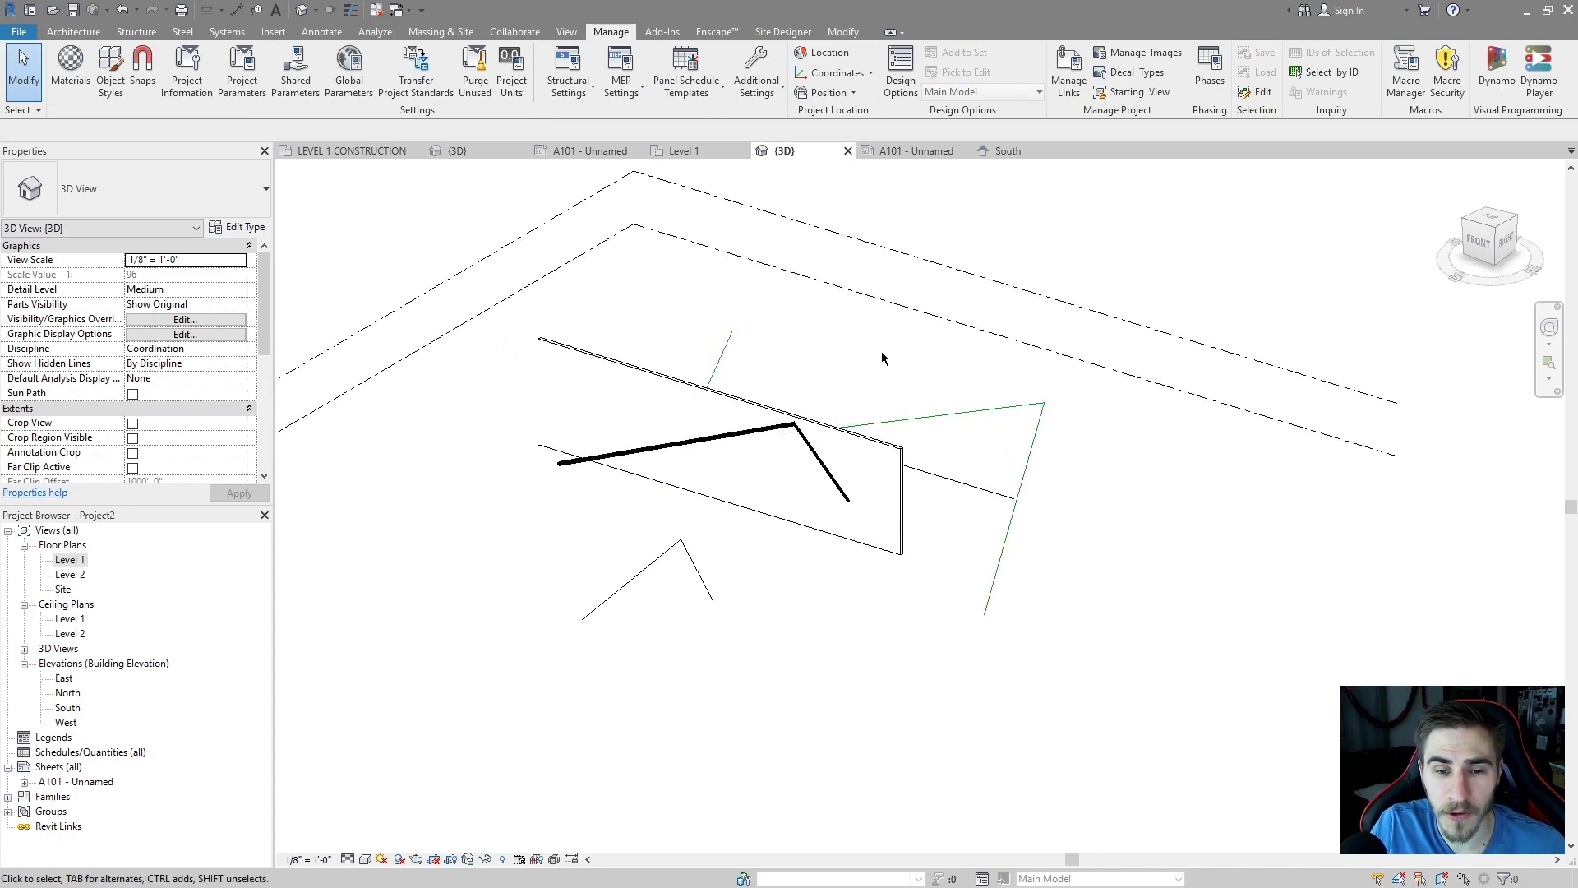